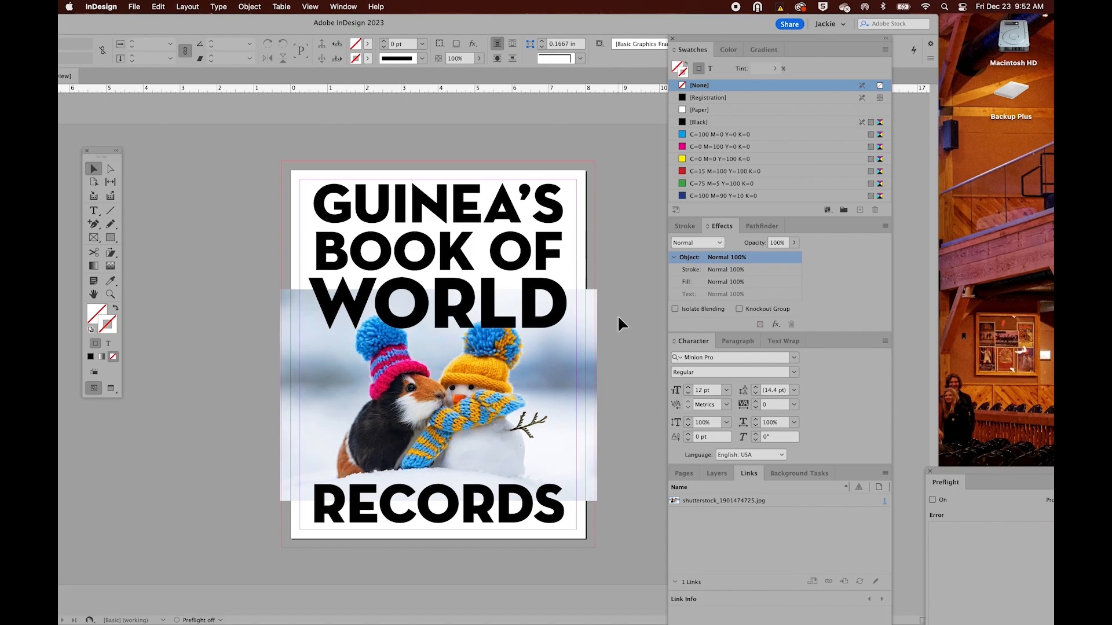
- Open the placed guinea pig and snowman photo from the InDesign cover layout in Photoshop for editing
click(461, 388)
click(462, 394)
alt+double_click(461, 388)
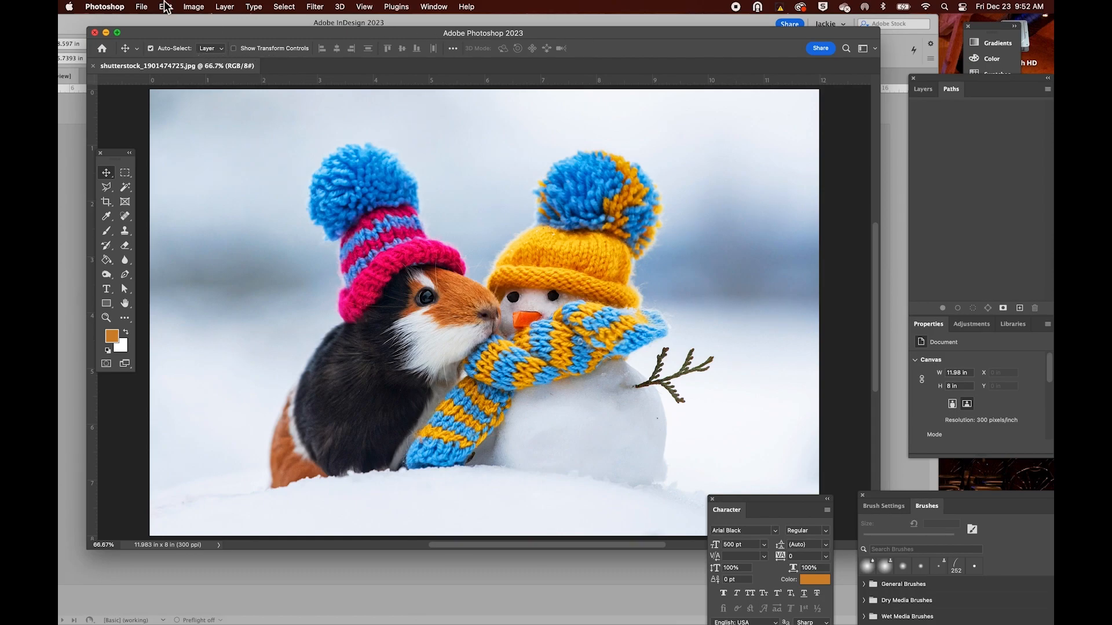
- Convert the photo's color mode to CMYK Color
click(194, 6)
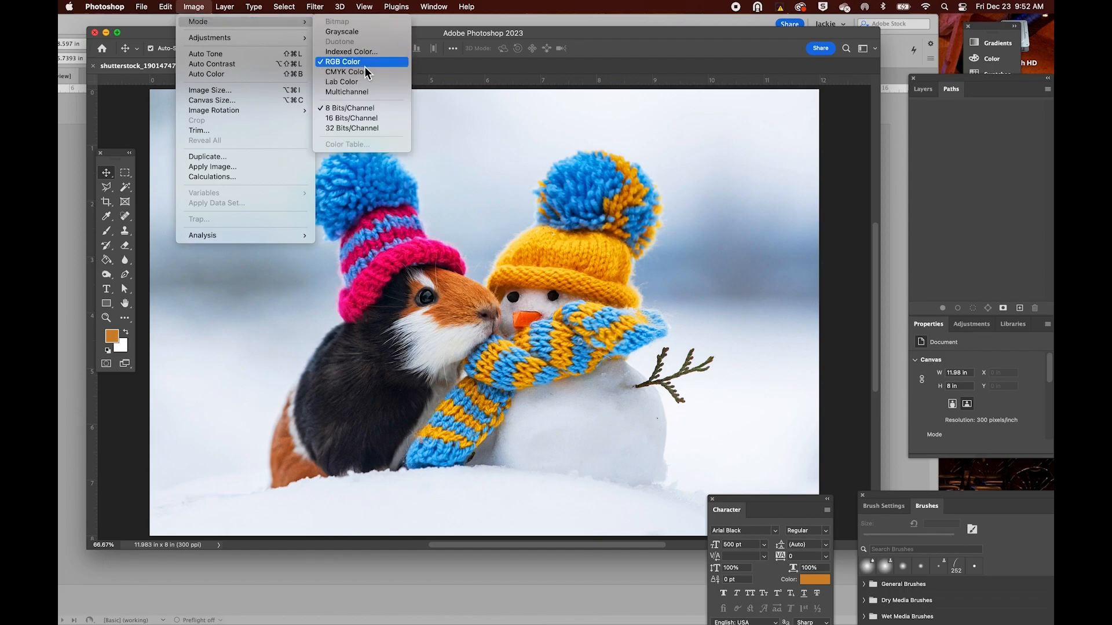
click(363, 72)
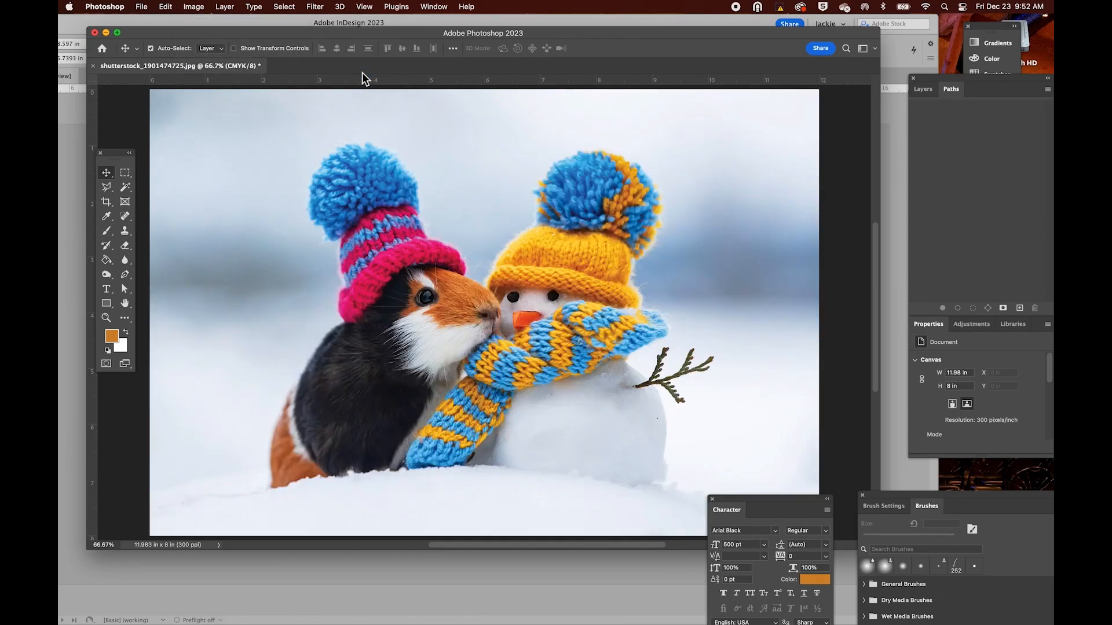
key(h)
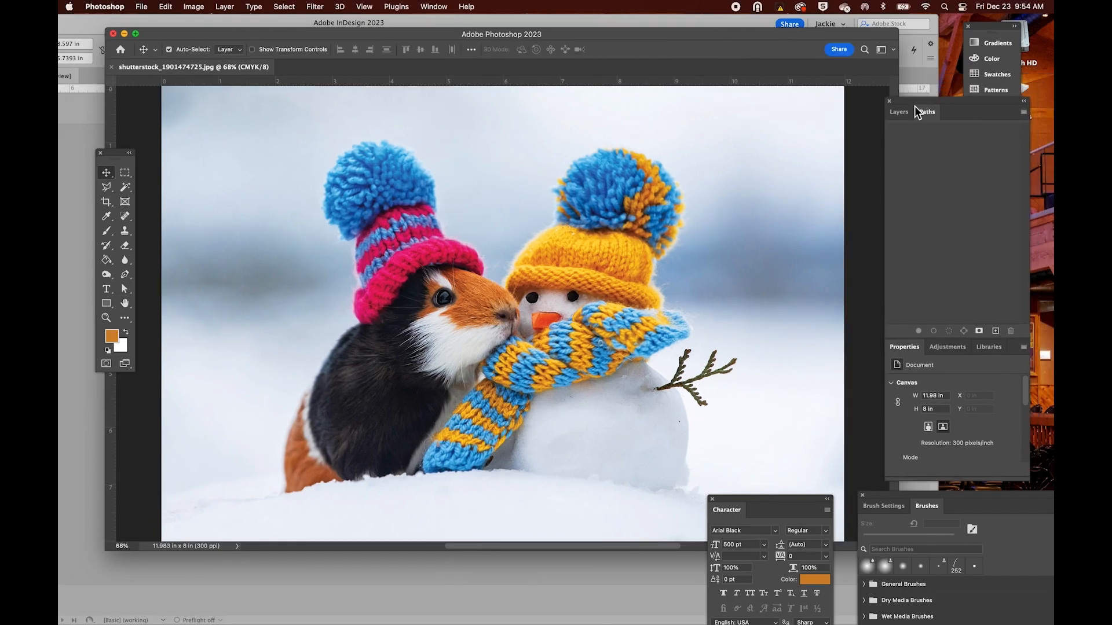
- Create a new empty path for the photo, keeping the default name
drag(916, 112, 895, 145)
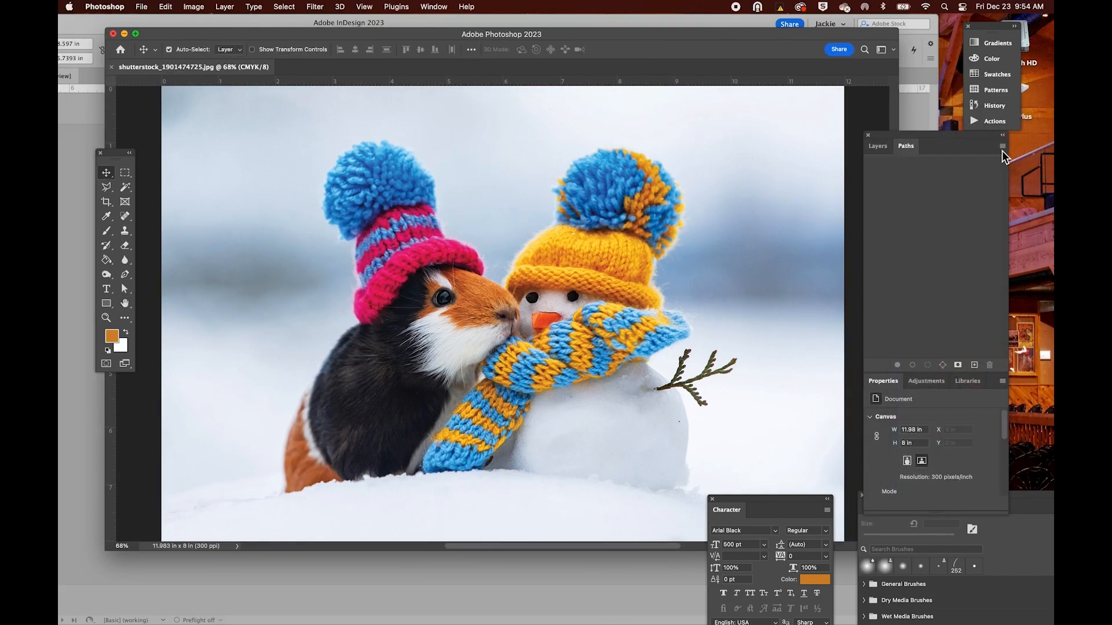
click(1003, 147)
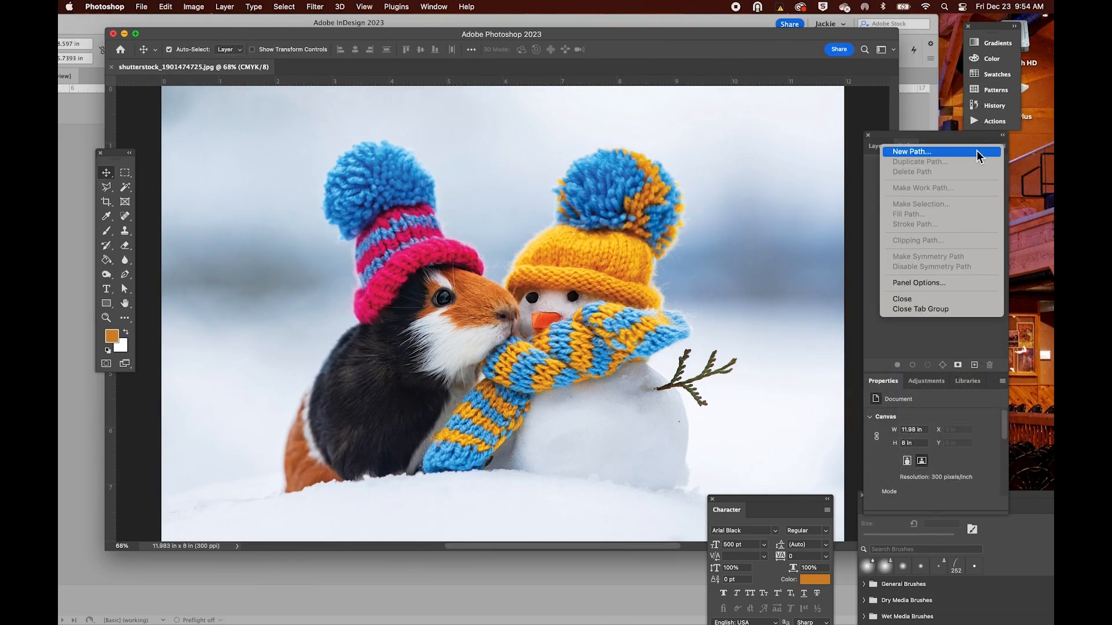
click(911, 152)
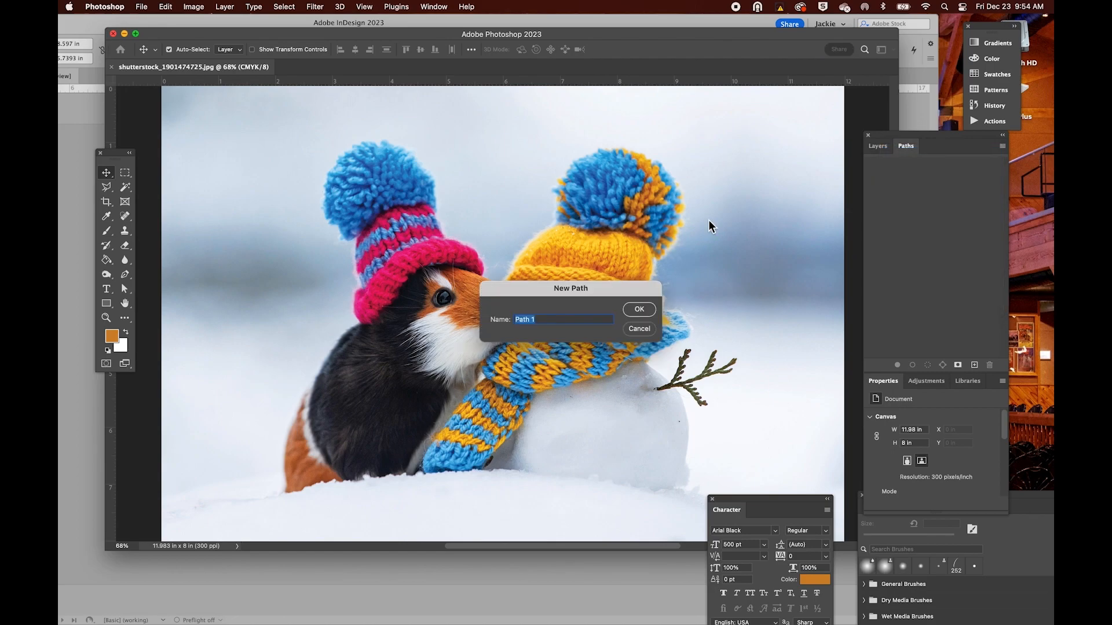
click(637, 312)
- Trace the snow's upper edge with the Pen tool, from the snow right of the snowman to the snowman's base
key(z)
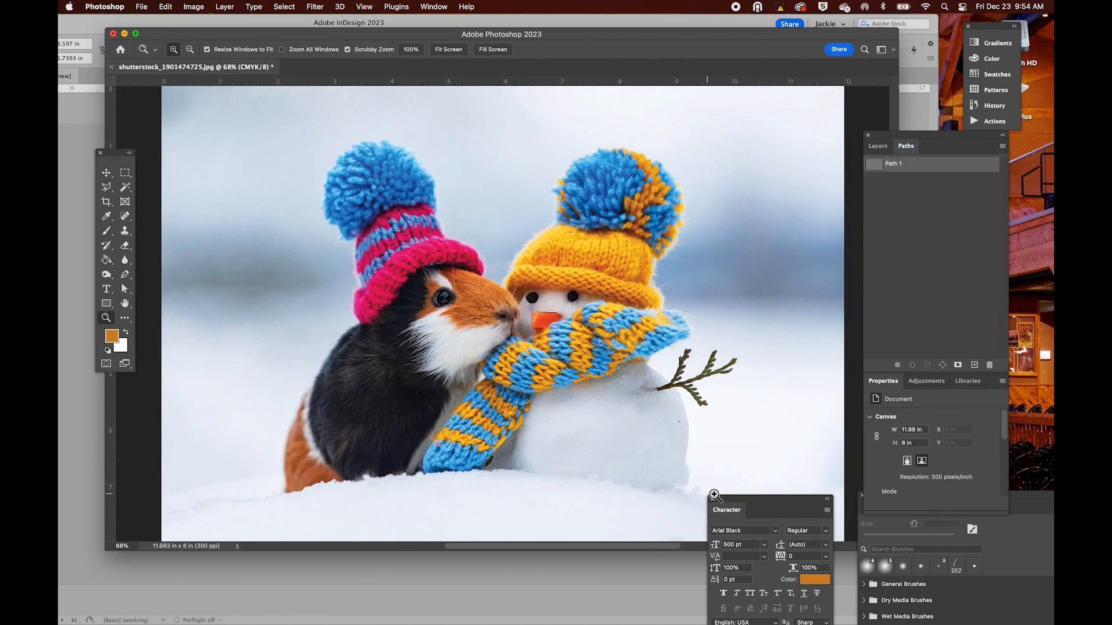
click(727, 486)
click(688, 509)
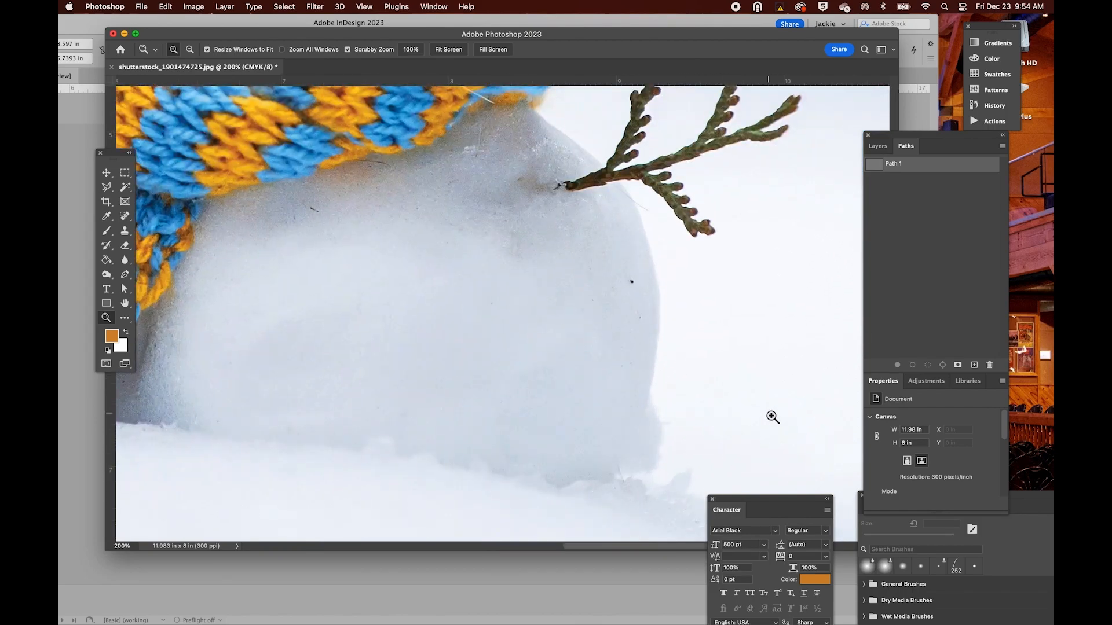
scroll(772, 417, down, 5)
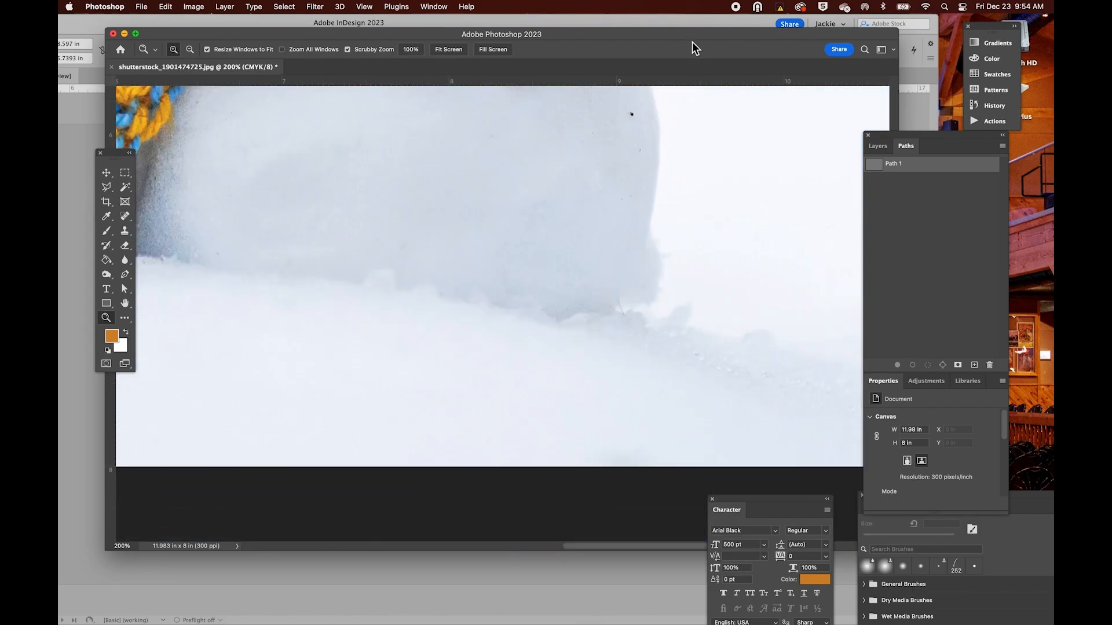
drag(620, 36, 526, 34)
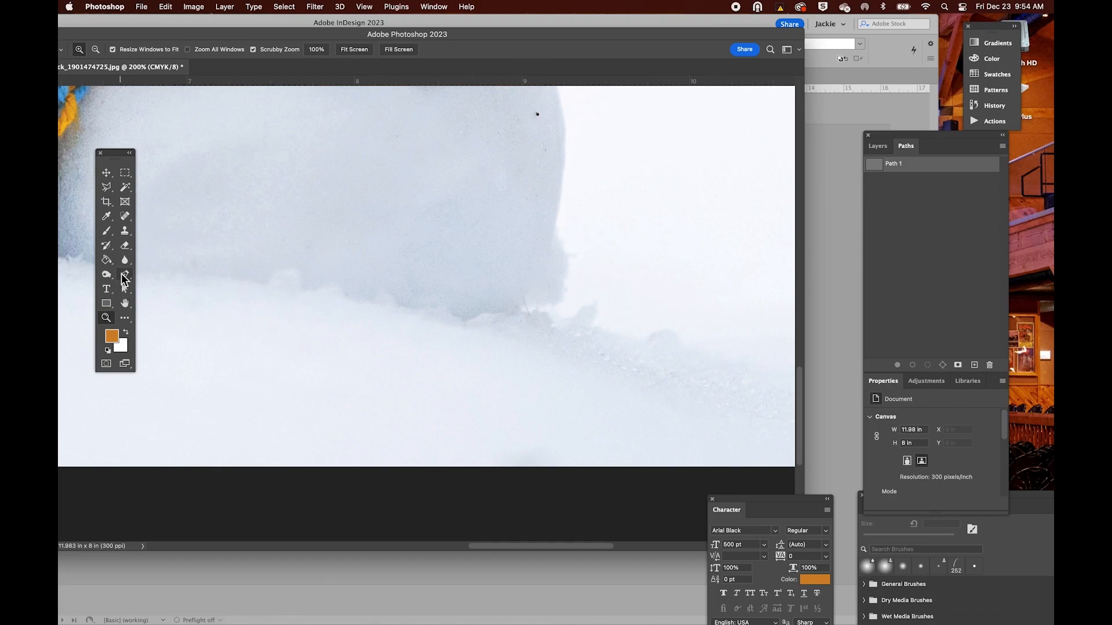
click(125, 275)
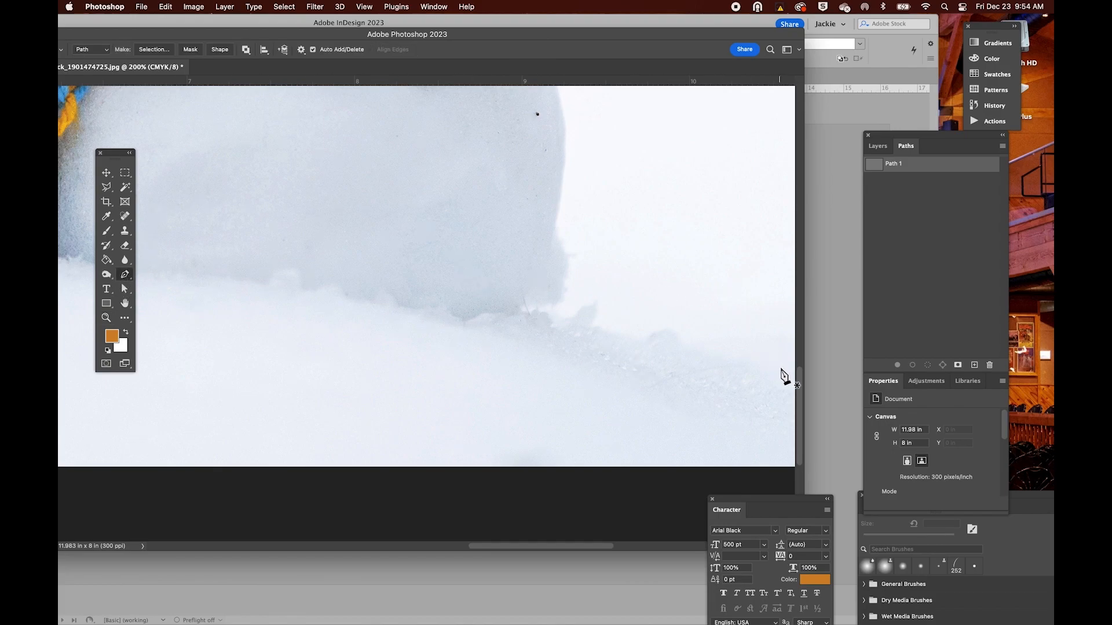
drag(749, 357, 732, 356)
click(702, 349)
drag(664, 330, 660, 329)
click(638, 337)
drag(603, 327, 601, 328)
drag(549, 311, 548, 306)
click(560, 289)
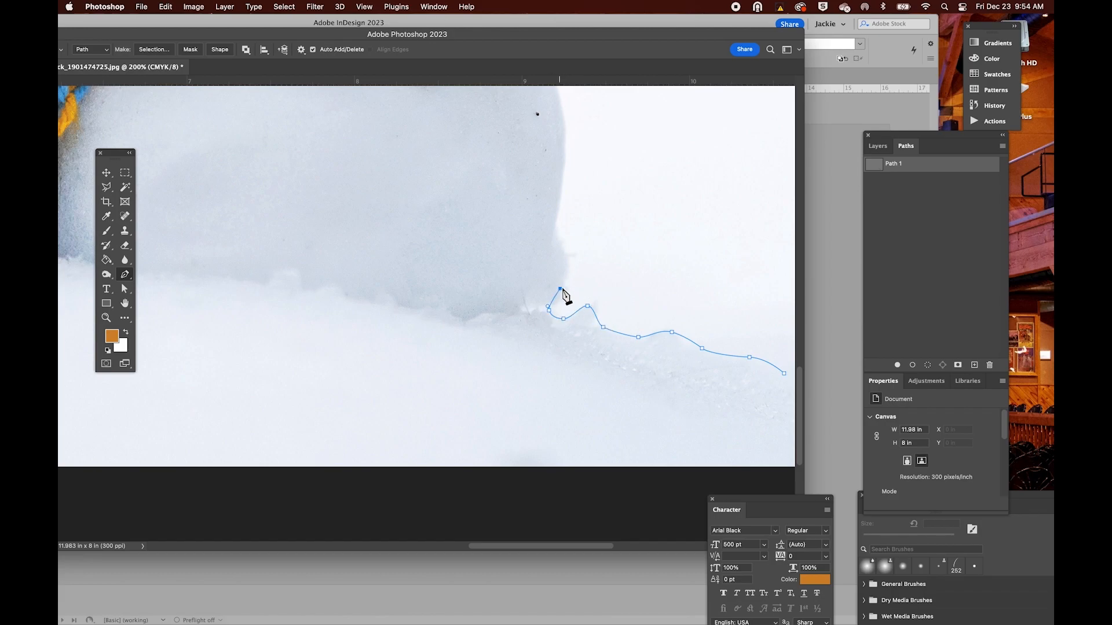
- Continue the path up the snowman's right side to the branch and begin outlining the underside of the lowest twig
drag(559, 238, 557, 215)
key(h)
drag(524, 142, 472, 333)
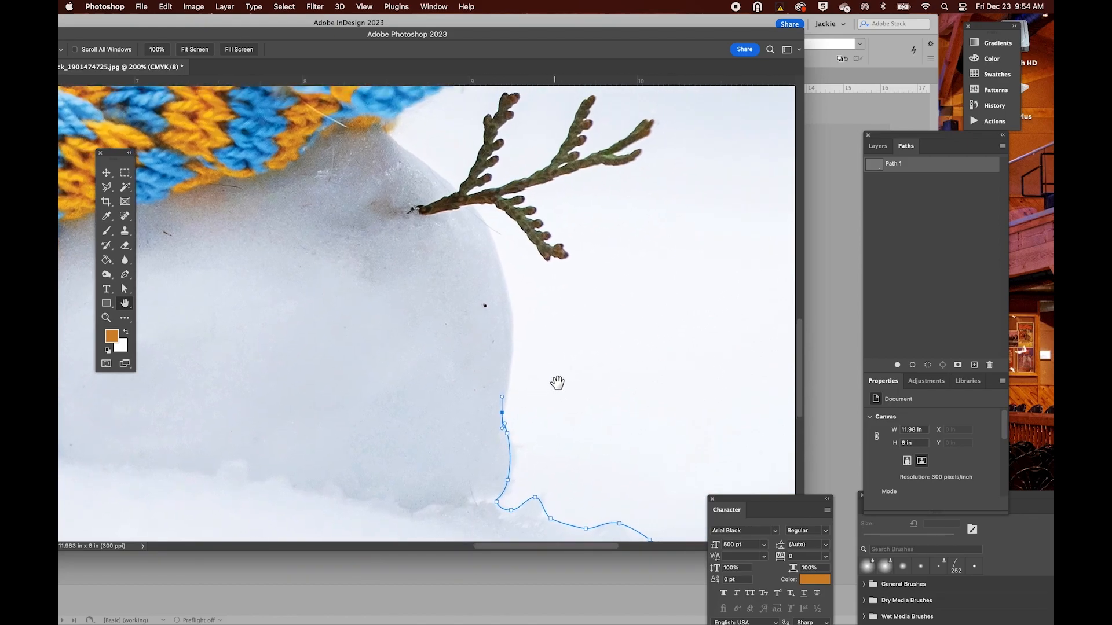
key(a)
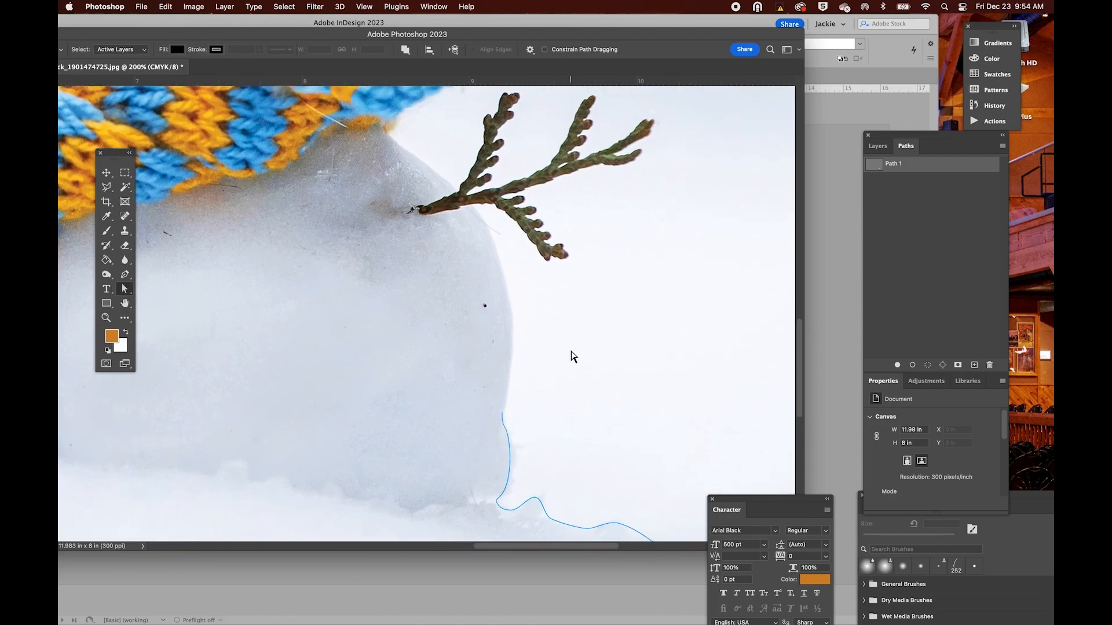
key(p)
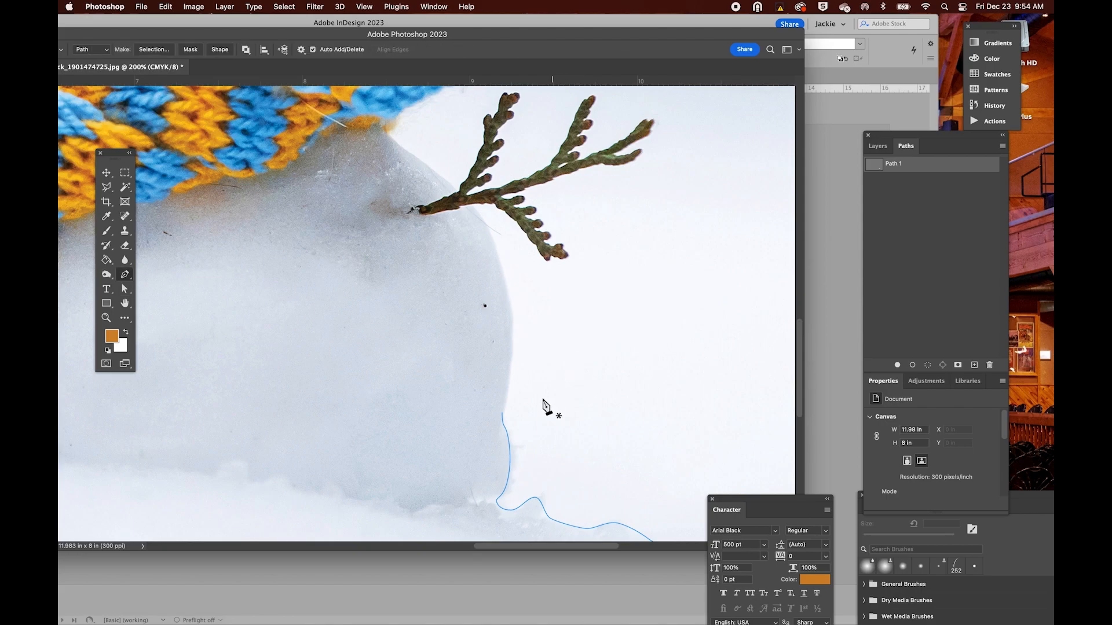
drag(501, 413, 502, 397)
drag(512, 321, 508, 290)
drag(473, 205, 492, 203)
click(493, 201)
- Resume the path on the lowest twig's underside and trace closely around the twig's tip
key(z)
click(573, 254)
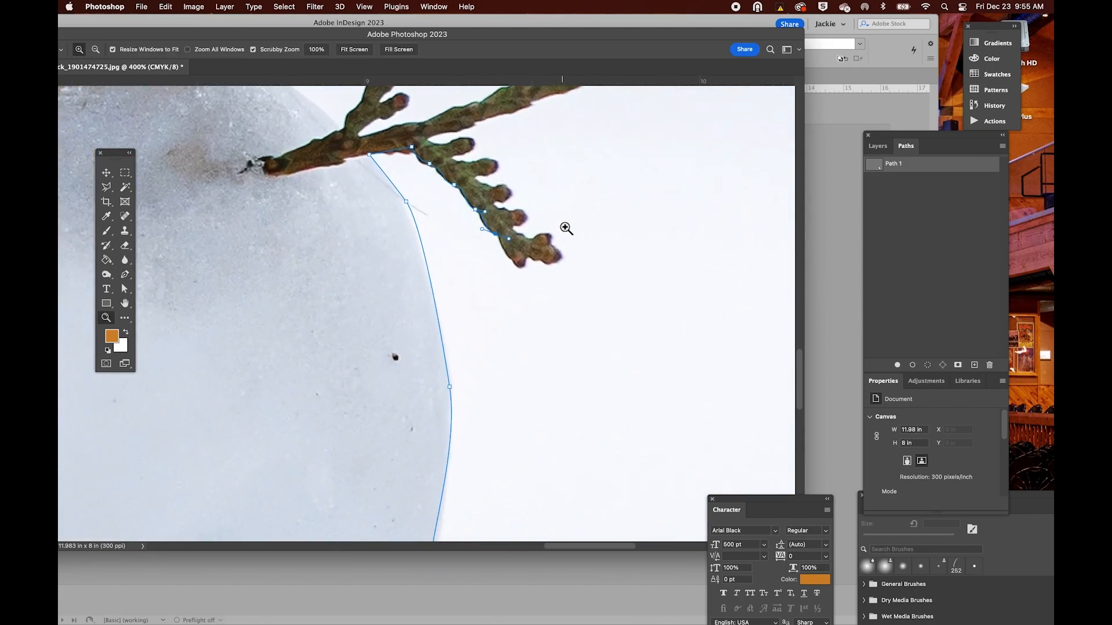
click(566, 229)
click(566, 228)
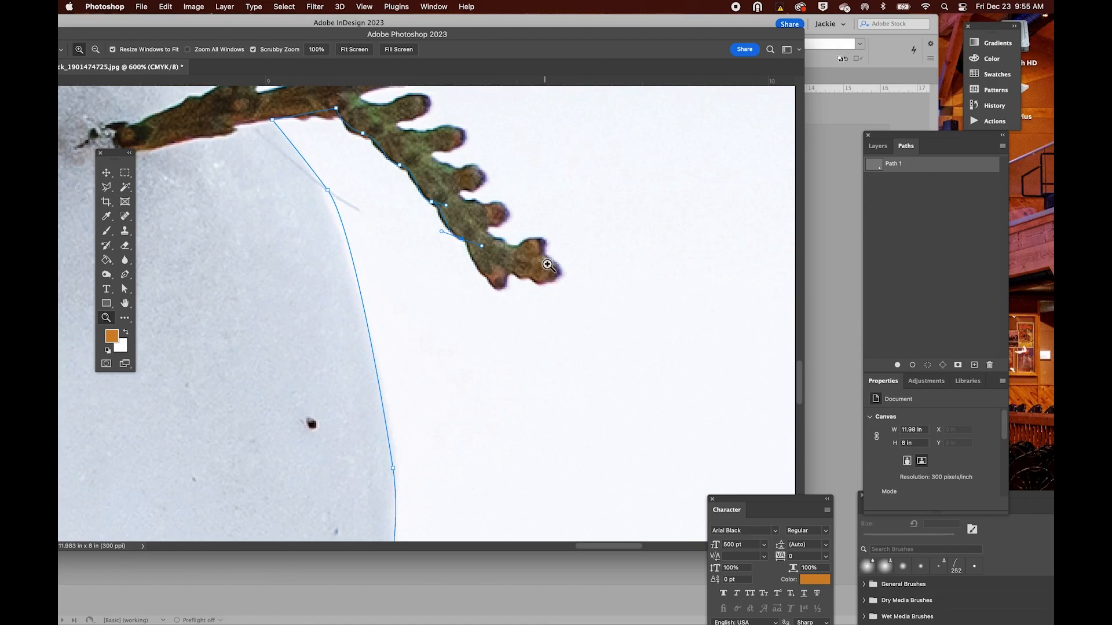
key(a)
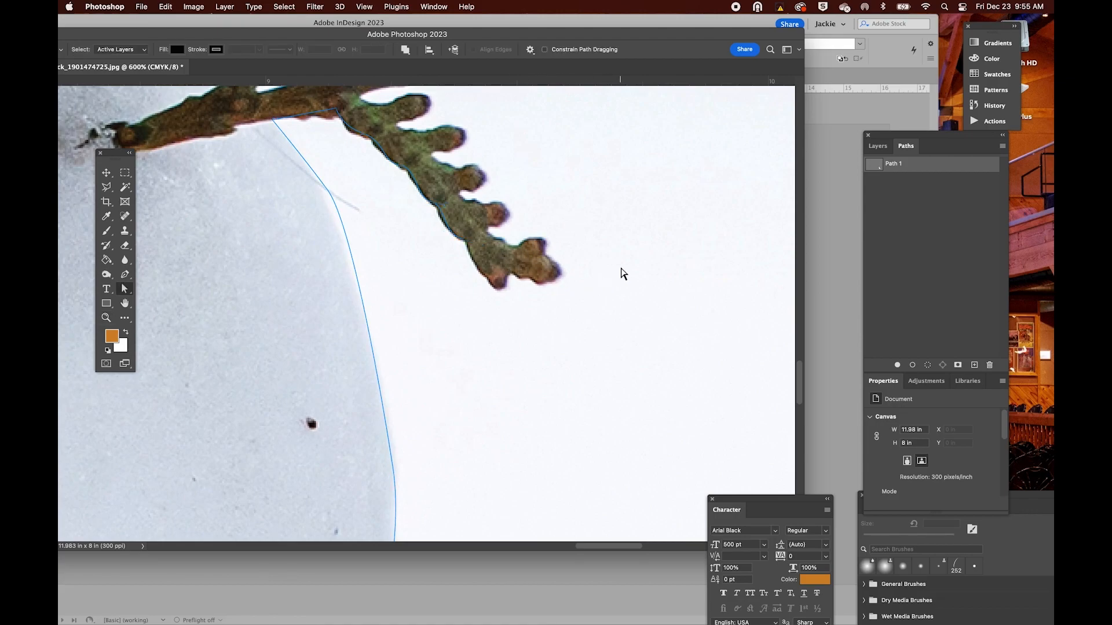
key(p)
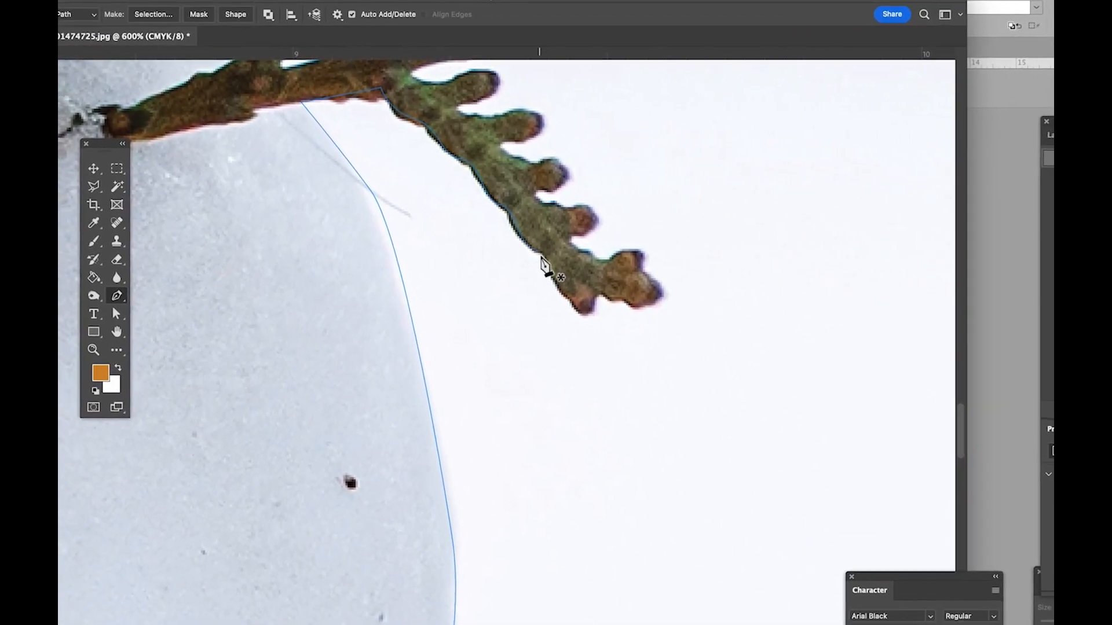
click(568, 295)
drag(629, 315, 663, 307)
click(676, 318)
click(687, 317)
drag(710, 324, 688, 264)
click(670, 279)
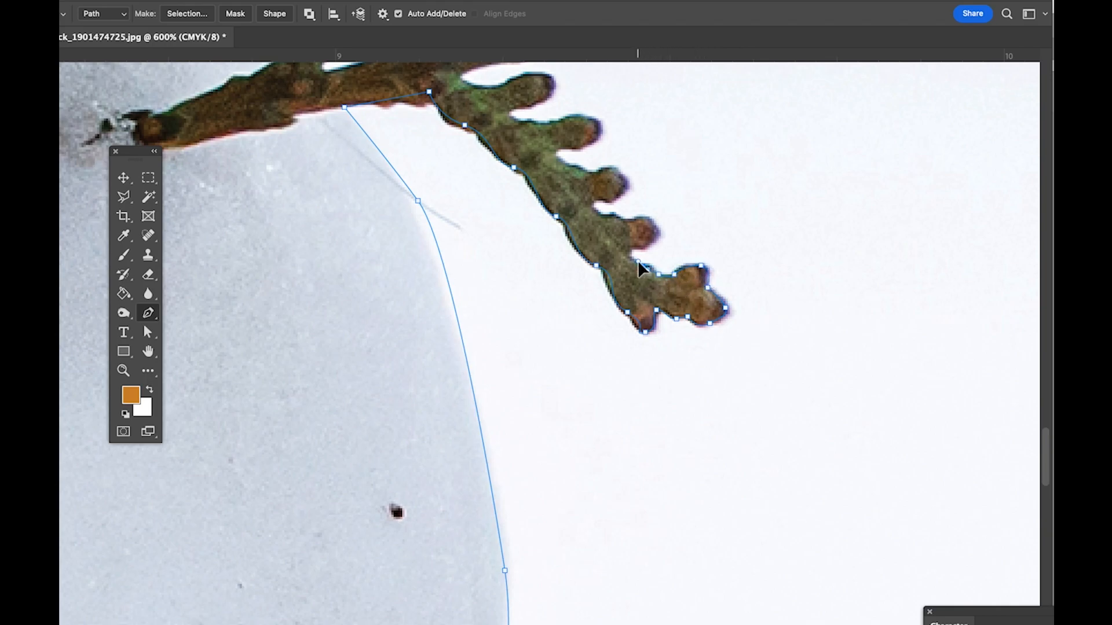
- Trace around the buds on the lowest twig's upper side and back to the underside of the main branch
drag(630, 248, 555, 65)
click(559, 158)
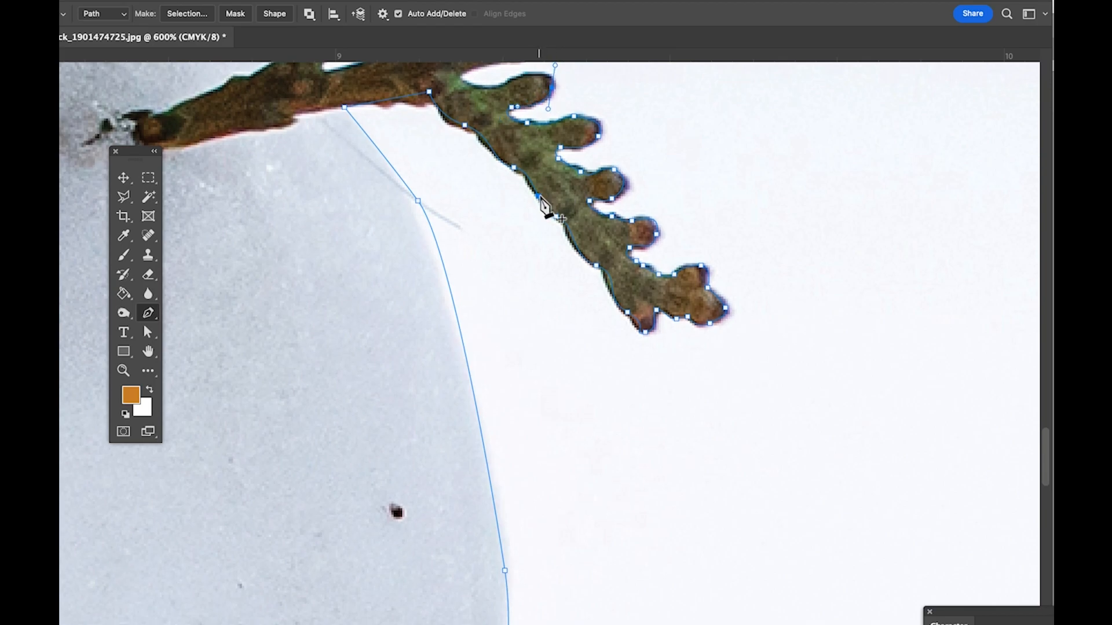
scroll(546, 207, up, 3)
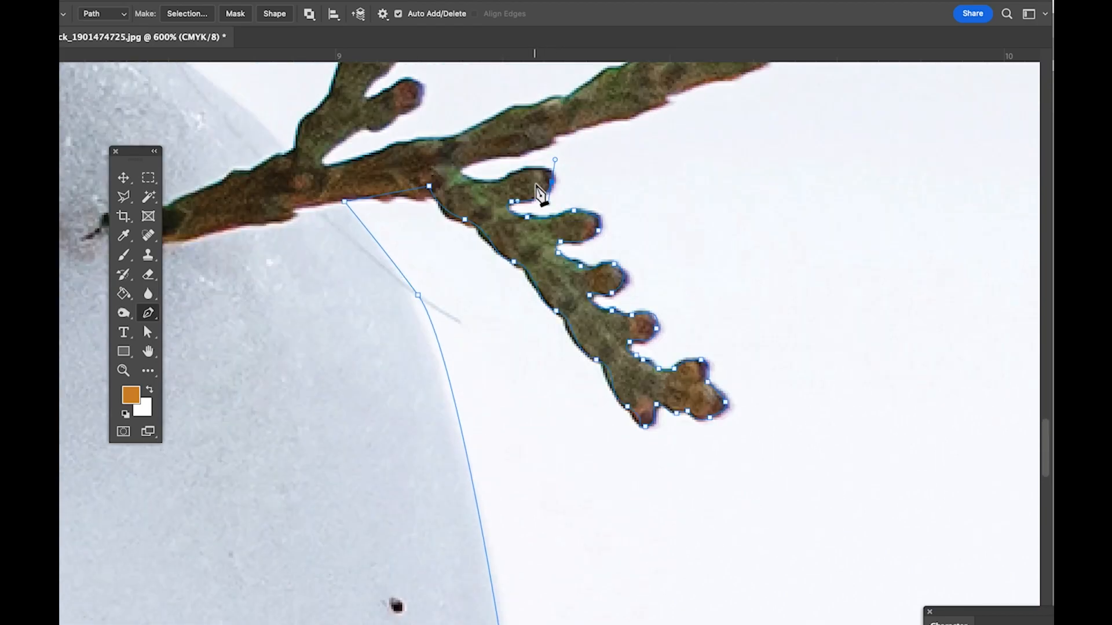
drag(518, 175, 572, 132)
click(507, 180)
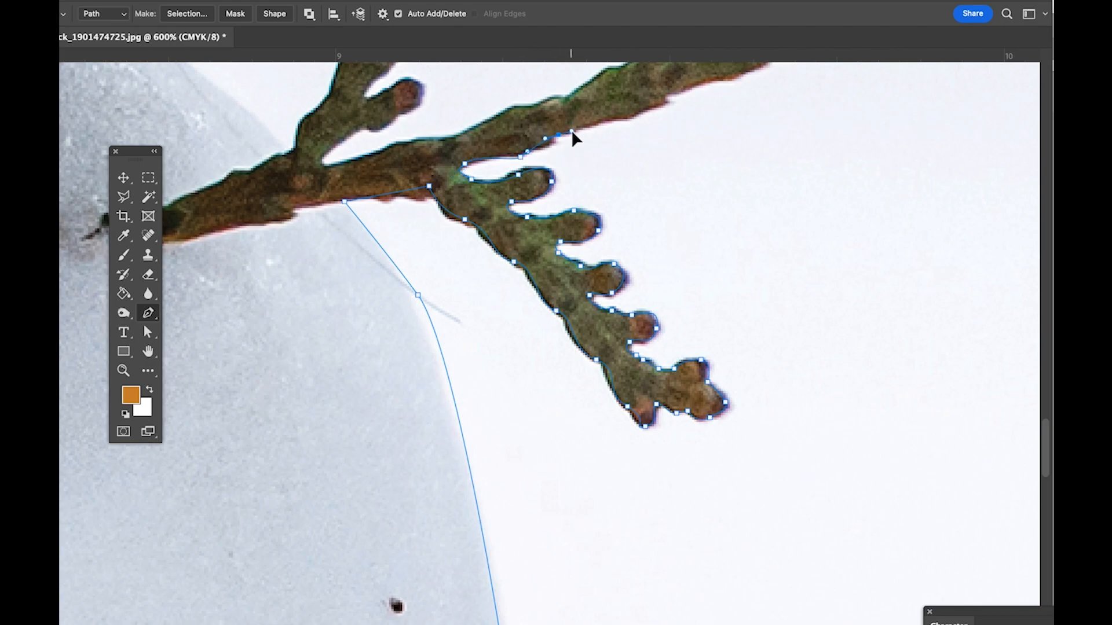
- Extend the path along the underside of the main branch to the tip of its lower fork
scroll(742, 168, down, 1)
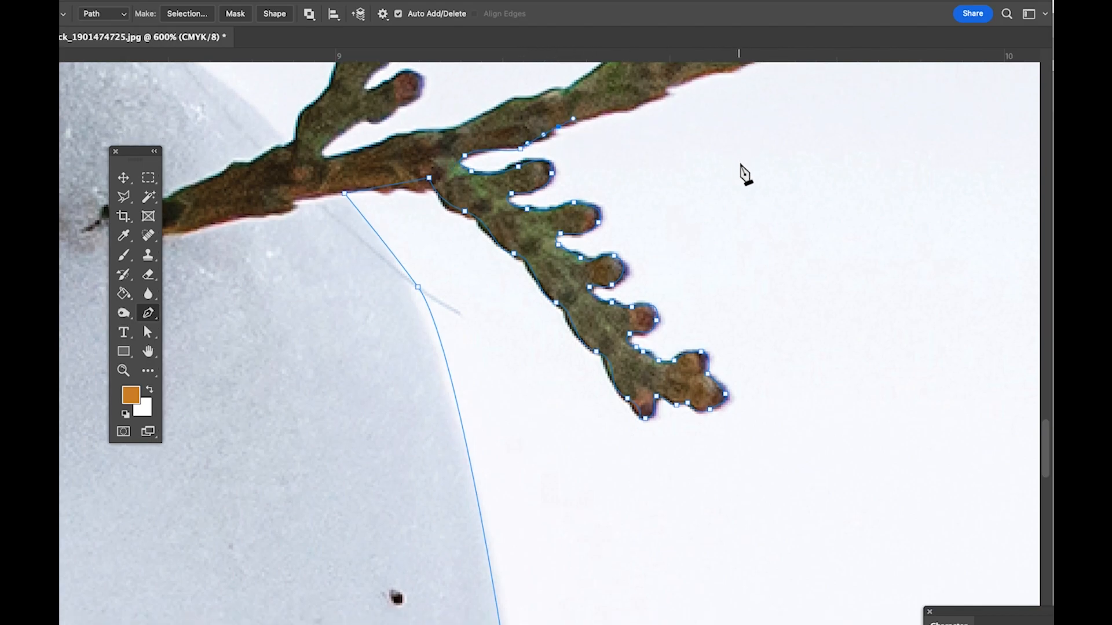
scroll(744, 173, up, 10)
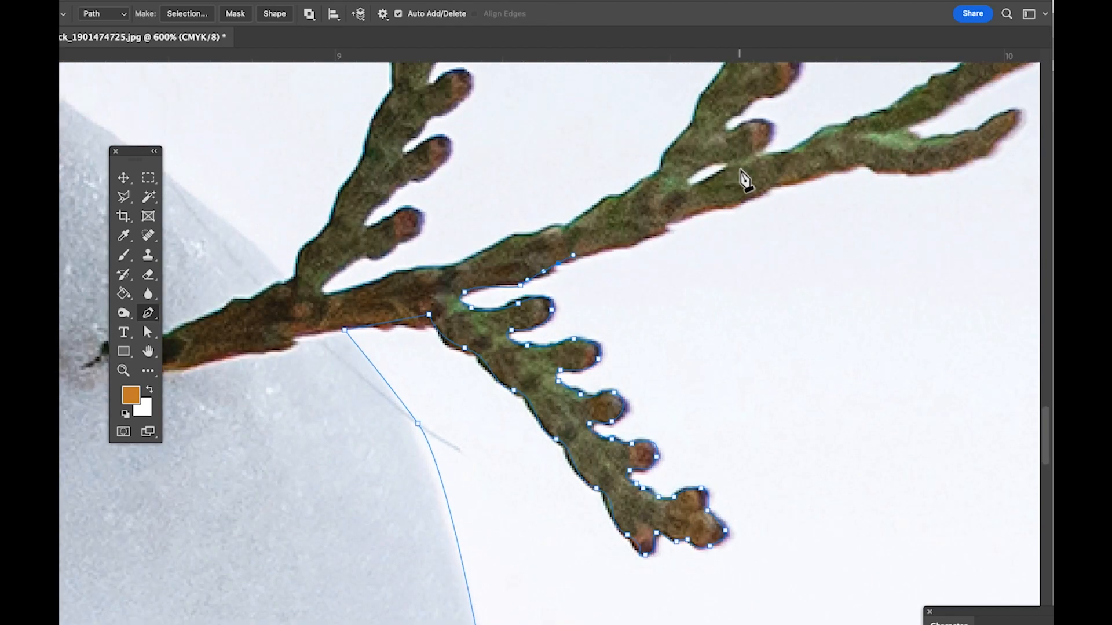
drag(622, 308, 686, 279)
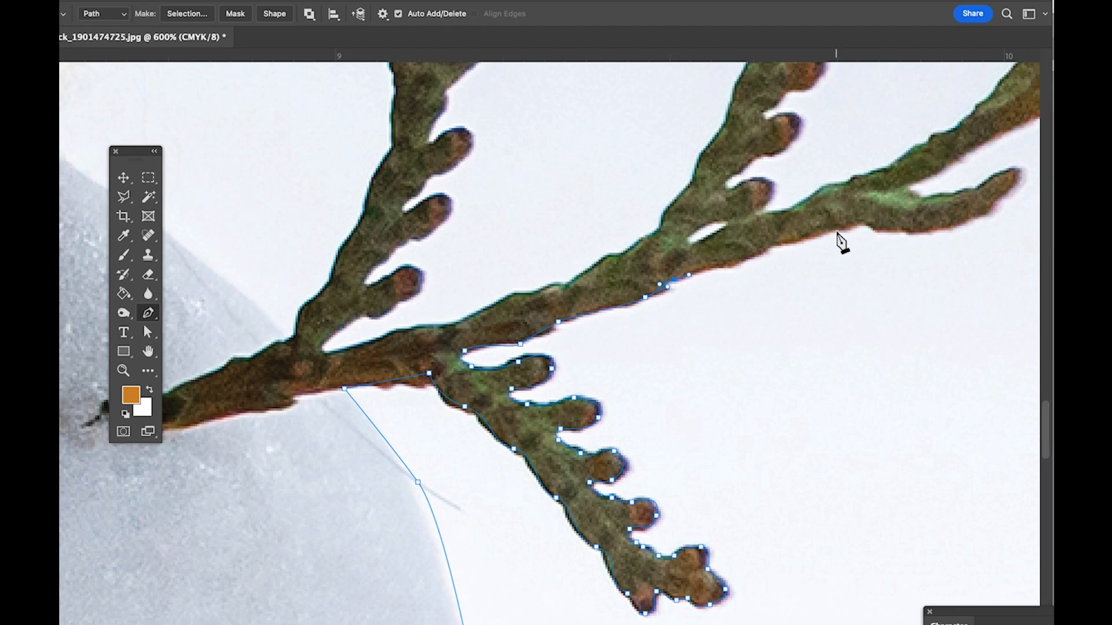
drag(767, 246, 835, 223)
click(861, 223)
drag(914, 231, 948, 225)
click(971, 217)
click(996, 202)
click(1014, 173)
- Trace the upper edge of the lower fork back to where the main branch splits
drag(1006, 172, 994, 177)
click(978, 191)
drag(957, 198, 942, 202)
click(922, 200)
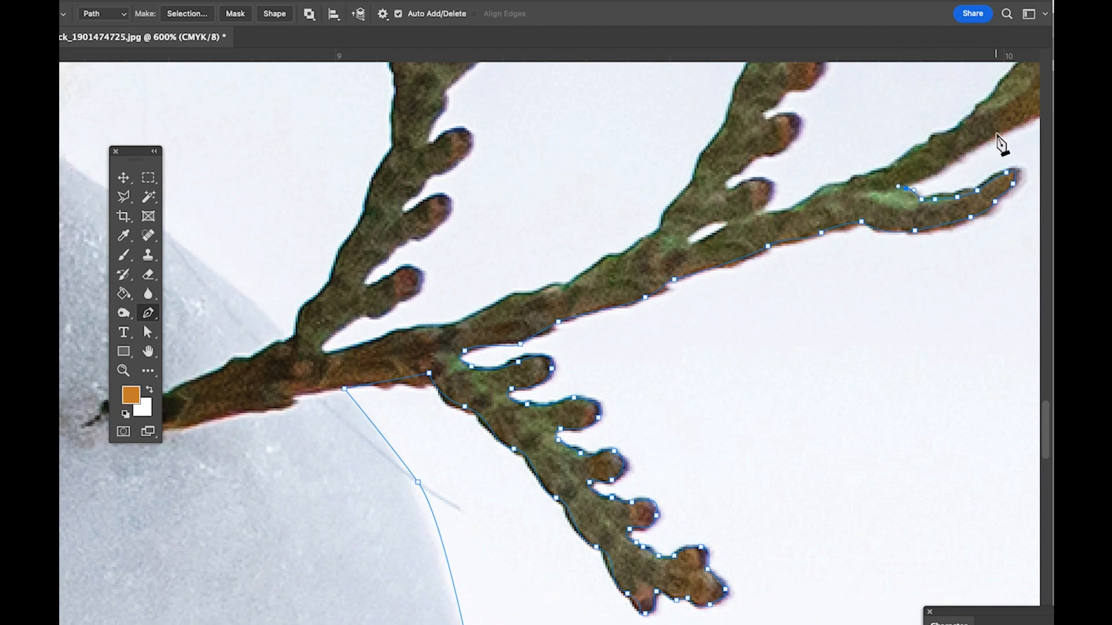
- Pick up the path at the fork junction and trace the underside of the upper fork to its tip
key(space)
drag(1007, 100, 654, 242)
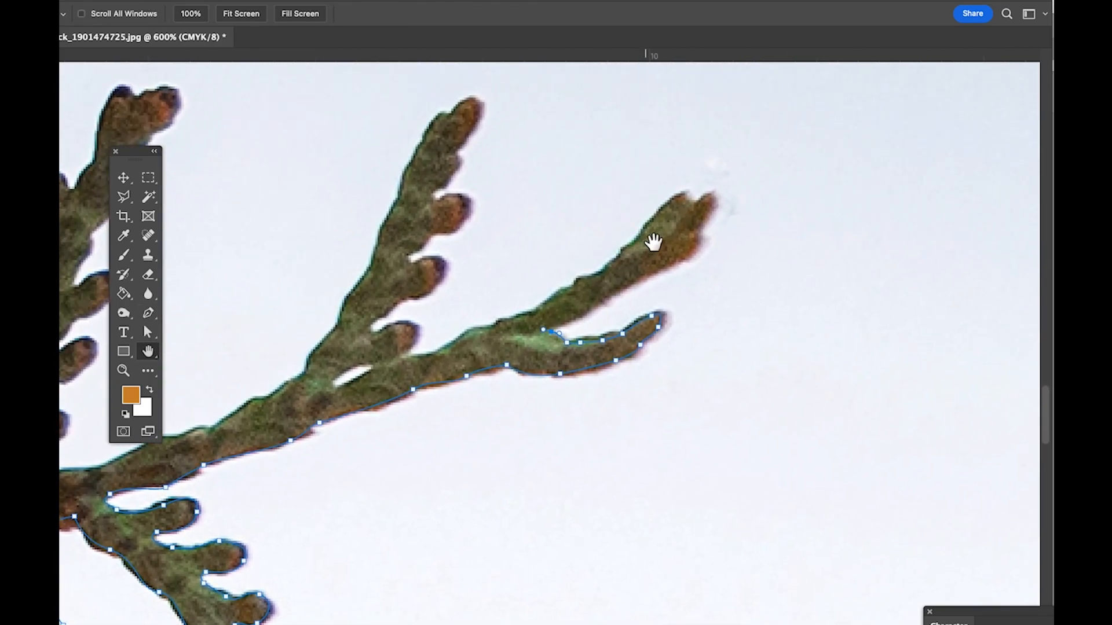
super+click(732, 305)
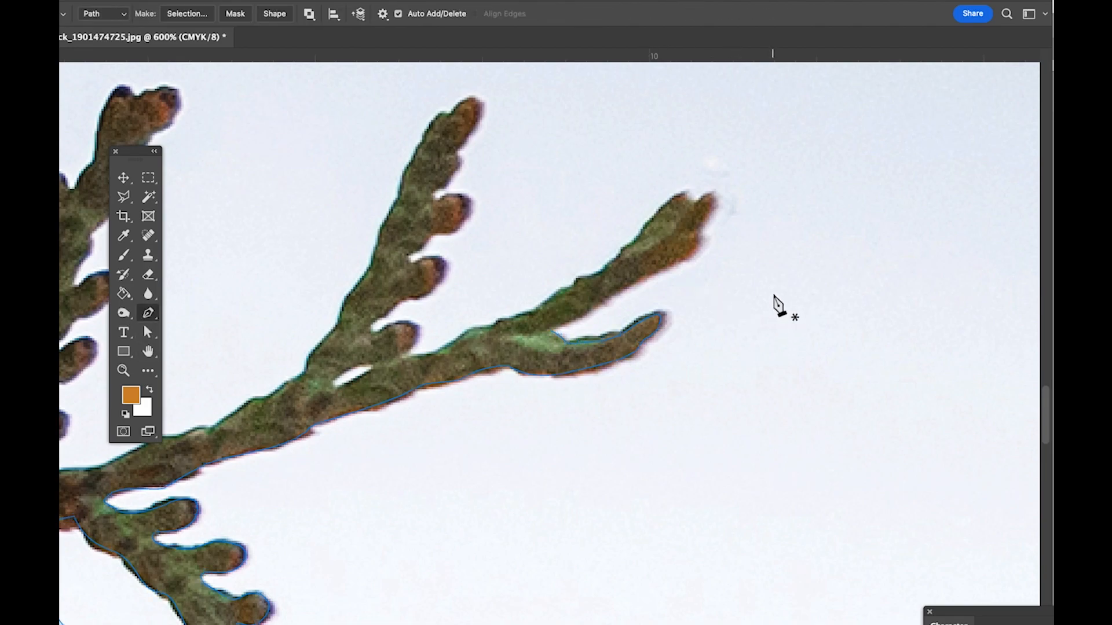
click(551, 331)
drag(596, 305, 614, 286)
click(707, 198)
- Outline the notched tip of the upper fork and follow its upper edge back toward the main branch
click(699, 201)
click(680, 197)
click(671, 198)
click(643, 229)
click(604, 269)
click(590, 277)
click(579, 280)
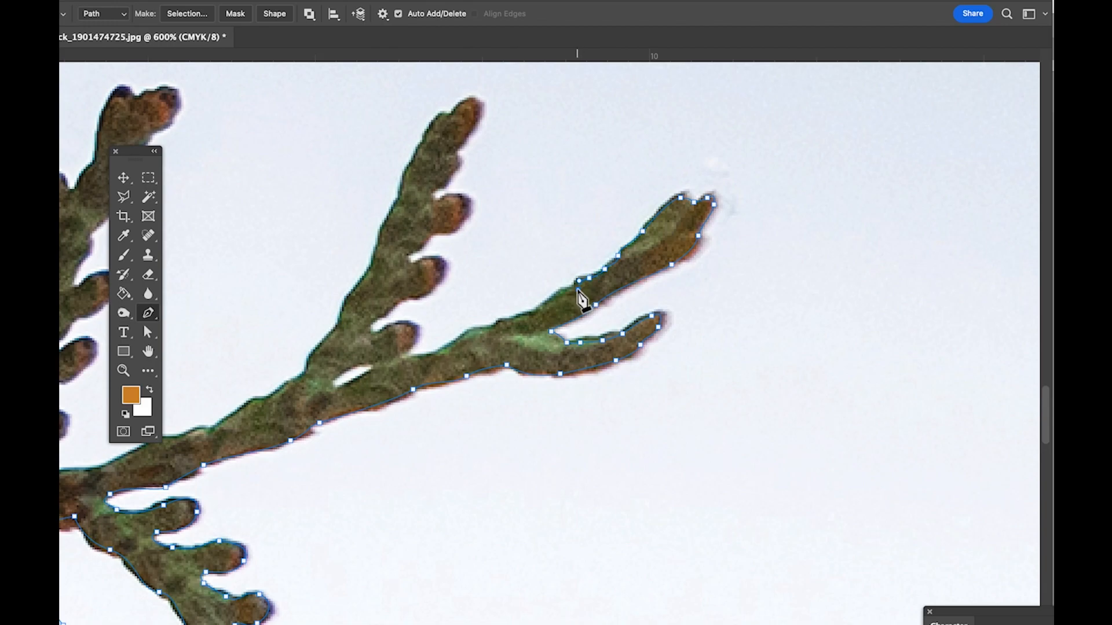
- Deselect the unfinished path and reselect it so its anchor points show again
key(space)
drag(540, 323, 860, 334)
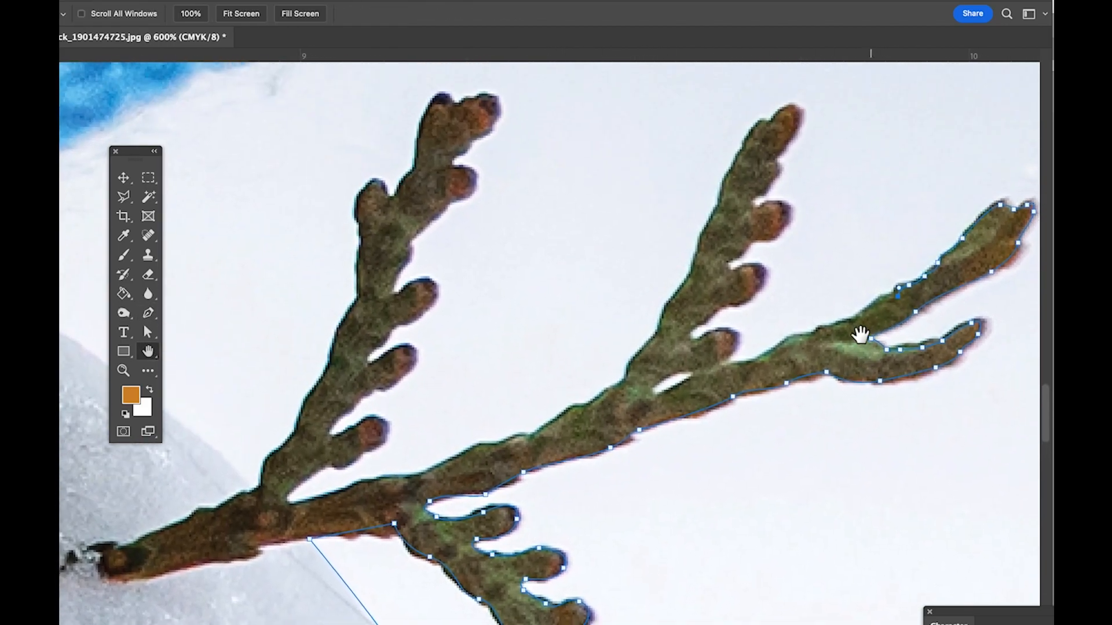
key(a)
click(923, 171)
key(p)
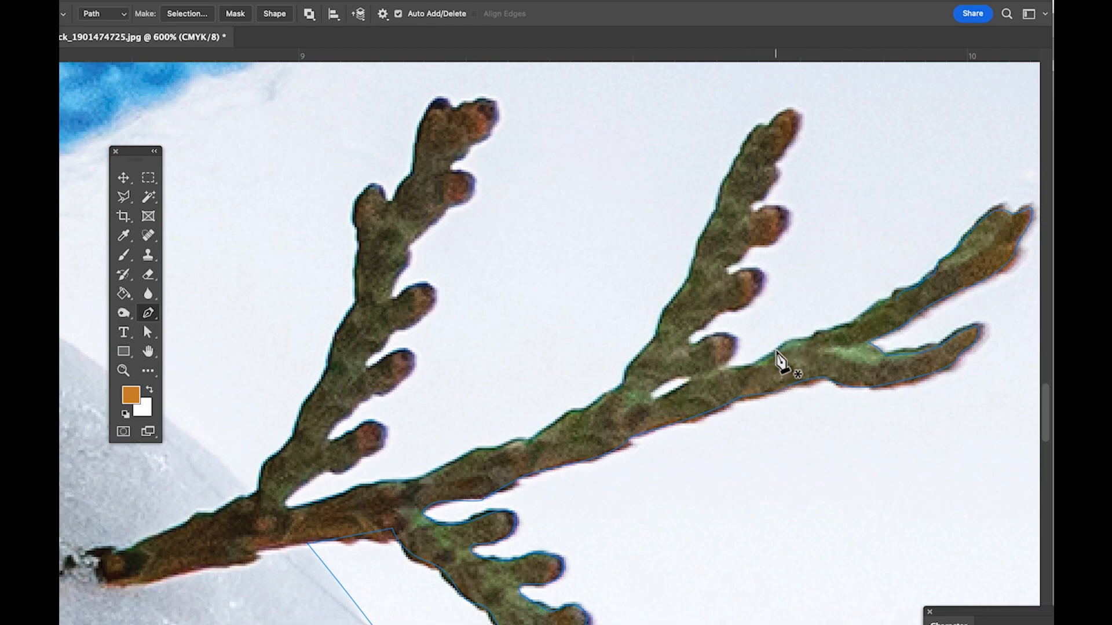
key(a)
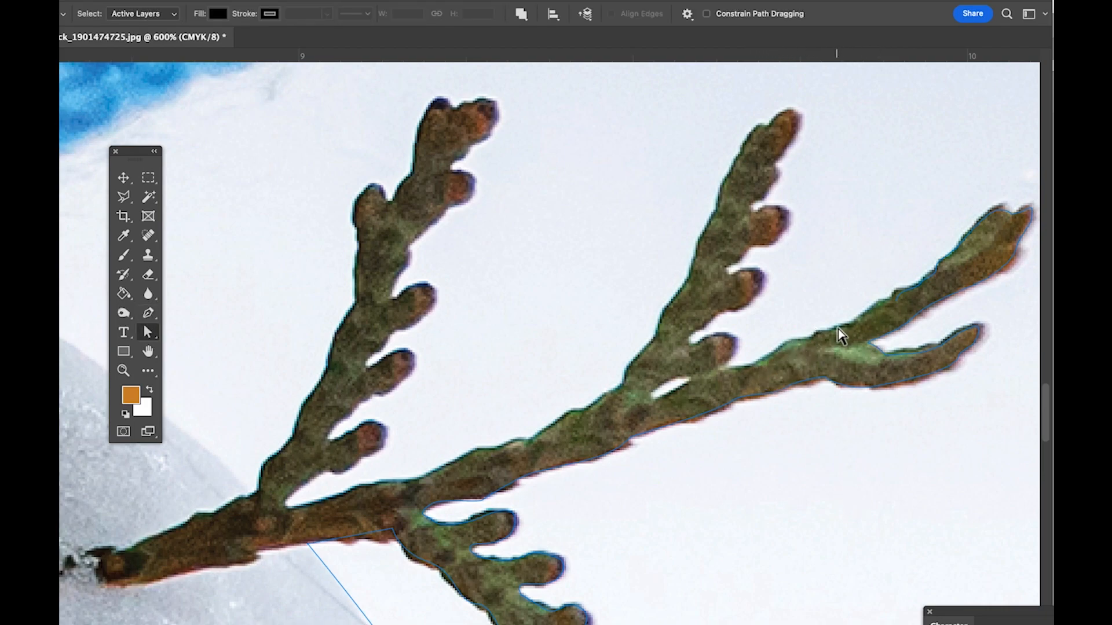
click(908, 290)
click(886, 248)
key(p)
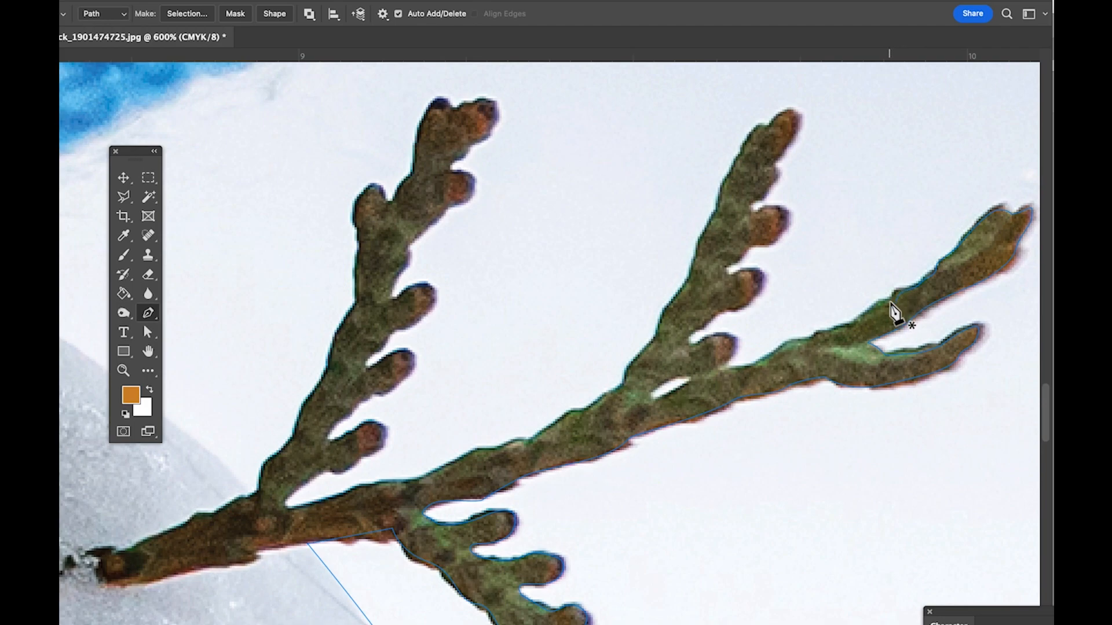
key(a)
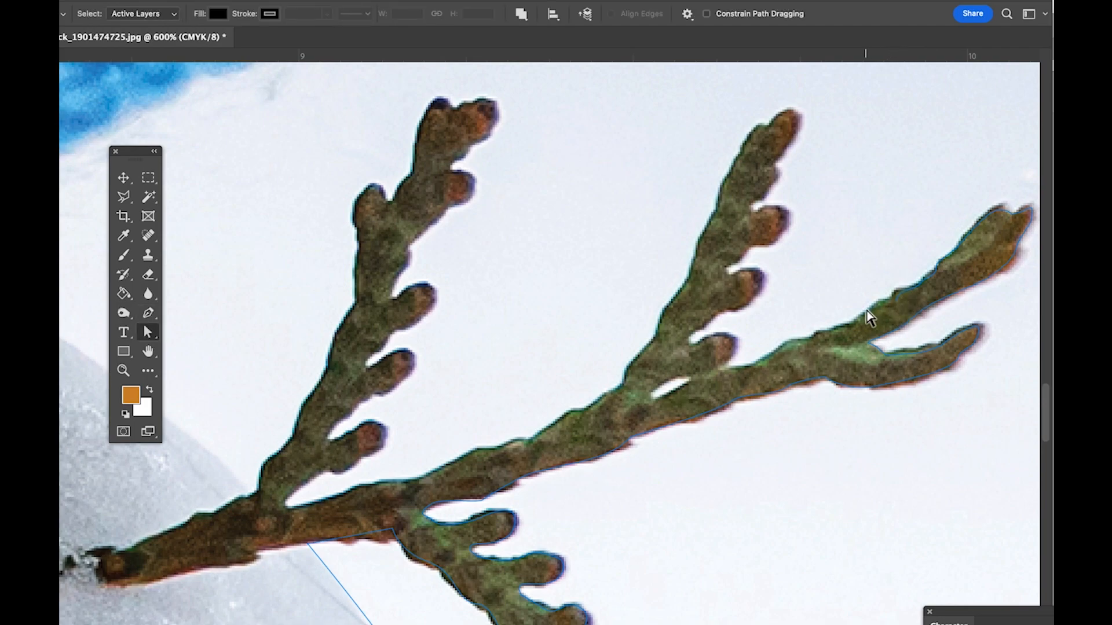
click(899, 300)
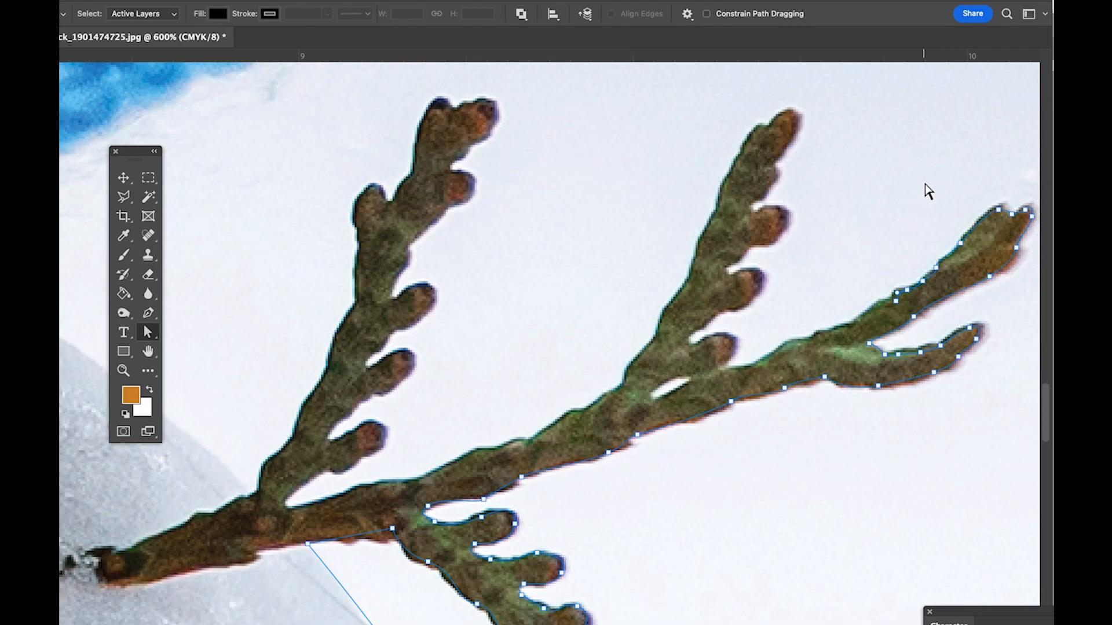
- Move the path's end anchor onto the small bump on the upper fork's upper edge and pick up the path there
key(z)
click(930, 316)
click(978, 330)
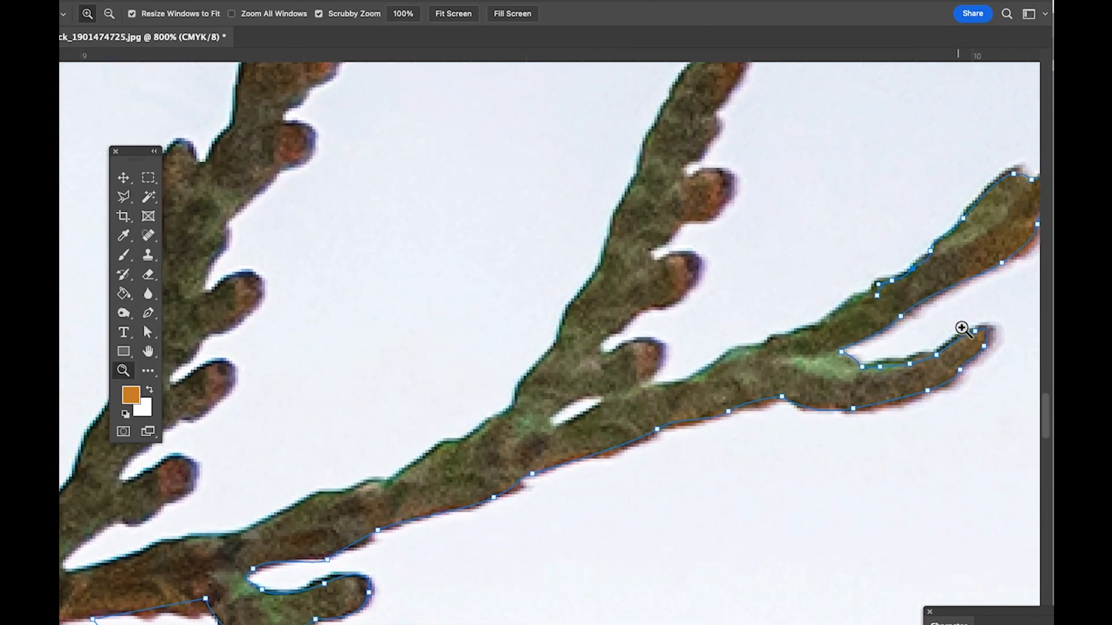
click(961, 328)
click(963, 328)
click(803, 204)
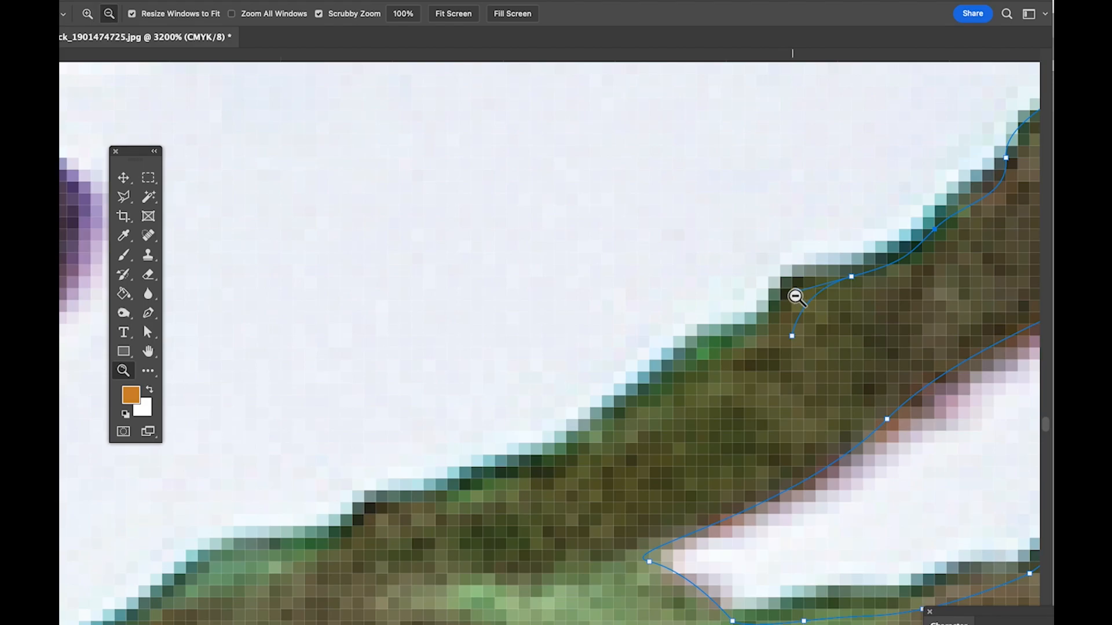
alt+click(798, 299)
alt+click(797, 298)
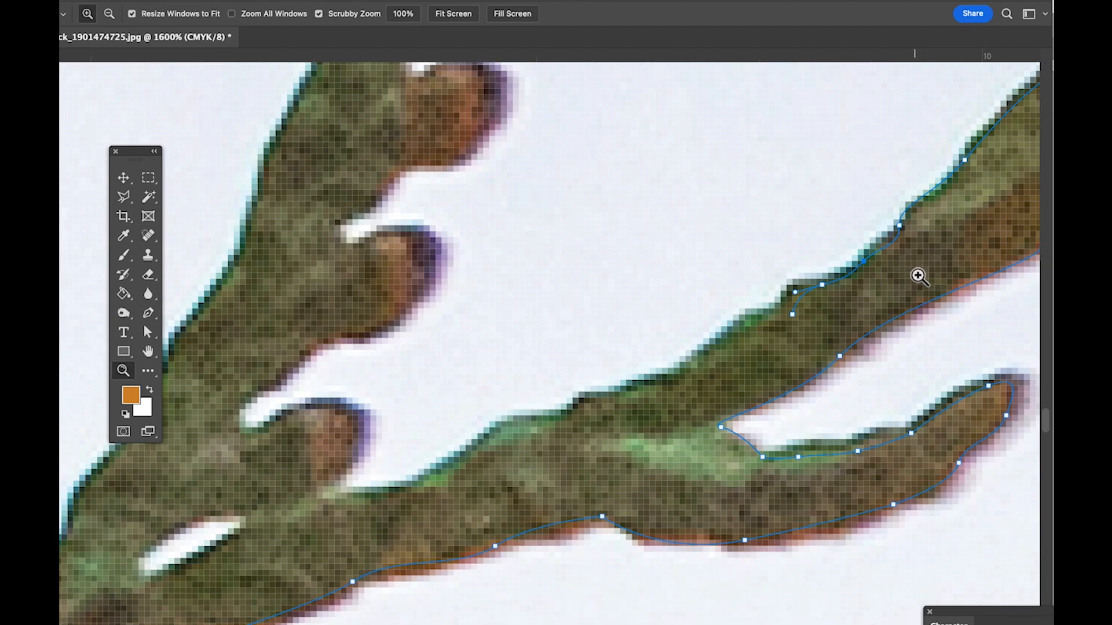
key(a)
click(790, 303)
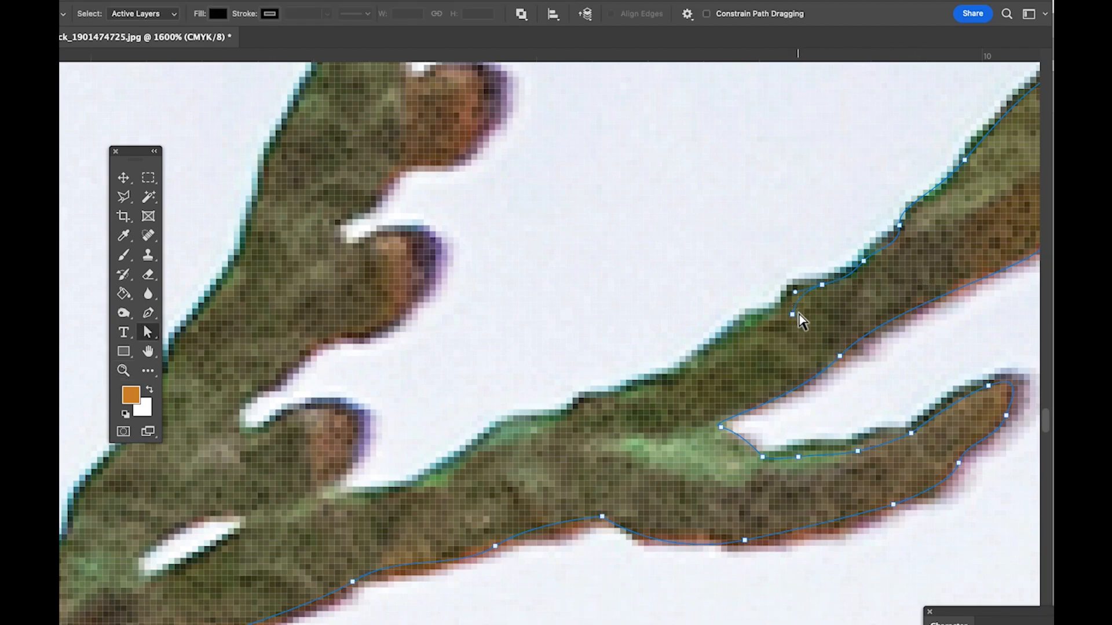
click(794, 293)
key(p)
click(798, 285)
- Trace the upper edge of the fork and main branch back to the crotch below the middle twig's lowest bud
click(780, 314)
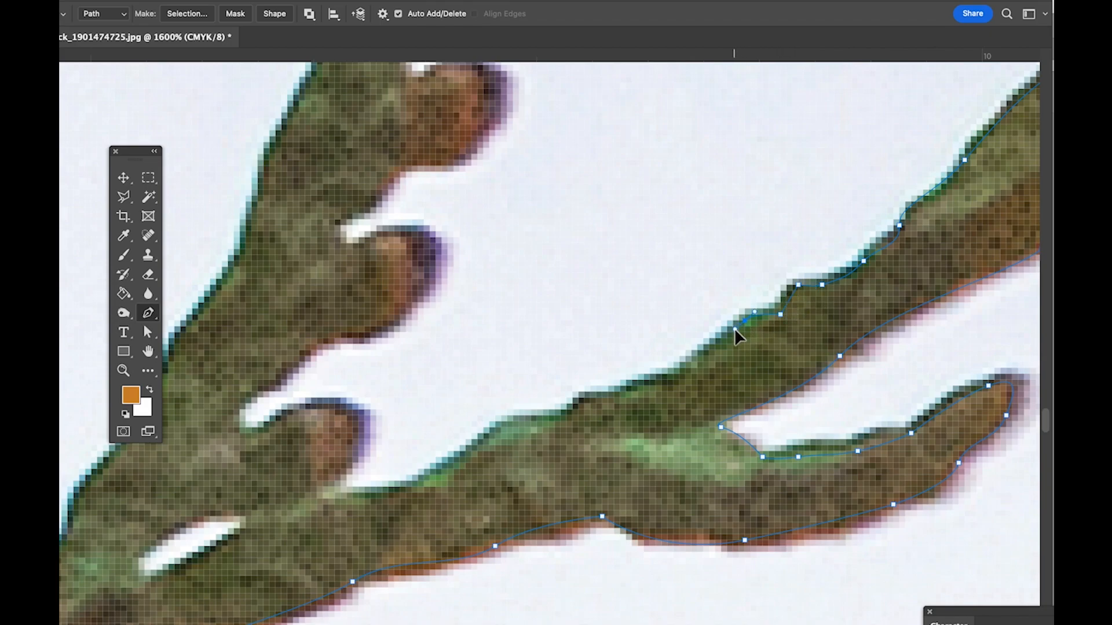
click(696, 362)
click(679, 373)
drag(637, 381, 576, 405)
click(619, 393)
click(572, 415)
drag(513, 422, 491, 431)
click(340, 493)
- Outline the middle twig's lowest bud and continue up the twig edge to the underside of its second bud
drag(365, 441, 298, 407)
drag(245, 433, 238, 429)
drag(264, 385, 277, 381)
drag(317, 344, 327, 334)
- Outline the middle twig's second bud and carry the path through the notch toward the third bud
drag(394, 321, 402, 314)
click(415, 294)
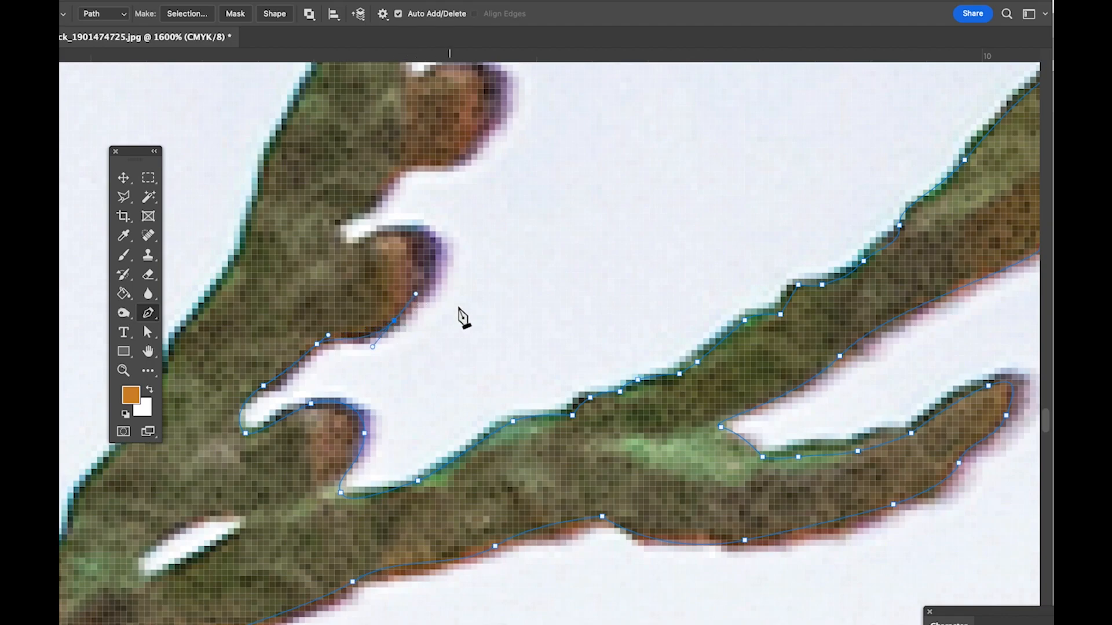
drag(435, 255, 348, 249)
click(341, 214)
drag(358, 193, 411, 144)
- Adjust the anchors and curve handles in the notch above the second bud so the path follows the twig edge
key(a)
drag(388, 166, 370, 200)
click(358, 188)
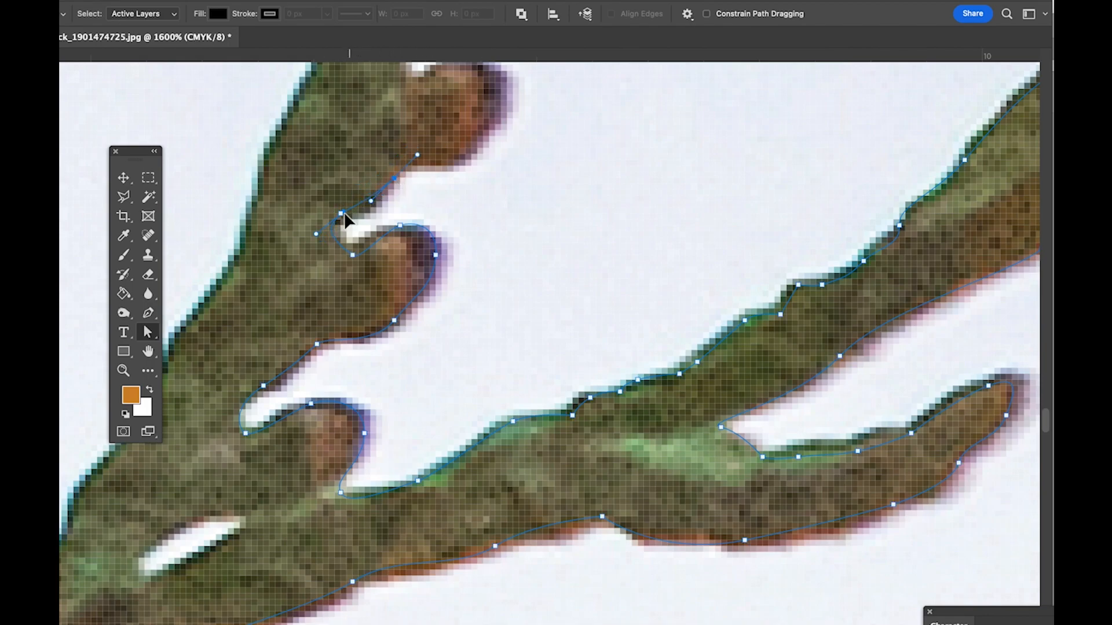
drag(346, 247, 352, 254)
drag(352, 246, 309, 248)
click(369, 207)
click(367, 200)
click(486, 204)
- Resume the path below the middle twig's third bud and outline that bud into the notch above it
key(p)
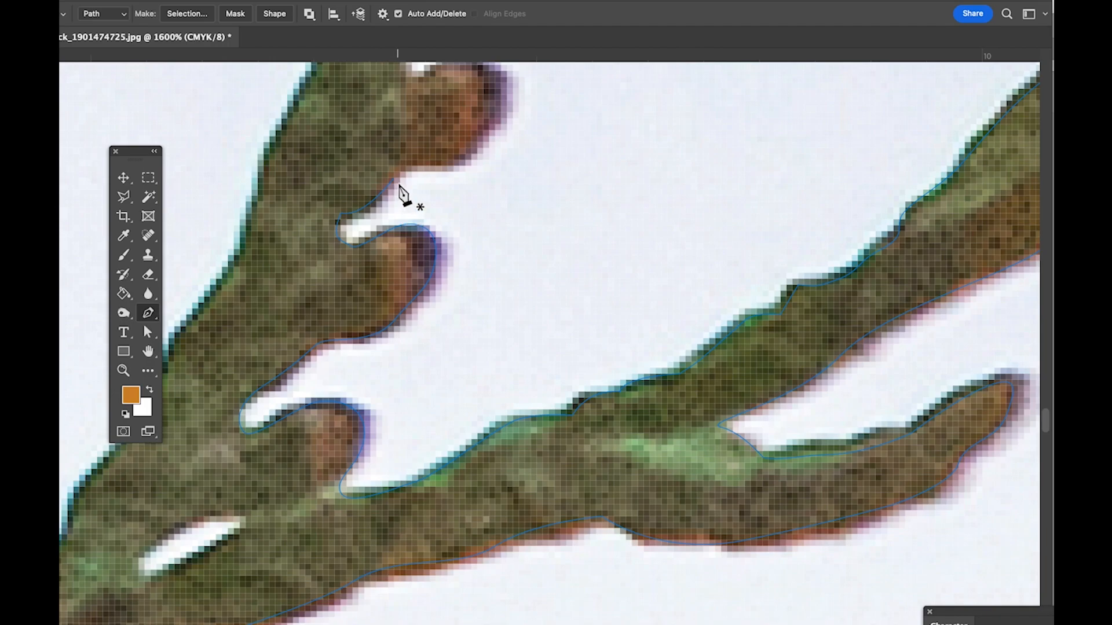
click(418, 166)
click(478, 137)
mouse_move(502, 83)
mouse_down()
mouse_move(499, 61)
mouse_move(493, 87)
mouse_up()
click(442, 103)
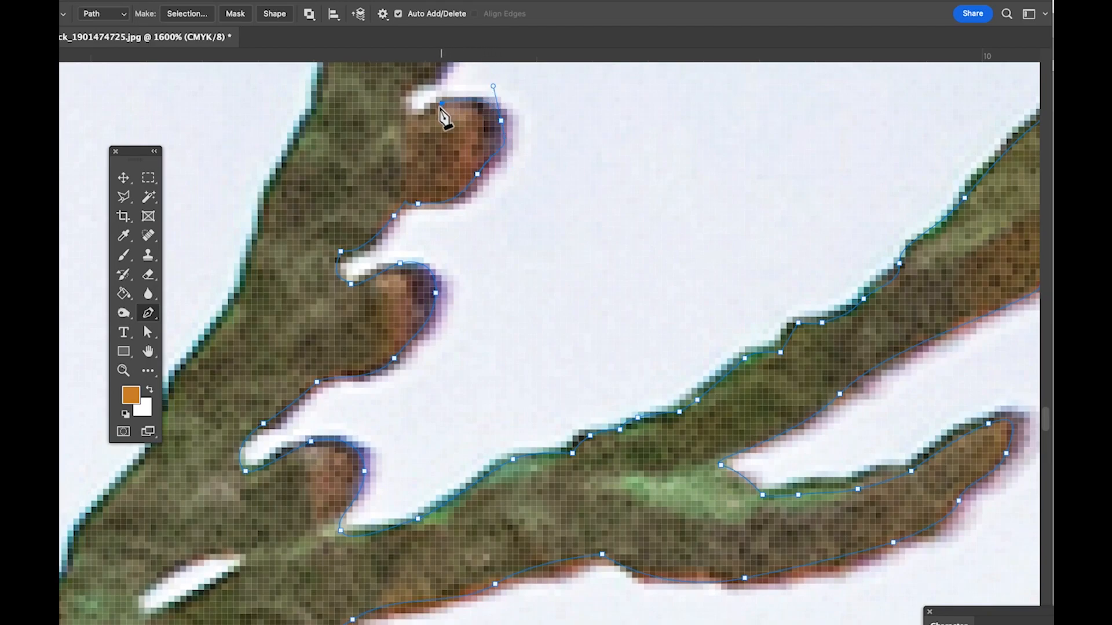
click(406, 114)
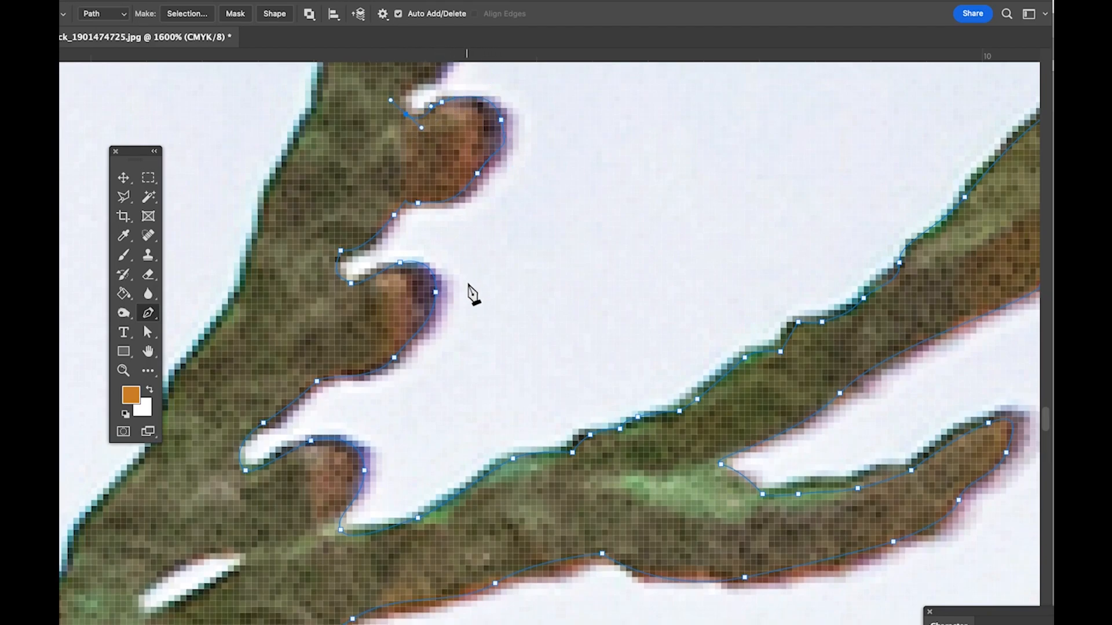
- Trace the middle twig's right edge from the notch above the third bud up around the tip
scroll(467, 292, up, 5)
scroll(470, 298, up, 9)
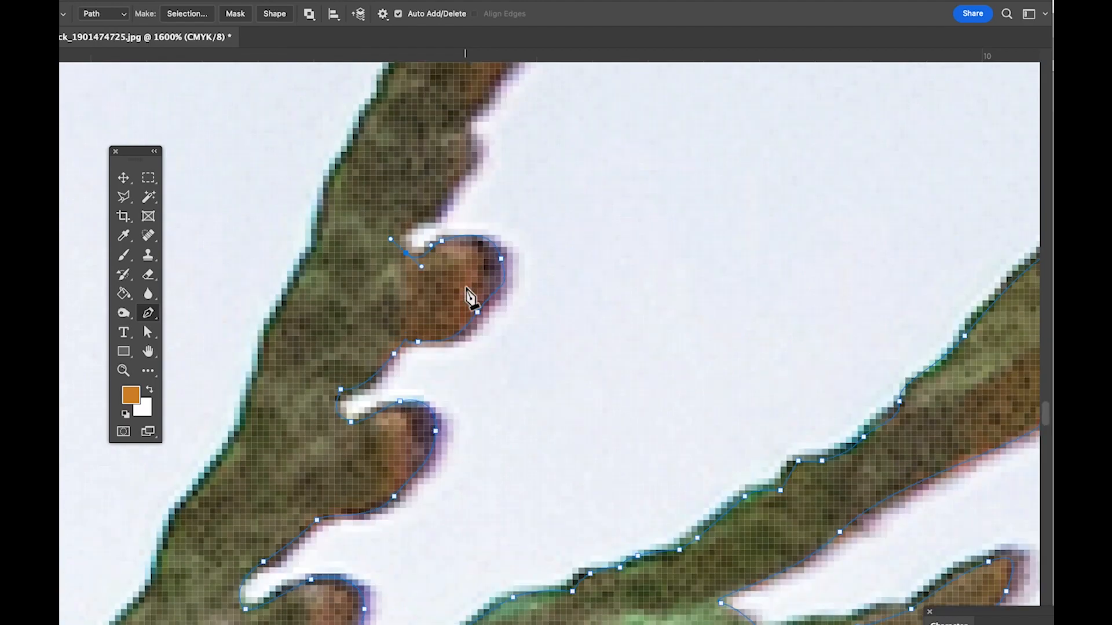
drag(418, 343, 476, 255)
click(489, 212)
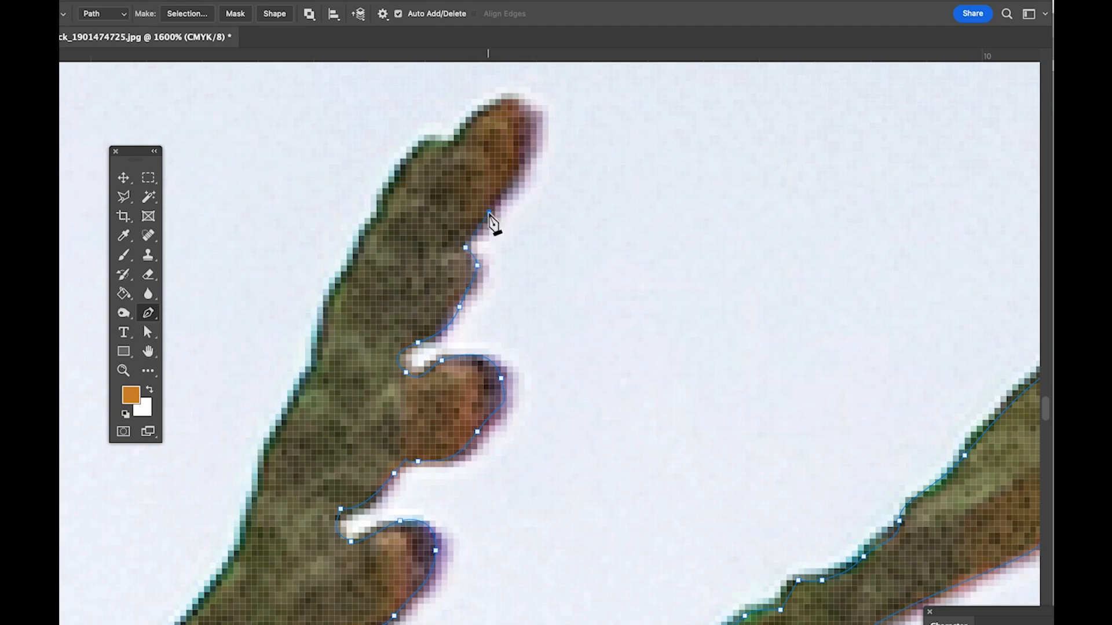
drag(522, 153, 490, 100)
- Follow the middle twig's left edge from its tip down to the level of the third bud
drag(459, 141, 445, 146)
click(424, 146)
drag(388, 195, 355, 253)
drag(335, 290, 320, 293)
drag(322, 349, 319, 359)
drag(286, 426, 278, 437)
scroll(281, 566, down, 5)
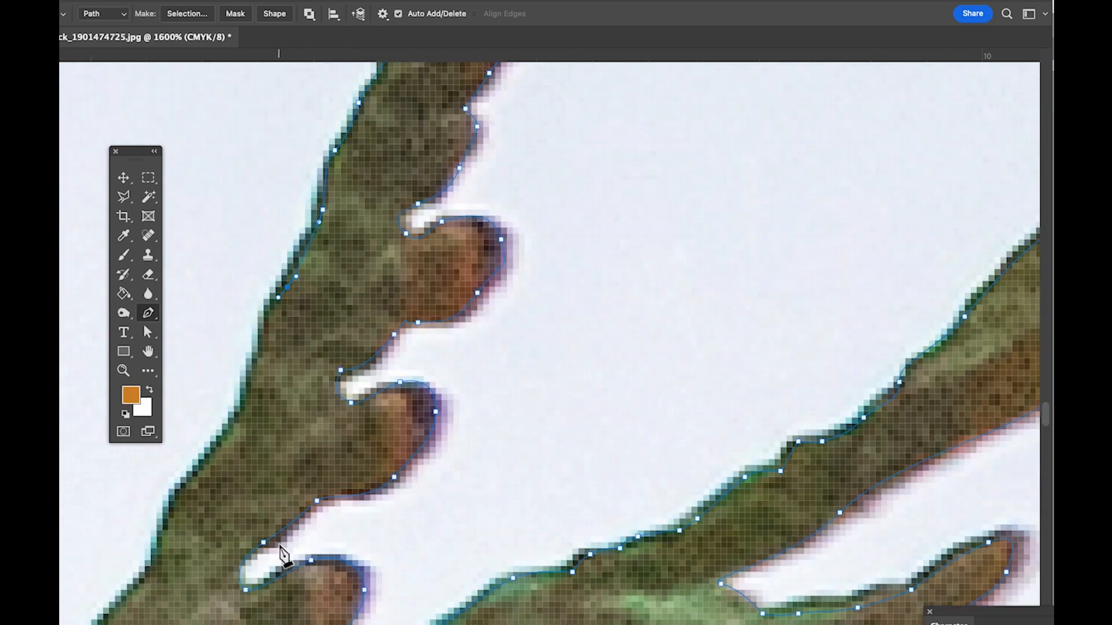
scroll(280, 553, down, 1)
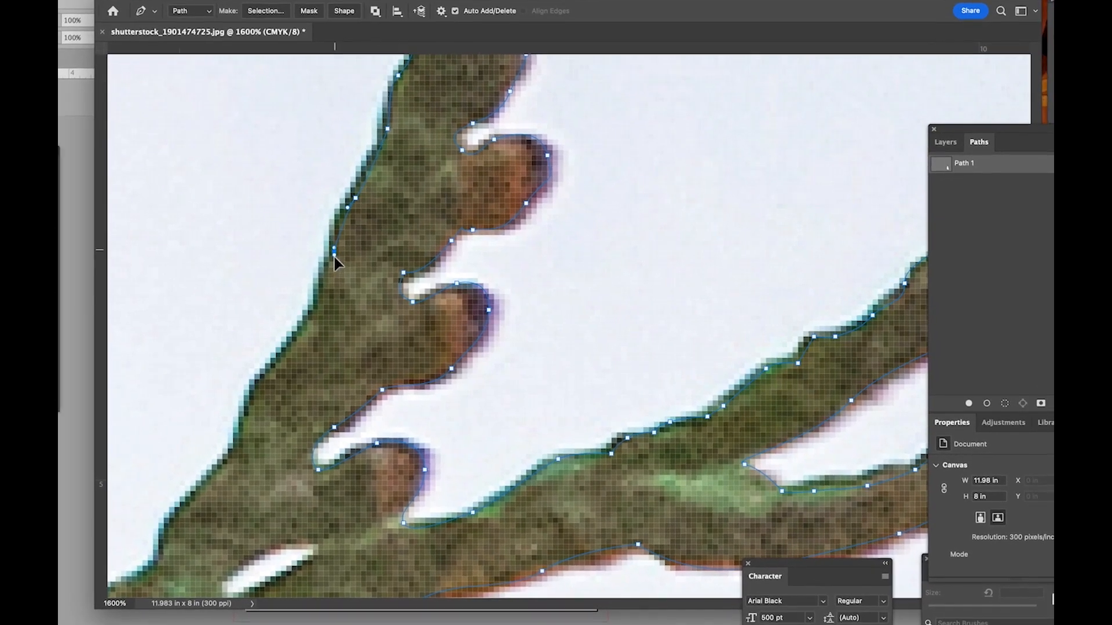
- Continue the path down the middle twig's left edge to its base at the main branch
click(239, 341)
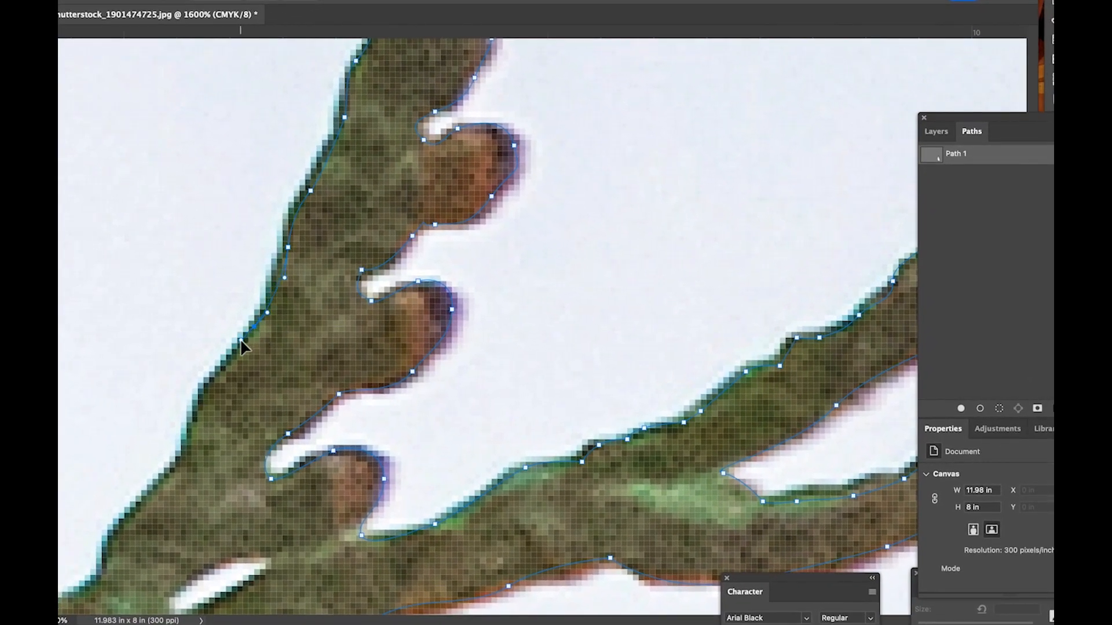
drag(203, 394, 199, 402)
scroll(200, 427, down, 3)
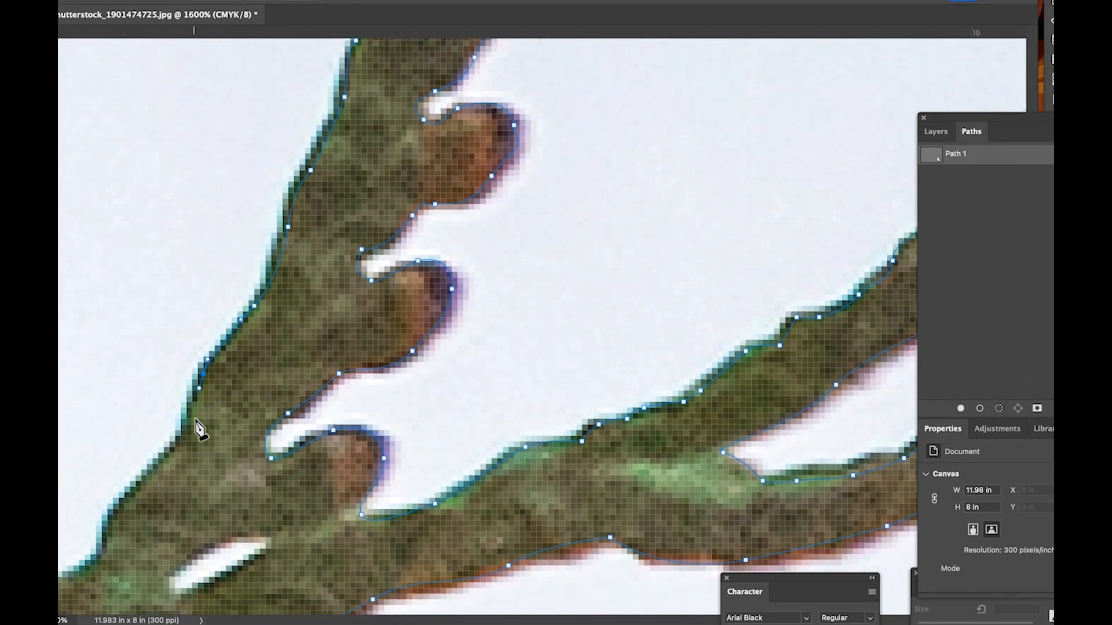
drag(165, 425, 137, 434)
click(141, 439)
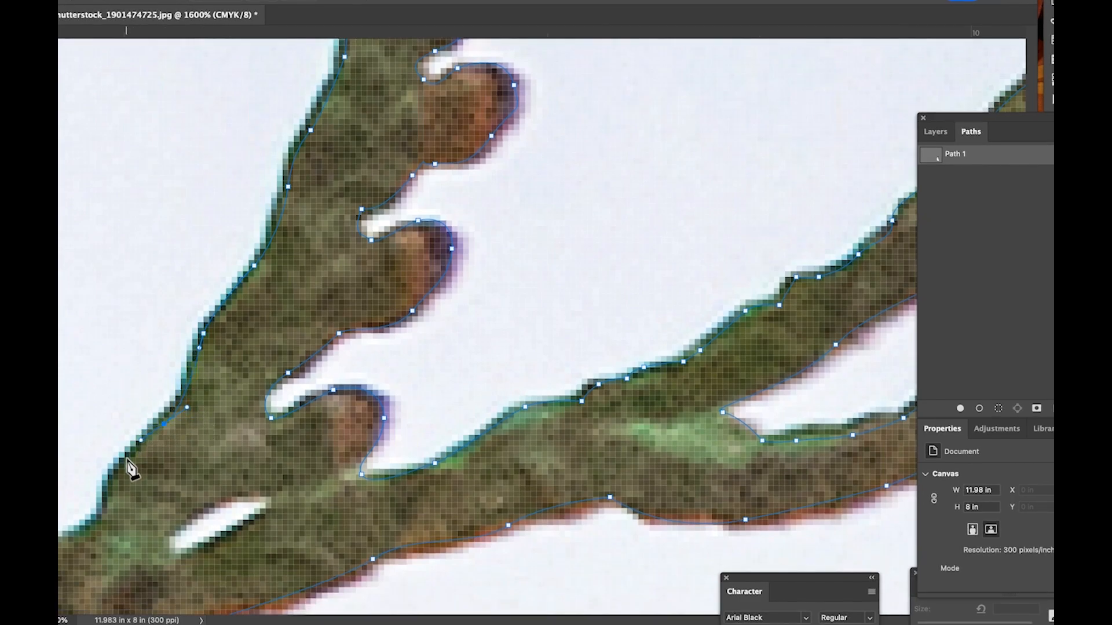
click(107, 494)
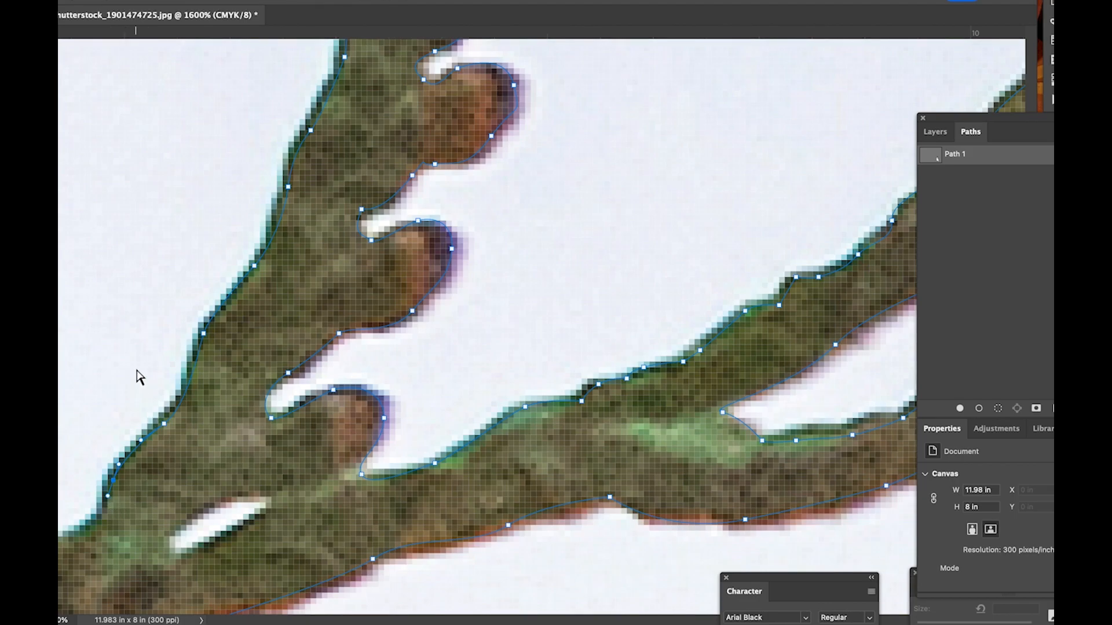
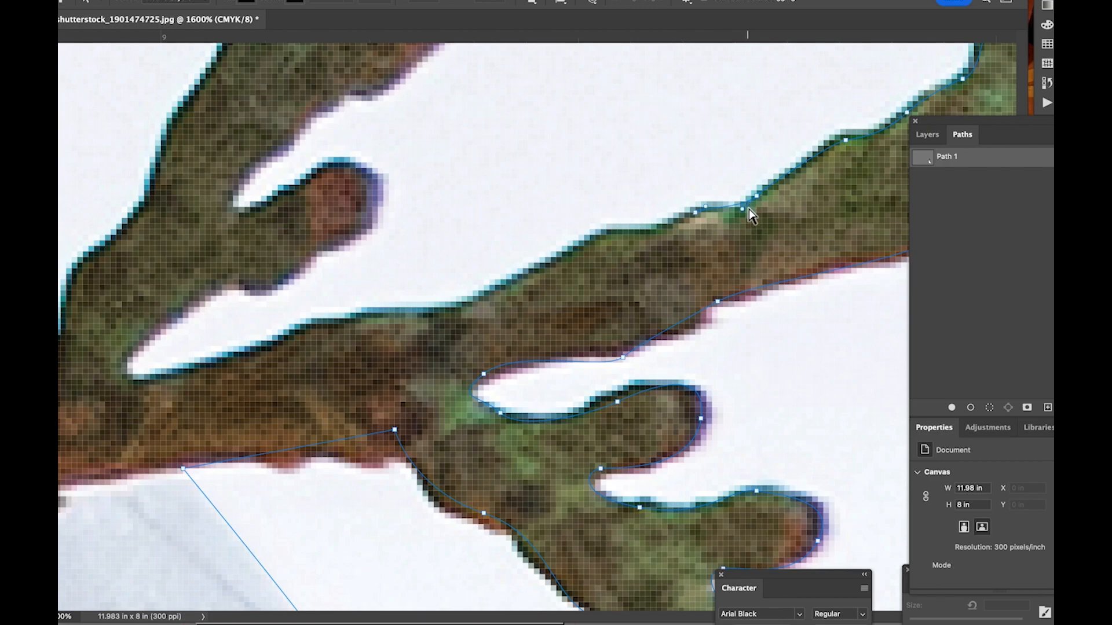
- Trace the main branch's upper edge back to the crotch of the twig nearest the snowman and around it
key(p)
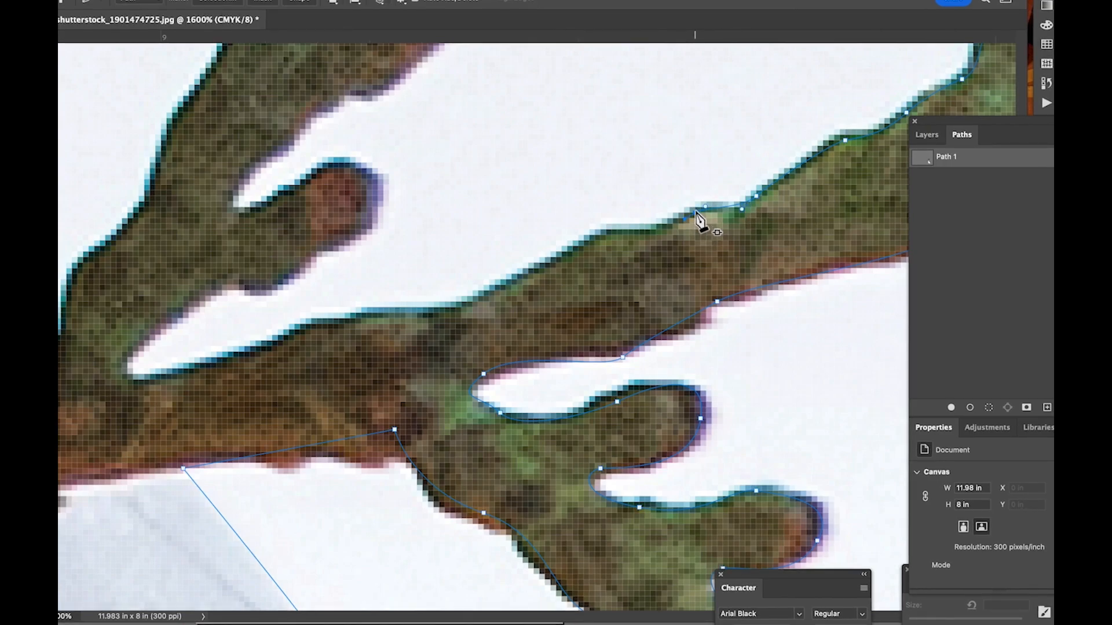
drag(634, 229, 603, 231)
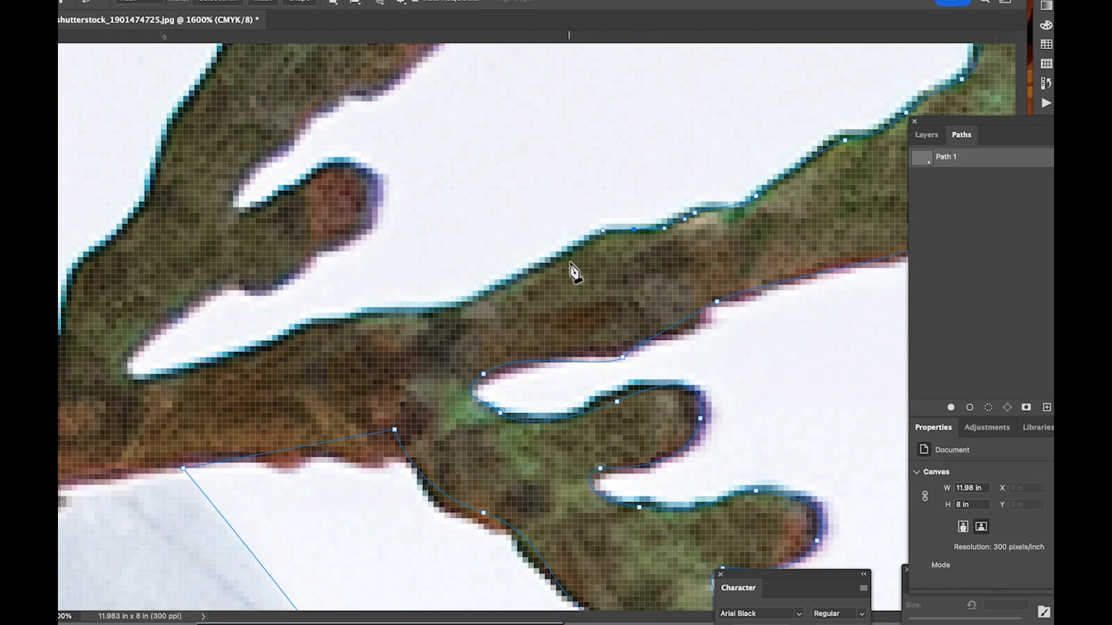
drag(556, 263, 534, 271)
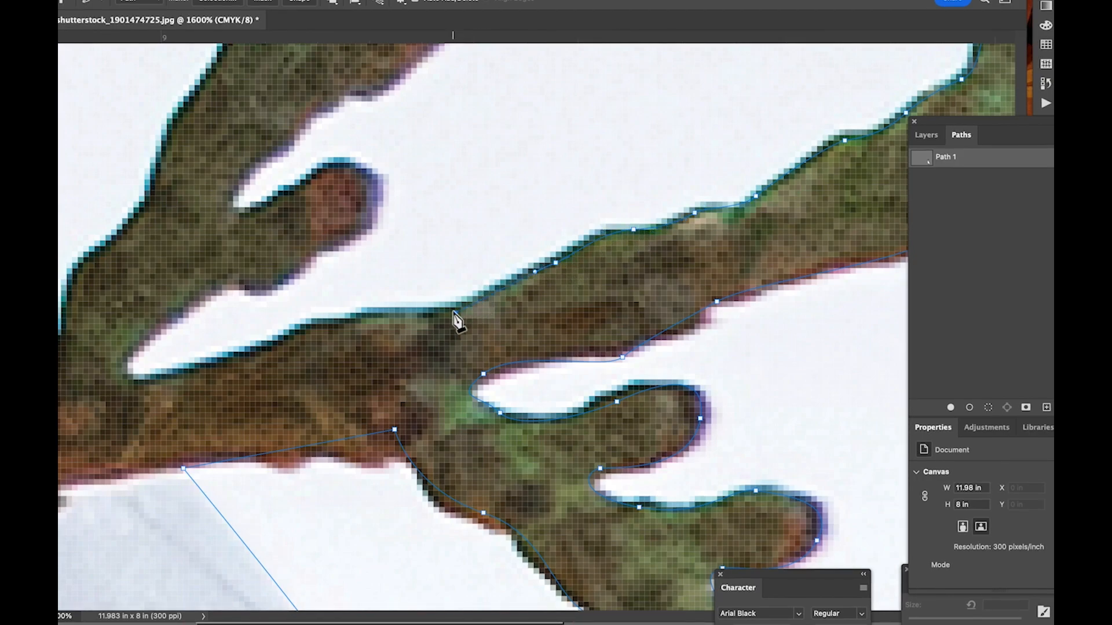
drag(455, 313, 348, 320)
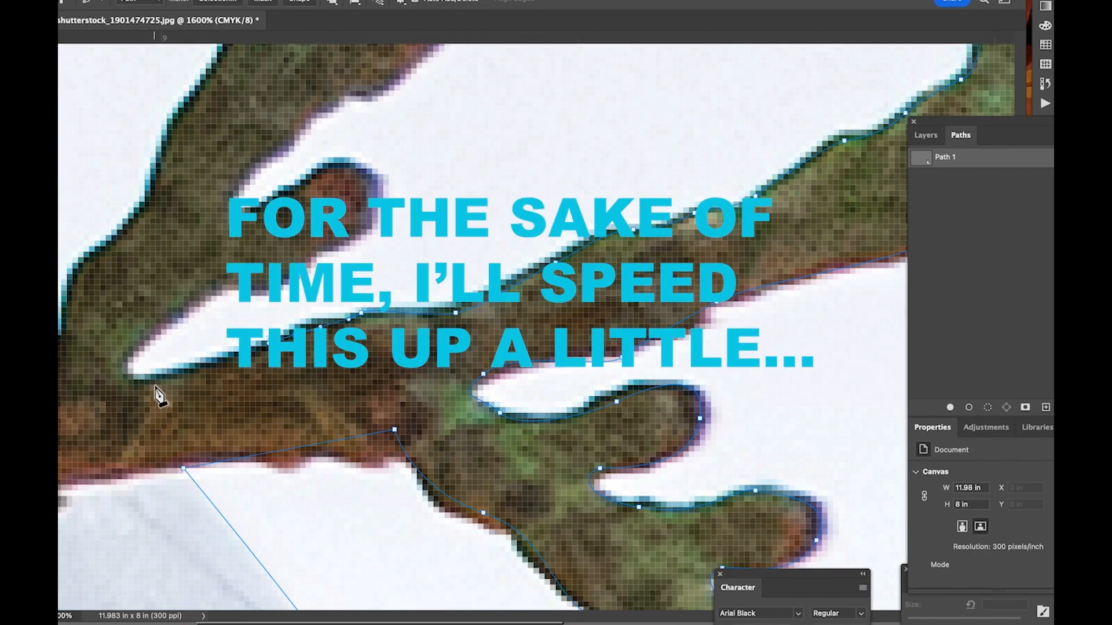
drag(155, 380, 155, 323)
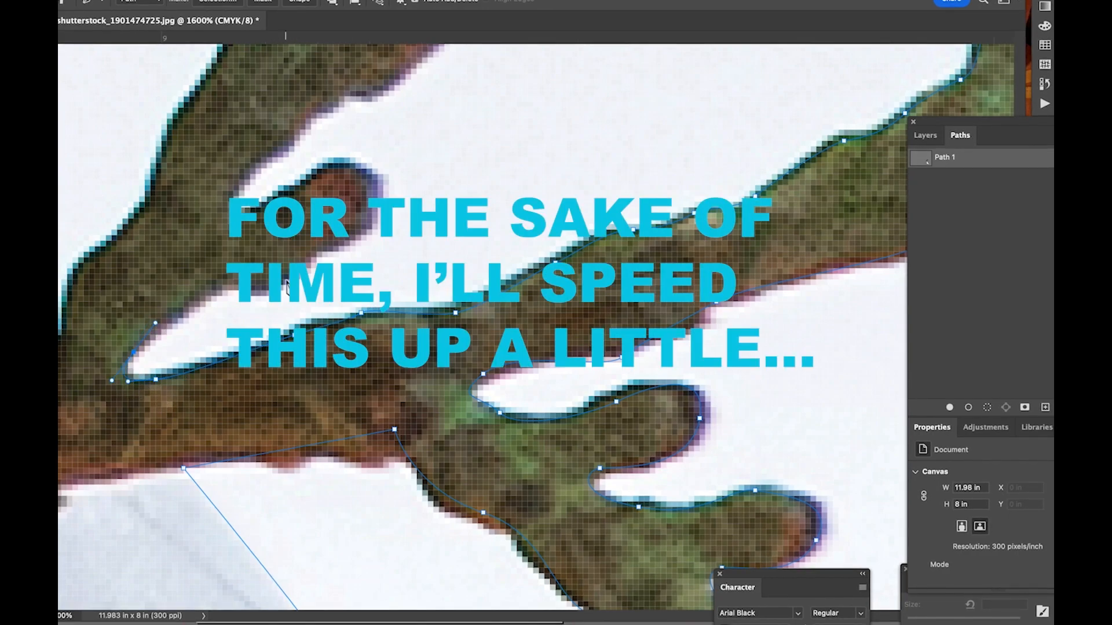
- Outline the lowest bud on the twig nearest the snowman, ending in the notch above it
drag(223, 285, 344, 238)
drag(372, 207, 328, 160)
drag(289, 196, 232, 212)
drag(234, 191, 237, 185)
- Trace the twig edge up to the second bud and outline that bud into the next notch
drag(295, 136, 329, 105)
drag(338, 91, 417, 60)
scroll(464, 269, up, 5)
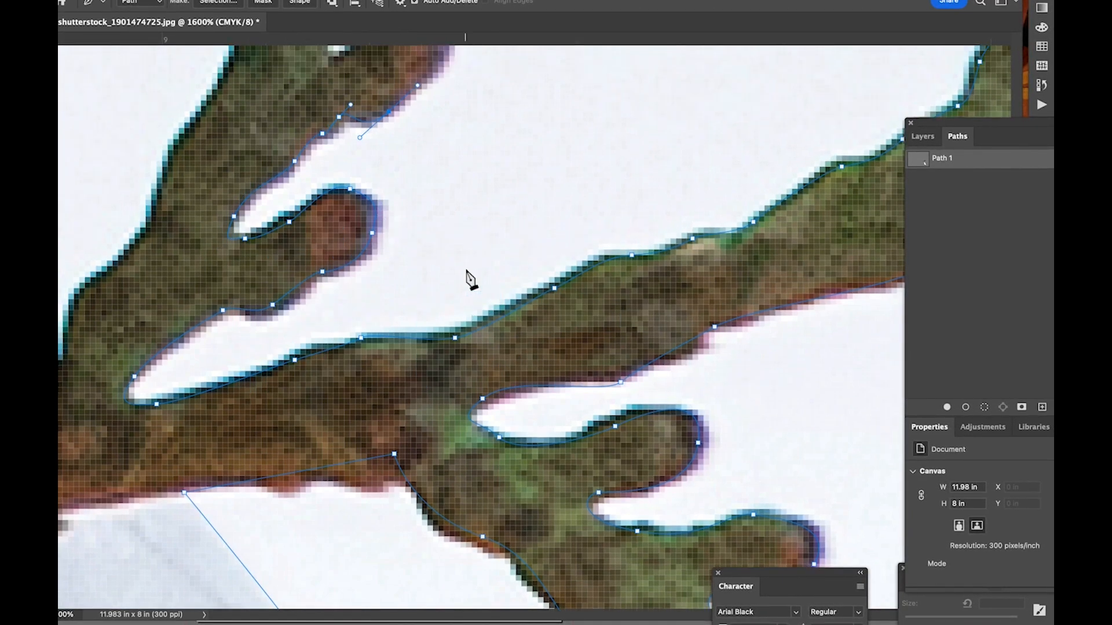
drag(449, 230, 391, 203)
drag(334, 248, 318, 249)
- Continue up the twig edge and outline the third bud into the notch above it
drag(339, 214, 384, 162)
drag(416, 143, 441, 98)
scroll(563, 243, up, 2)
drag(410, 124, 376, 114)
scroll(423, 170, up, 4)
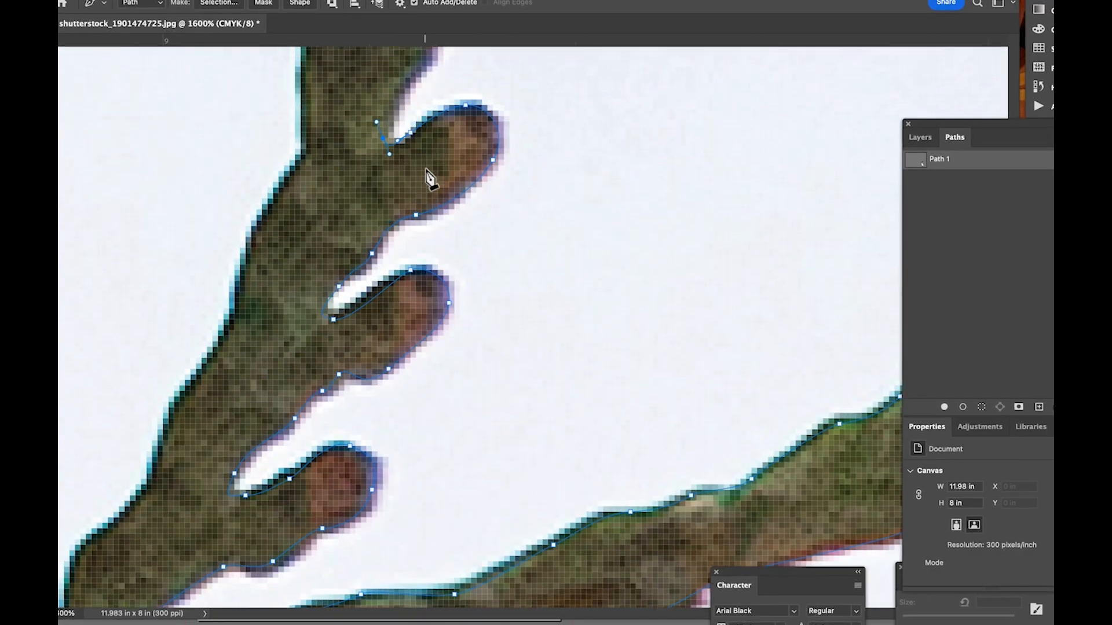
- Trace the twig's right edge above the third bud and outline the fourth bud near the tip
drag(428, 199, 428, 152)
scroll(502, 179, up, 3)
drag(482, 212, 494, 201)
drag(531, 168, 542, 163)
drag(591, 129, 598, 93)
drag(559, 74, 529, 71)
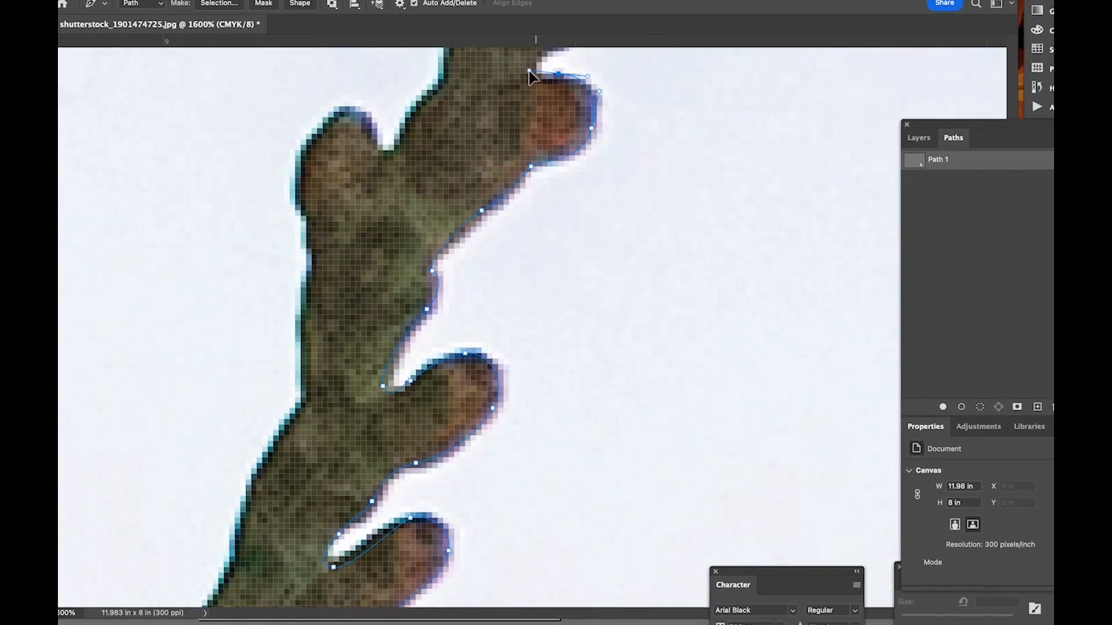
- Adjust the anchors and curve handles around the fourth bud and pick up the path on its upper edge
scroll(672, 203, up, 4)
super+click(468, 213)
super+click(557, 234)
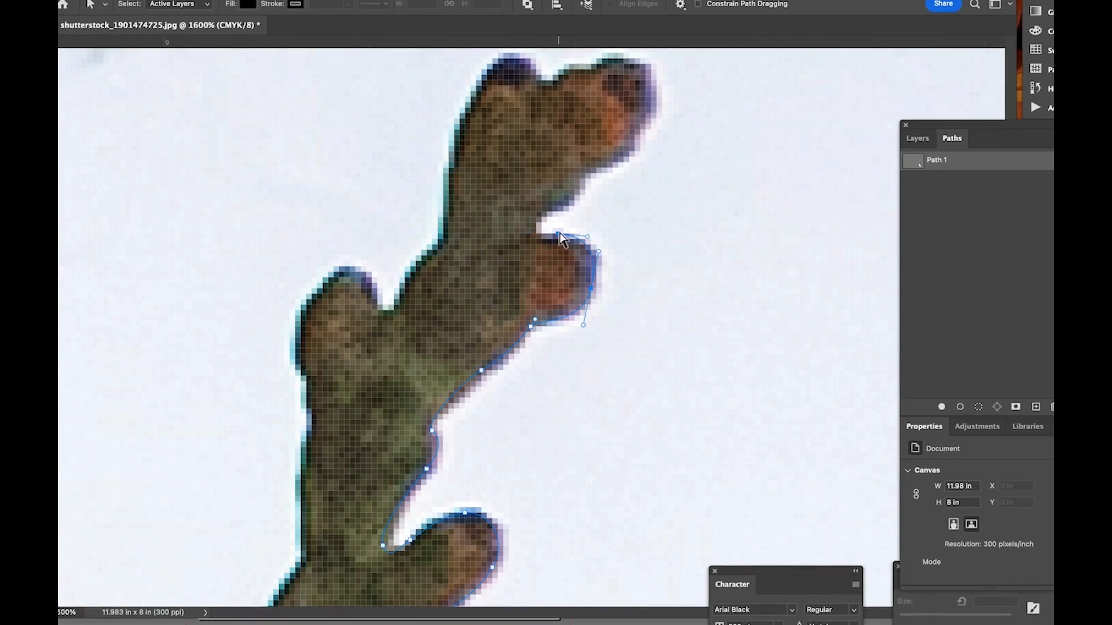
super+click(588, 209)
click(557, 239)
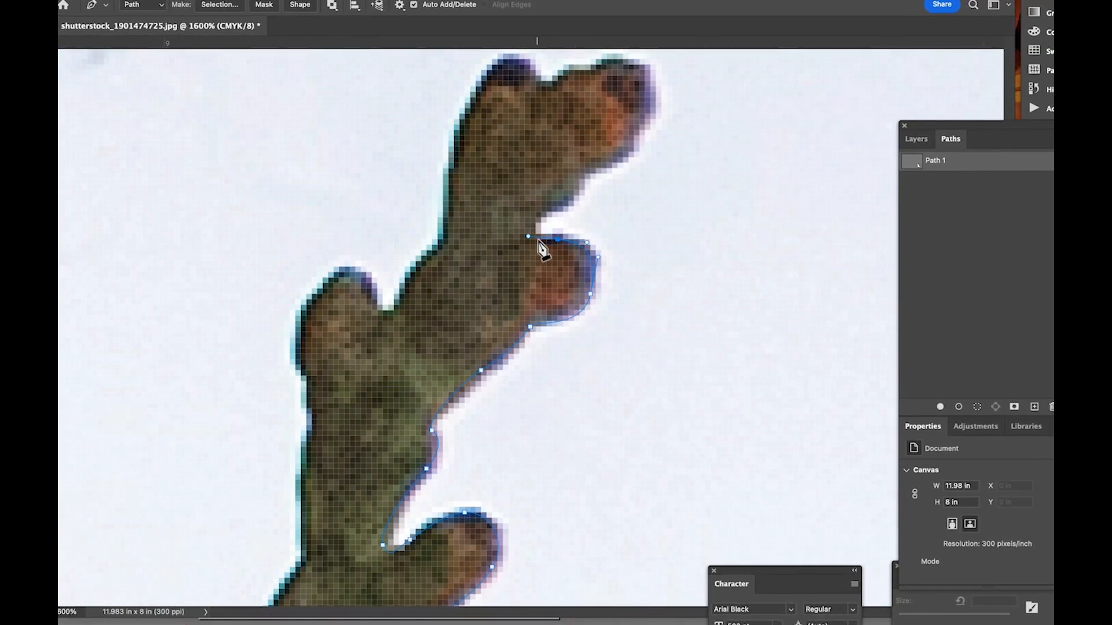
- Continue the path from the notch above the fourth bud up around the right knob of the twig tip
click(535, 239)
drag(541, 212, 589, 161)
drag(606, 157, 639, 124)
drag(644, 109, 652, 87)
drag(648, 79, 639, 69)
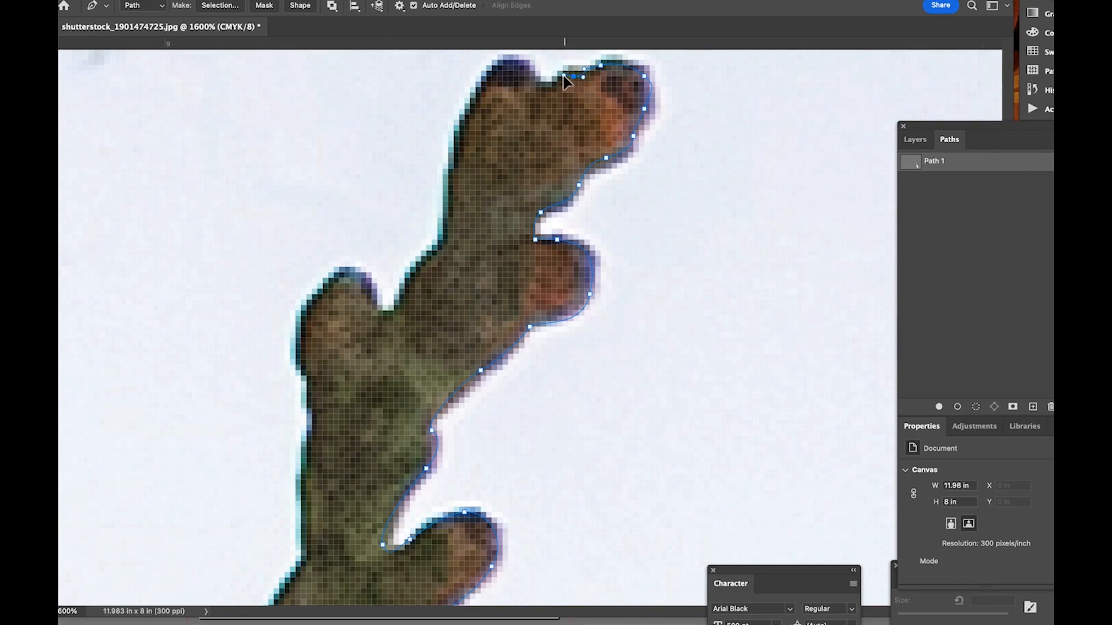
- Trace over the dark left knob of the twig tip and down its left edge to the notch beside the left bud
drag(546, 87, 537, 80)
drag(513, 60, 500, 61)
drag(475, 104, 455, 180)
drag(448, 239, 440, 249)
drag(421, 272, 413, 286)
drag(404, 295, 378, 314)
- Redo the last anchor at the left bud and adjust the notch and upper left curves to fit the twig edge
key(super+z)
drag(367, 288, 328, 275)
super+click(449, 219)
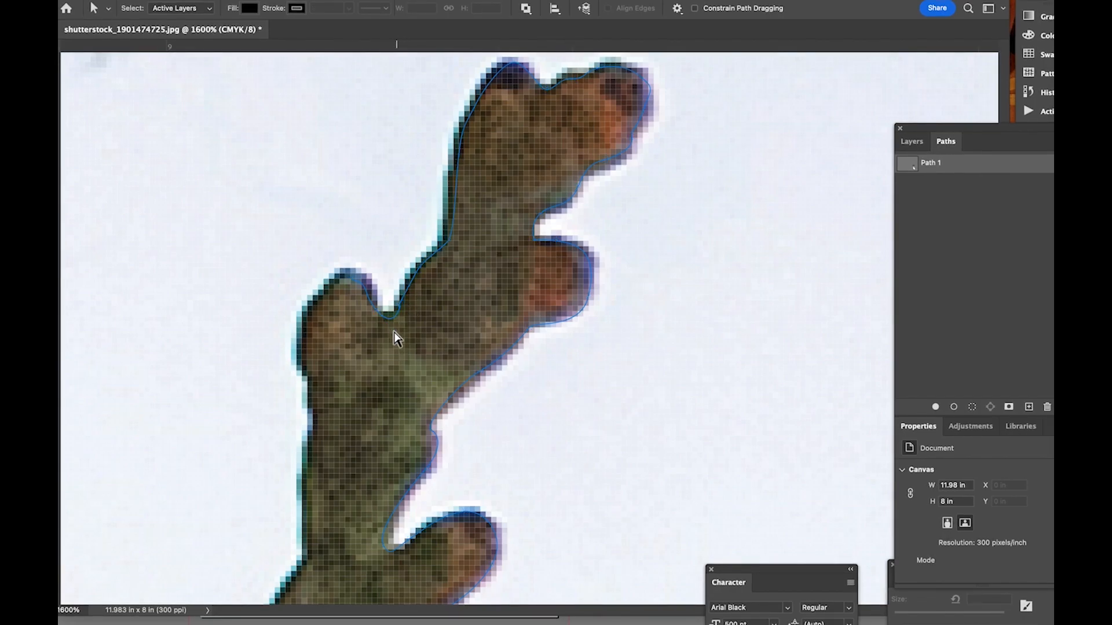
drag(387, 319, 385, 318)
drag(455, 179, 448, 180)
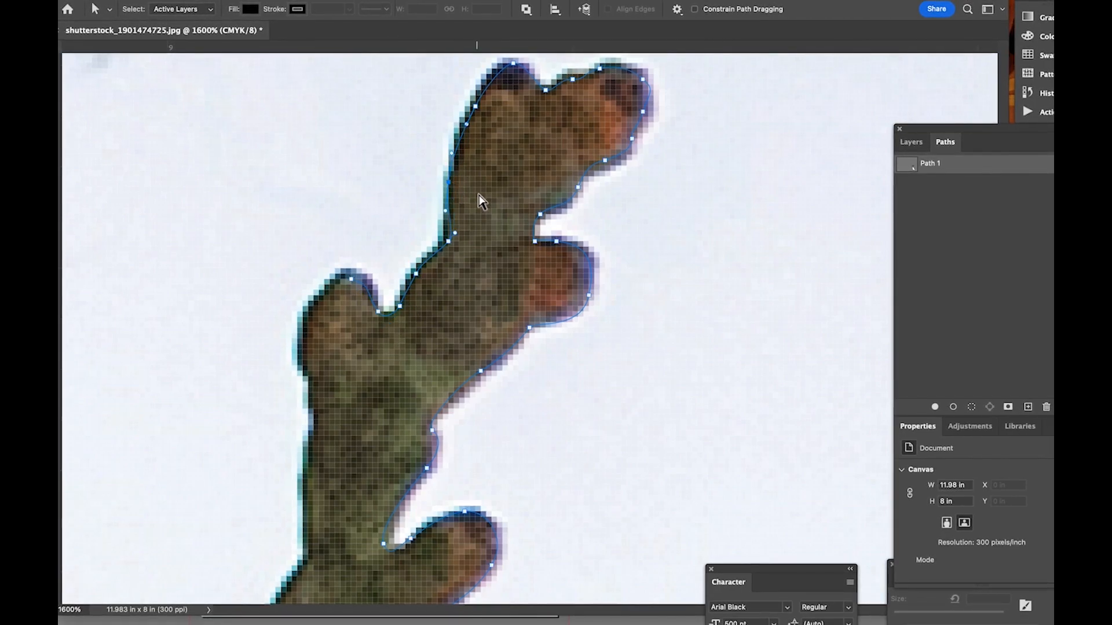
- Outline the left bud and continue the path down the twig's left edge below it
drag(368, 288, 311, 305)
click(351, 279)
drag(304, 354, 302, 367)
scroll(340, 392, down, 3)
drag(315, 382, 311, 396)
drag(310, 444, 309, 459)
drag(310, 482, 298, 492)
- Trace the twig's left edge further down, past the level of the lower right-hand buds toward the main stem
scroll(355, 454, down, 4)
drag(278, 421, 240, 431)
scroll(267, 488, down, 3)
scroll(245, 432, down, 4)
drag(213, 355, 174, 429)
drag(160, 473, 149, 476)
scroll(176, 437, down, 3)
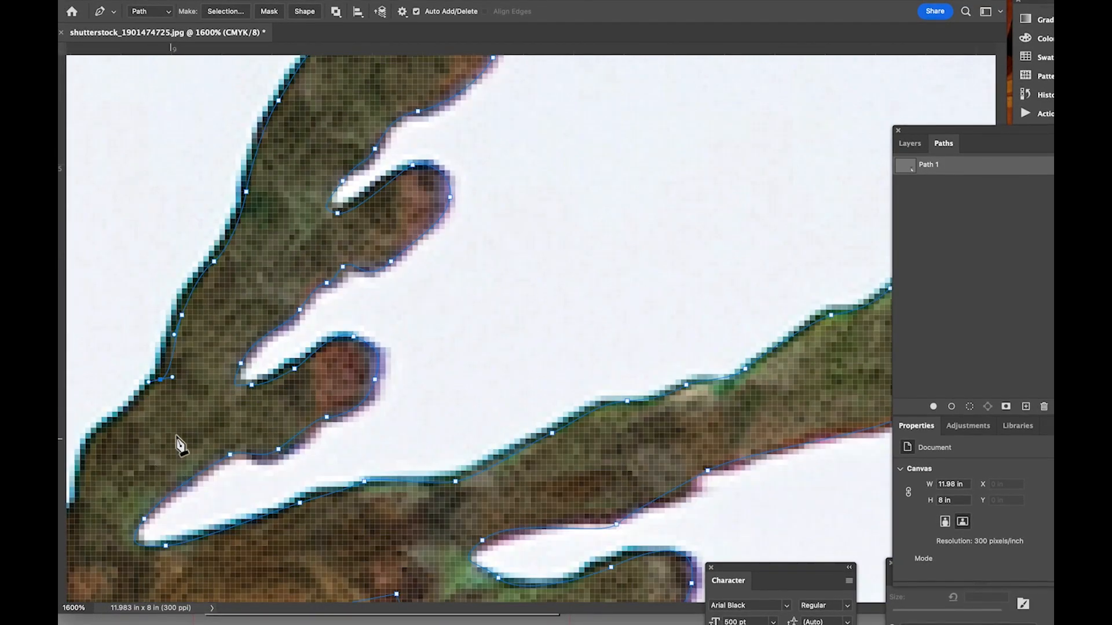
- Resume the path near the twig's base and trace the snowman's body edge up toward the scarf
drag(177, 436, 528, 199)
super+click(525, 196)
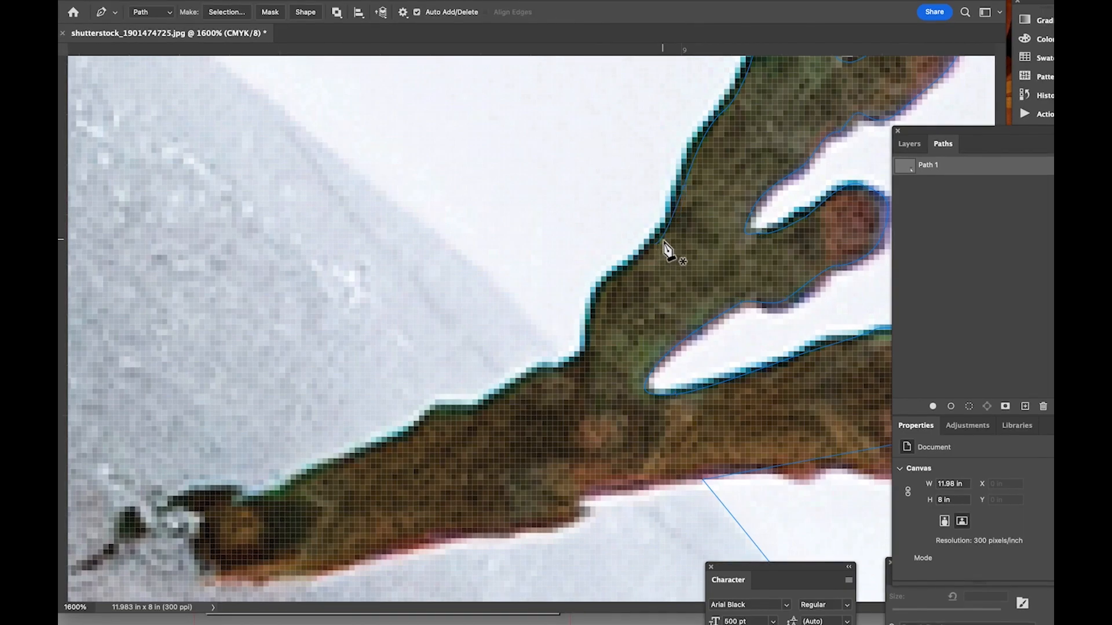
click(659, 243)
drag(619, 274, 591, 315)
scroll(574, 352, down, 5)
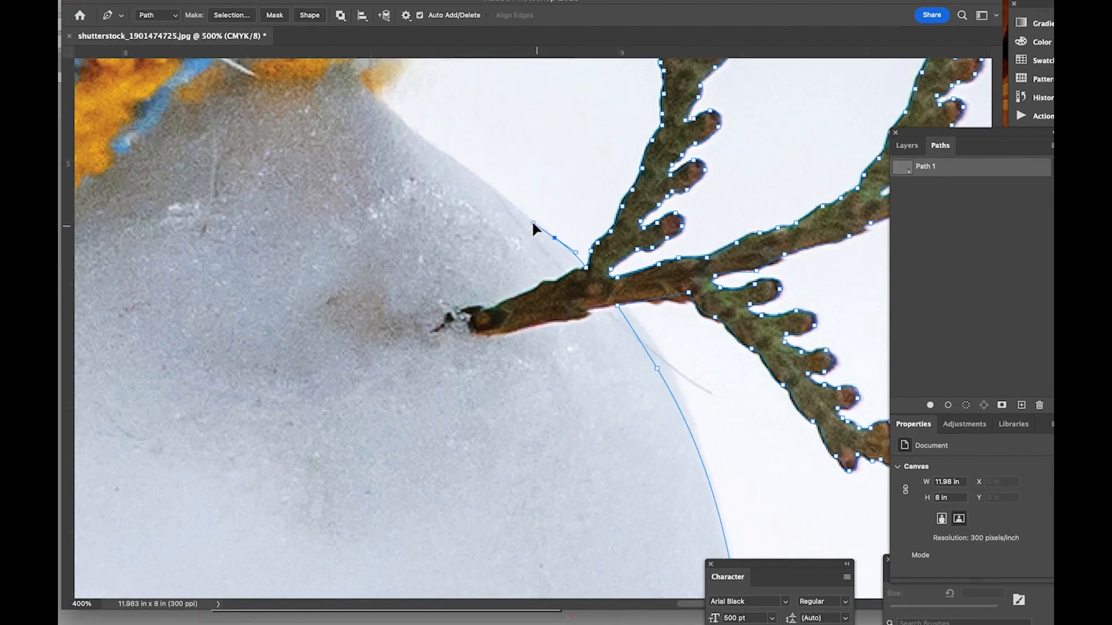
drag(430, 149, 377, 95)
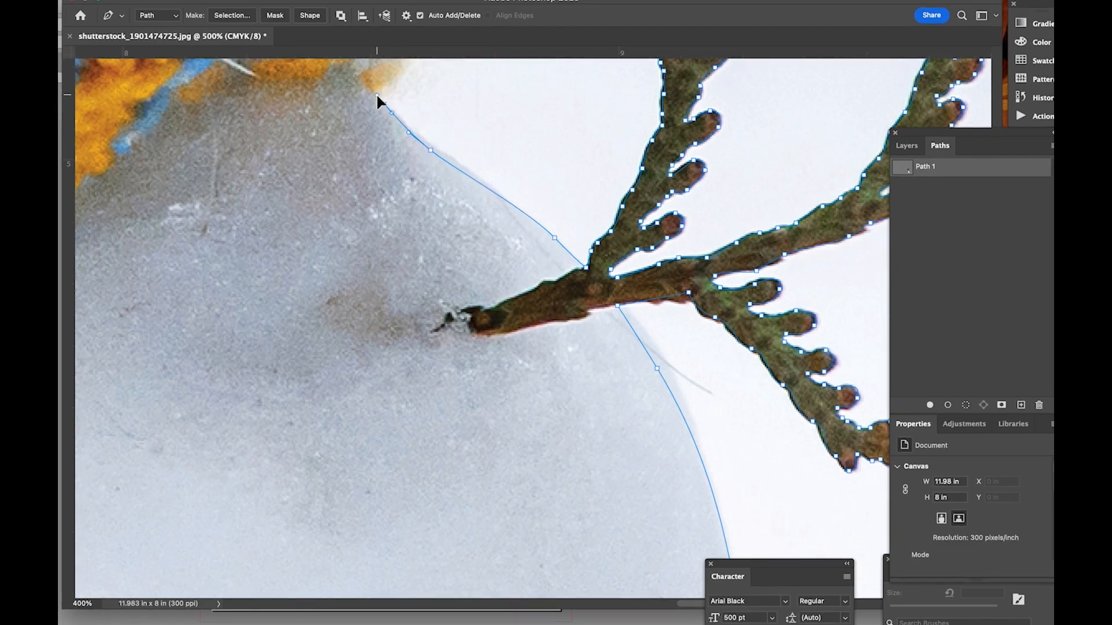
- Round the corner where the body meets the scarf and trace the first stretch of the blue scarf's lower edge
scroll(460, 241, up, 10)
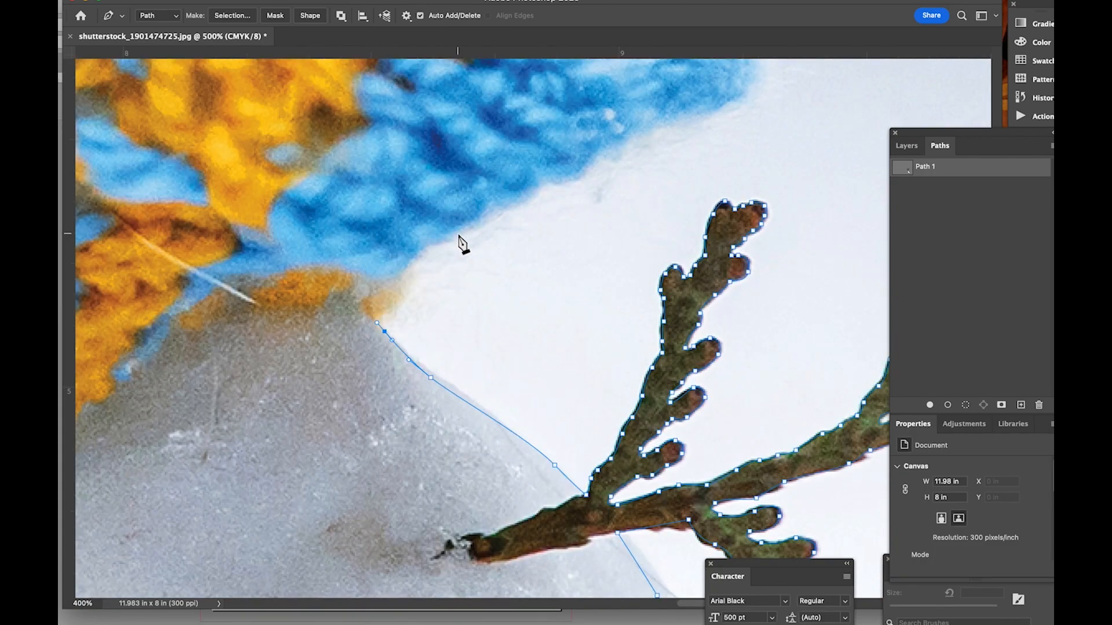
click(408, 286)
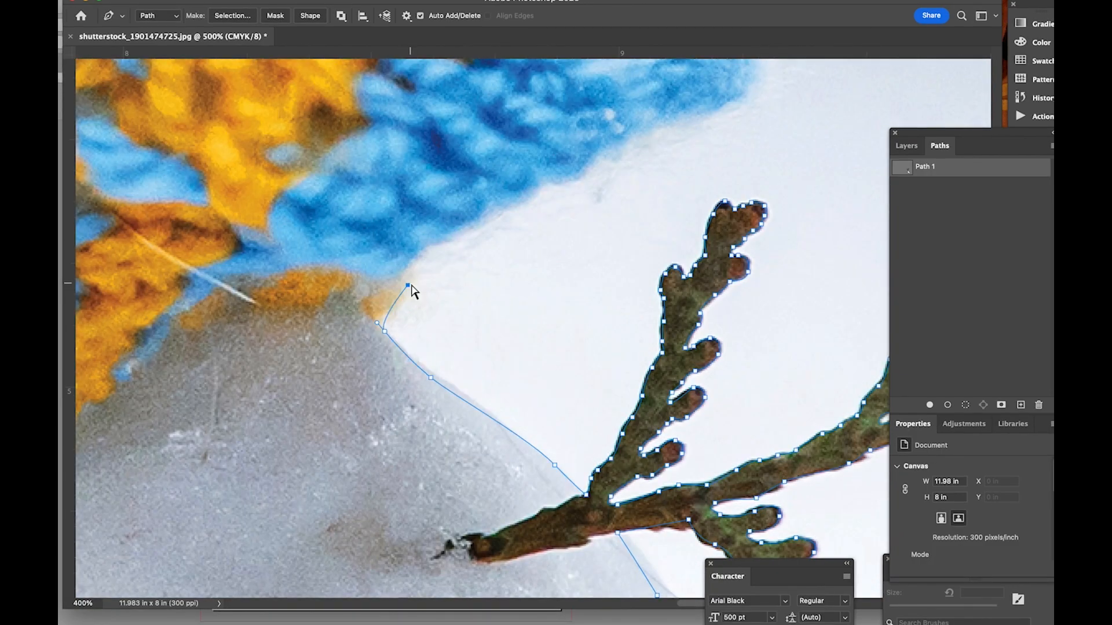
key(super+z)
drag(407, 268, 433, 230)
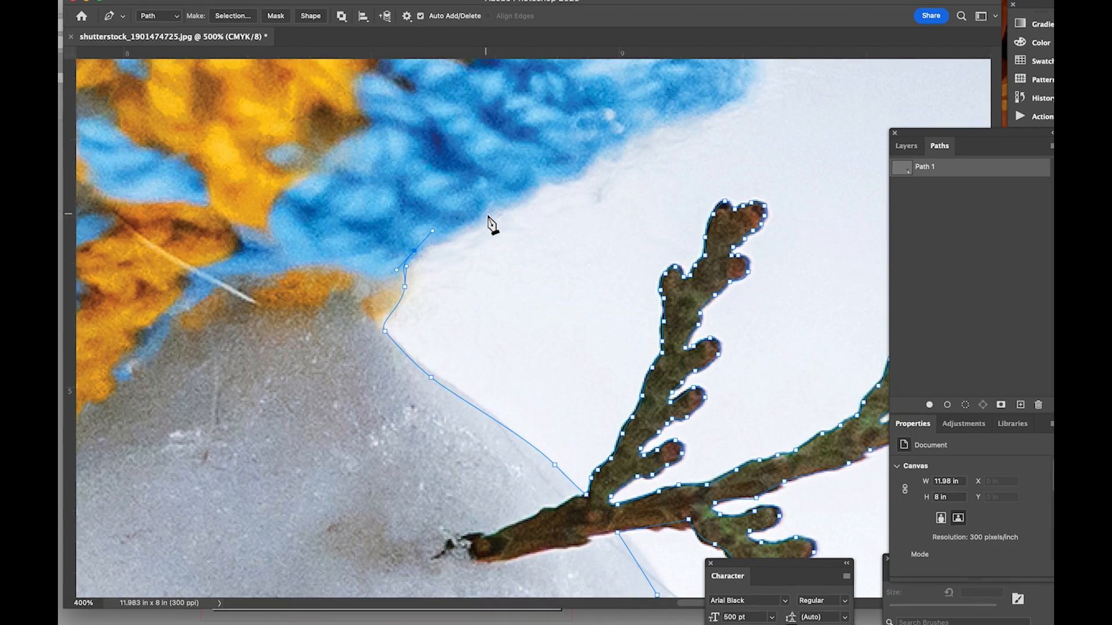
drag(497, 202, 508, 187)
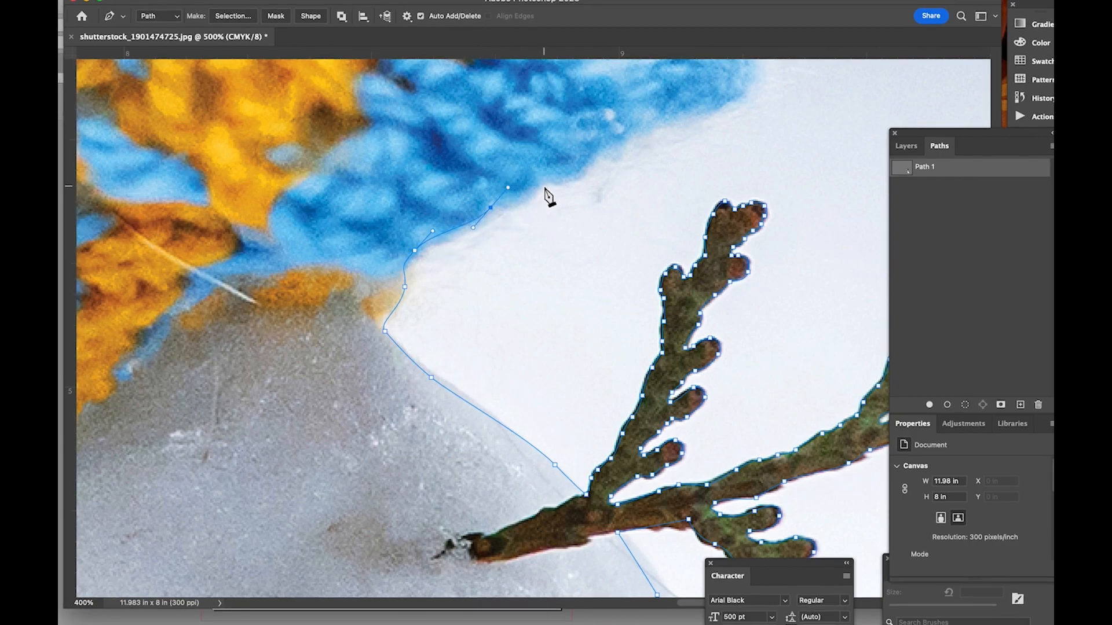
drag(563, 151, 621, 129)
click(585, 164)
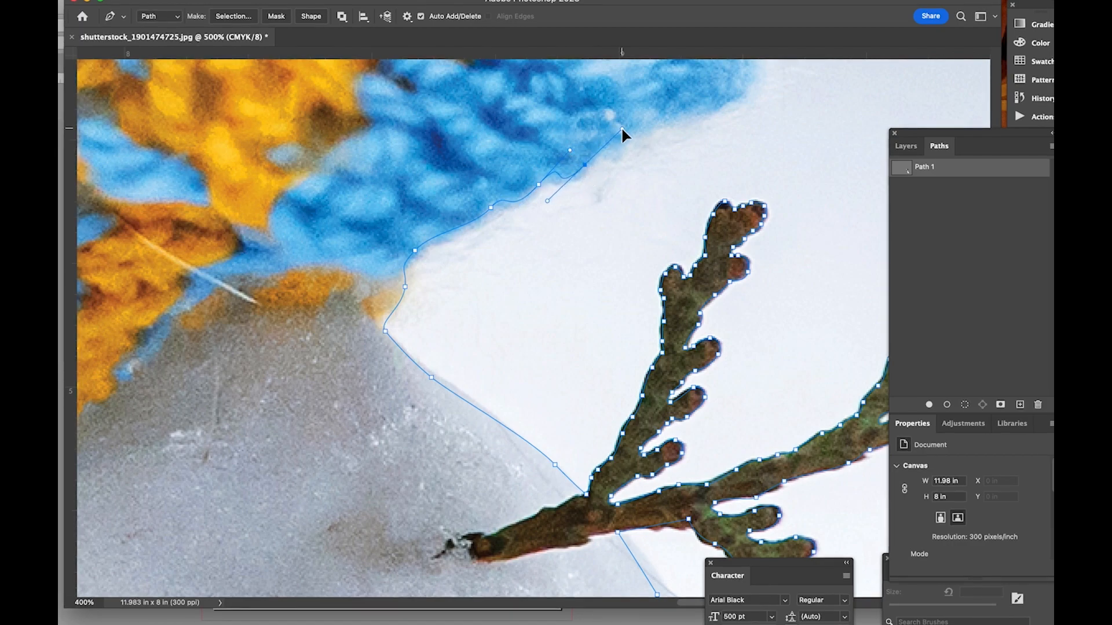
- Adjust the curve handles between the newest anchors so the path follows the scarf's lower edge smoothly
key(a)
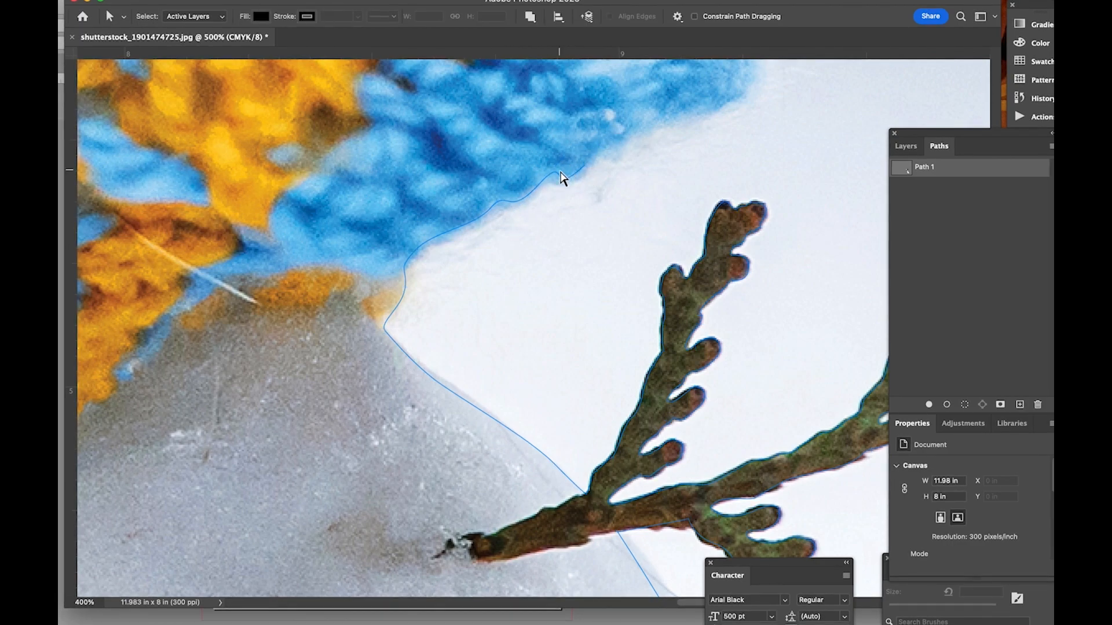
click(560, 175)
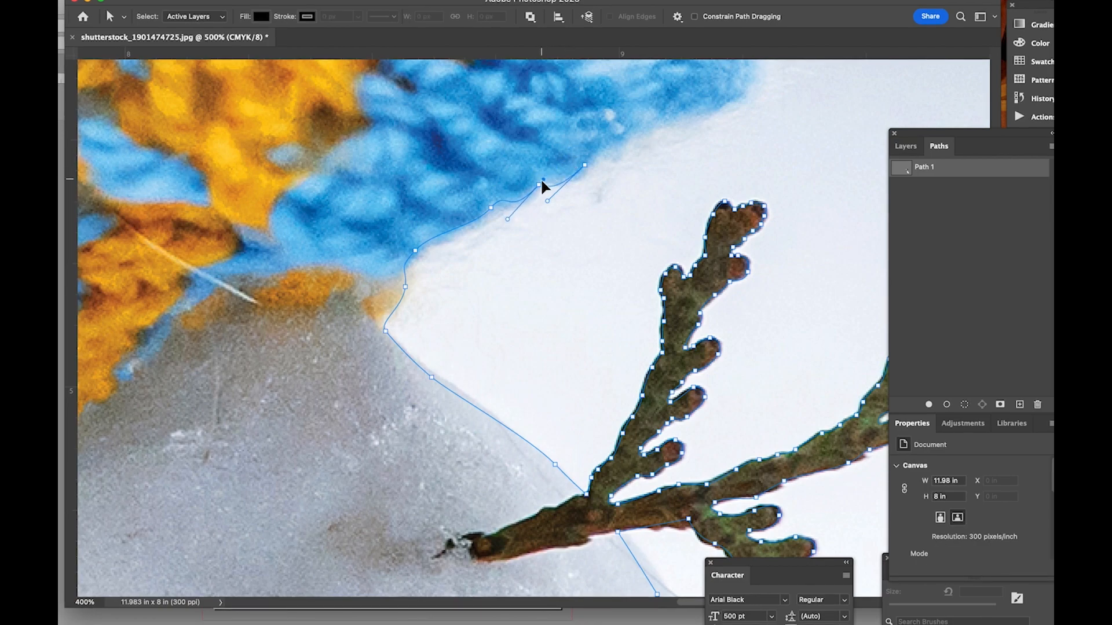
click(508, 231)
click(511, 206)
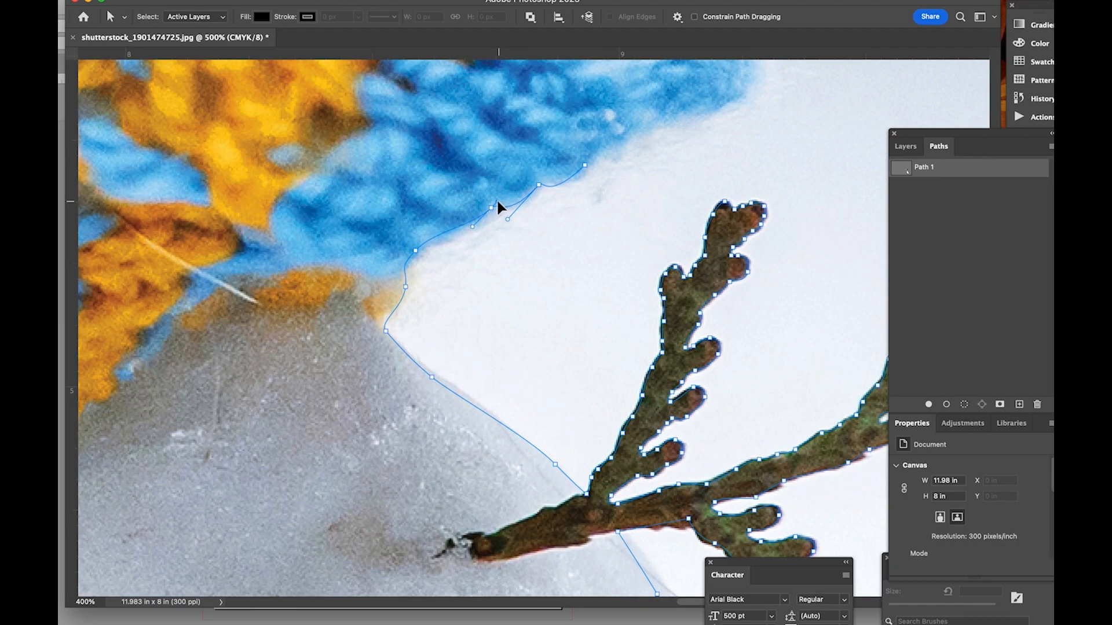
click(551, 273)
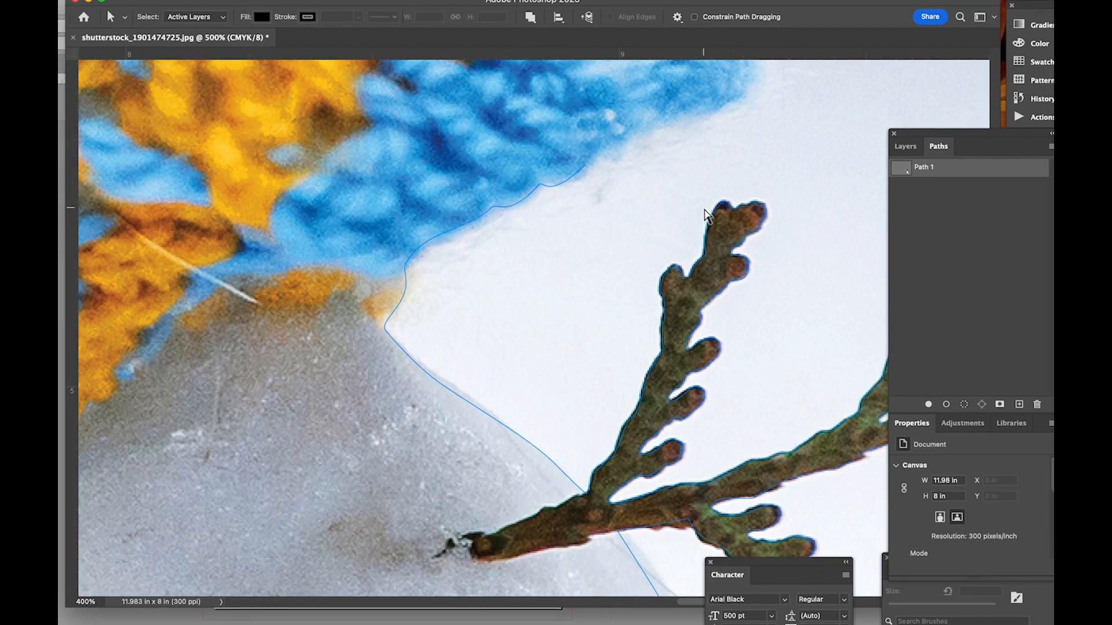
- Pick up the path at its end on the scarf and trace the lower edge to the scarf's outer corner
key(h)
drag(705, 210, 509, 454)
key(p)
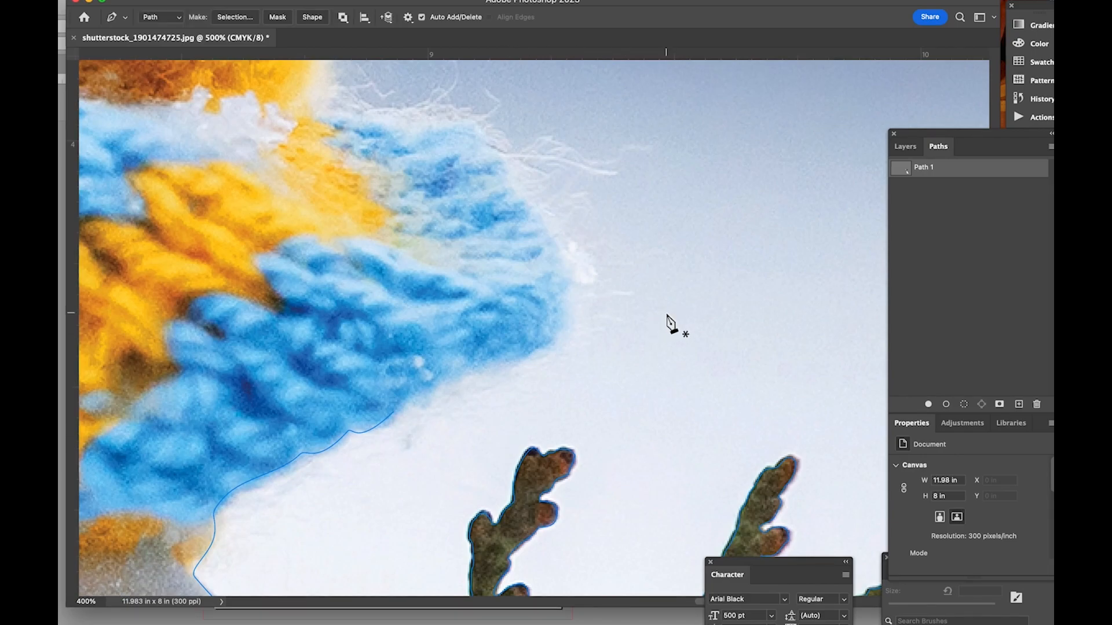
click(395, 413)
click(436, 390)
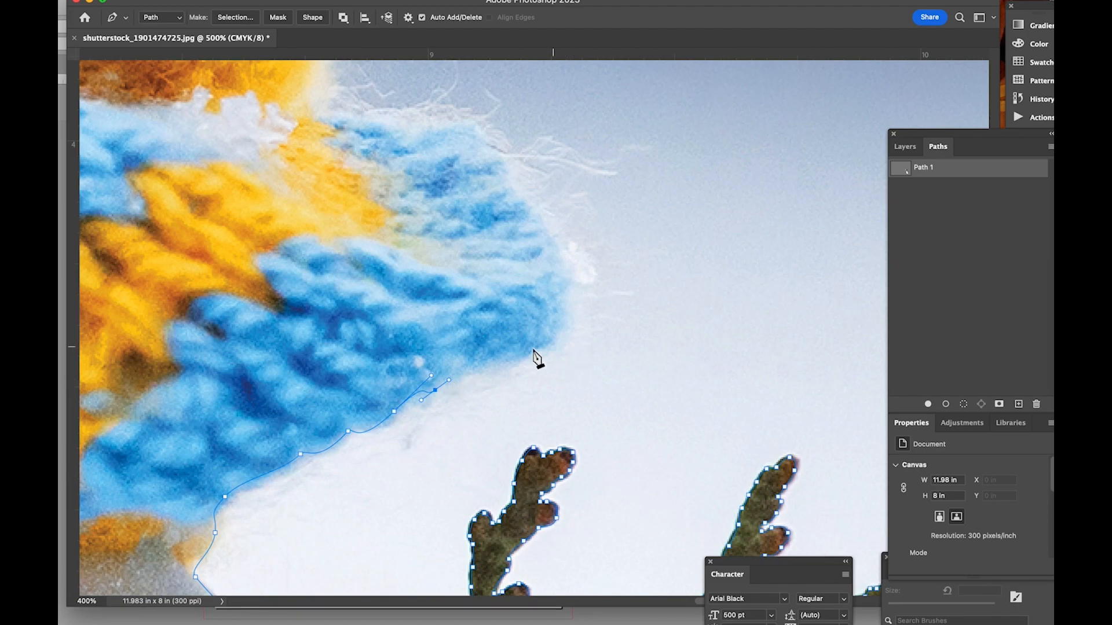
drag(527, 349, 541, 343)
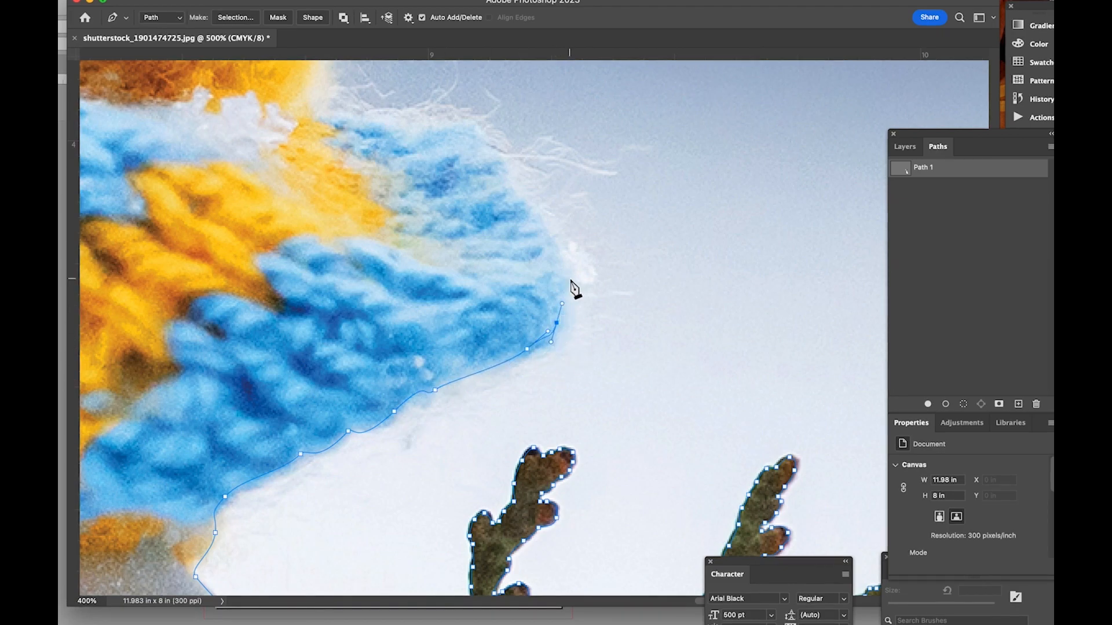
- Trace the scarf's outer edge and top edge inside the stray fibres, up to the fuzzy yellow area
drag(571, 279, 571, 262)
click(549, 228)
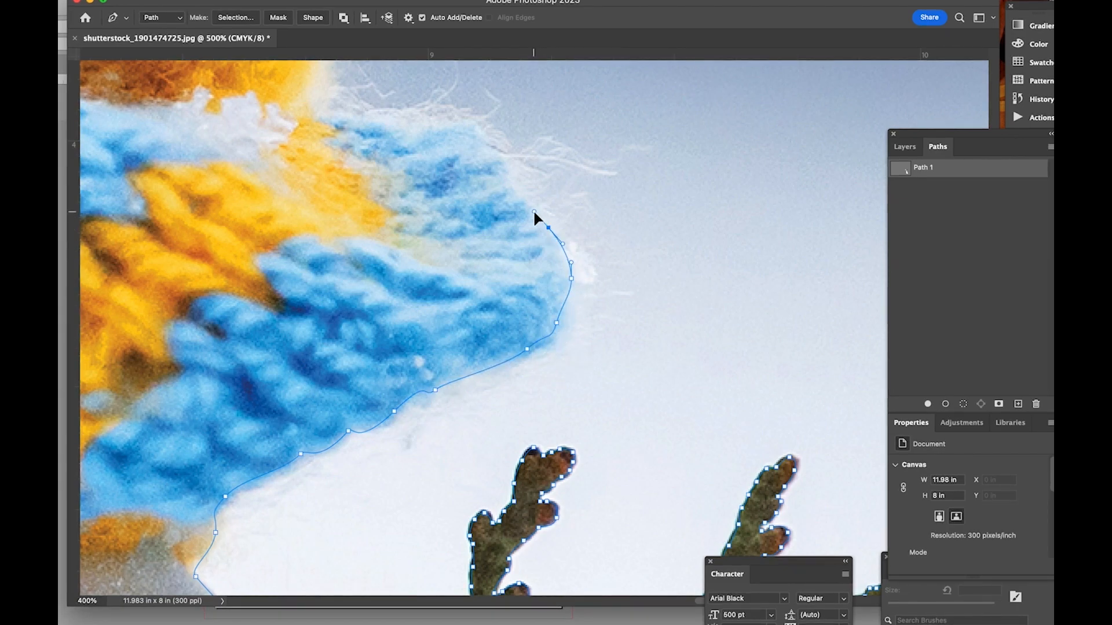
click(498, 165)
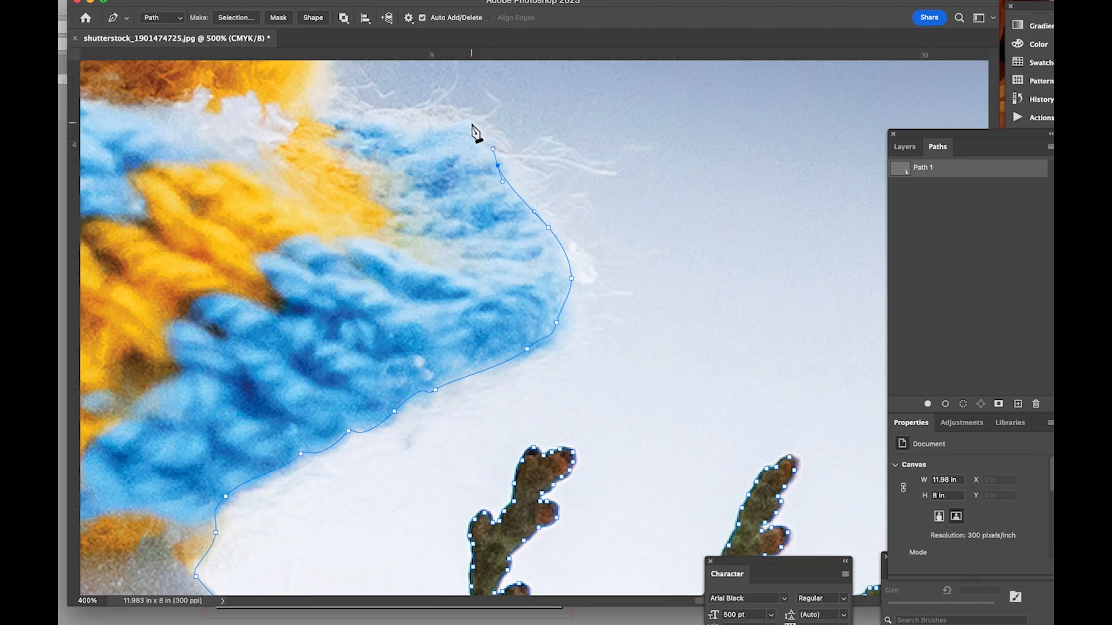
drag(462, 121, 440, 114)
drag(358, 111, 294, 92)
click(307, 102)
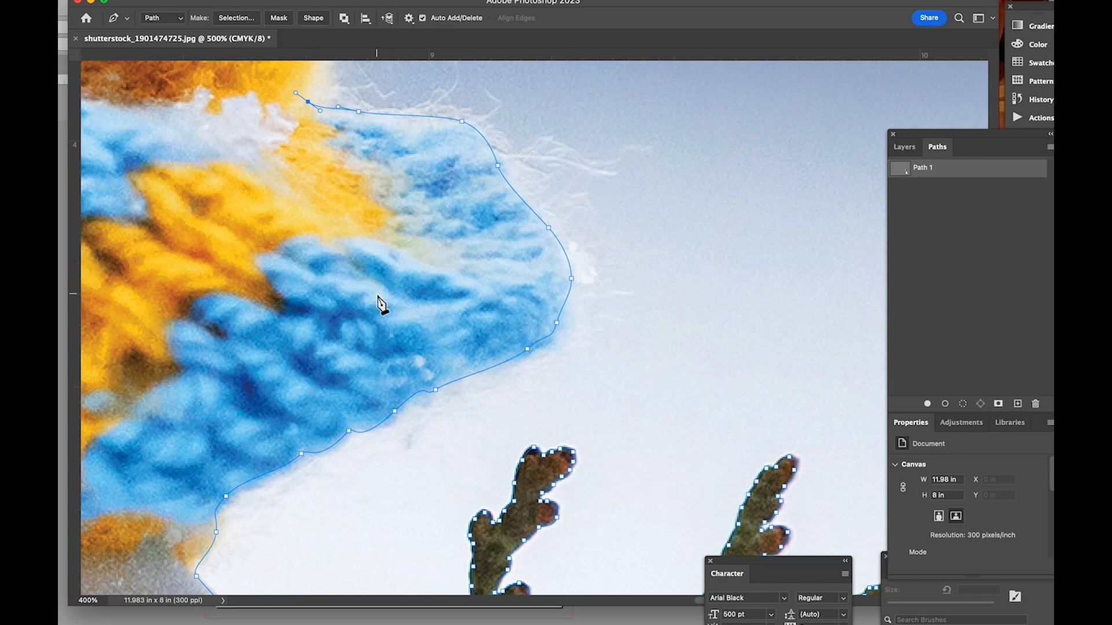
- Trace the fuzzy yellow edge above the scarf, around its bulge and up toward the blue and orange knit tufts
scroll(379, 304, up, 5)
scroll(379, 304, up, 2)
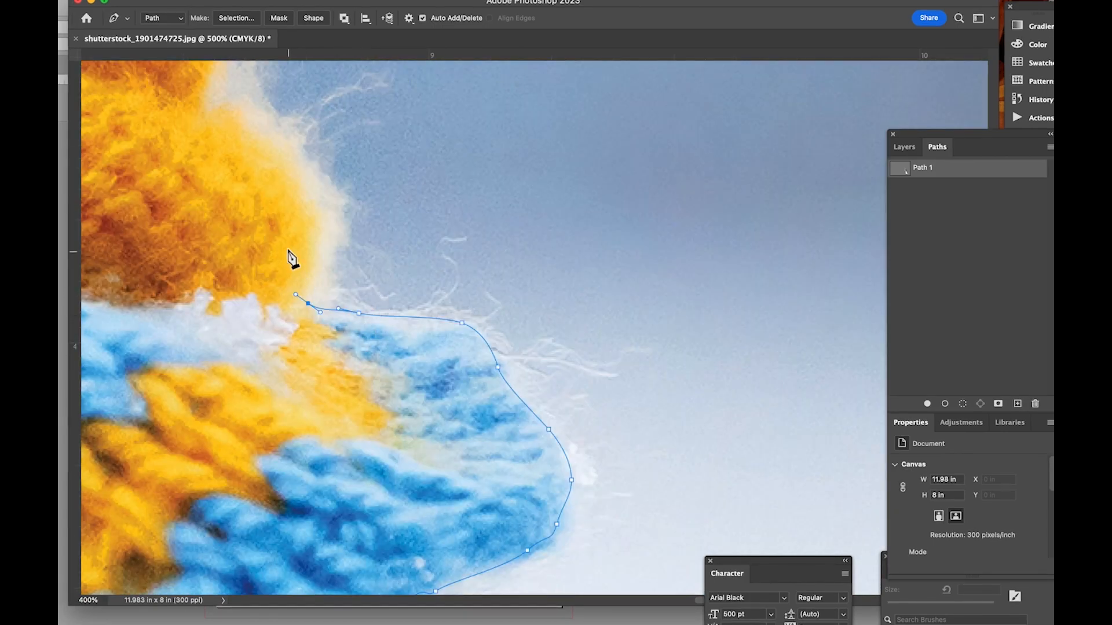
drag(316, 238, 316, 193)
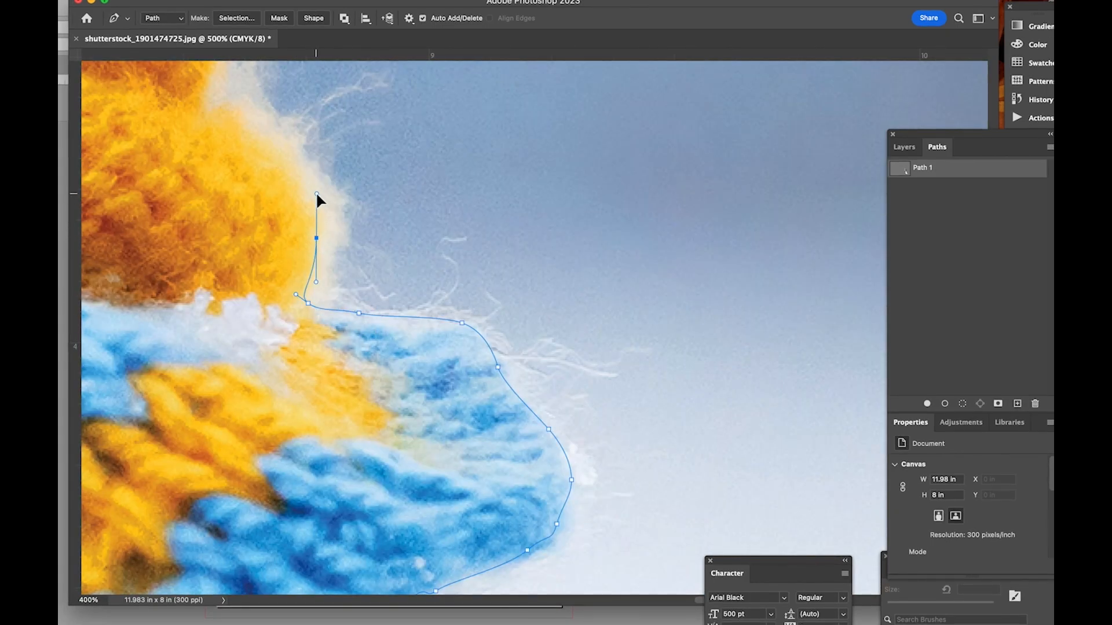
drag(259, 140, 235, 116)
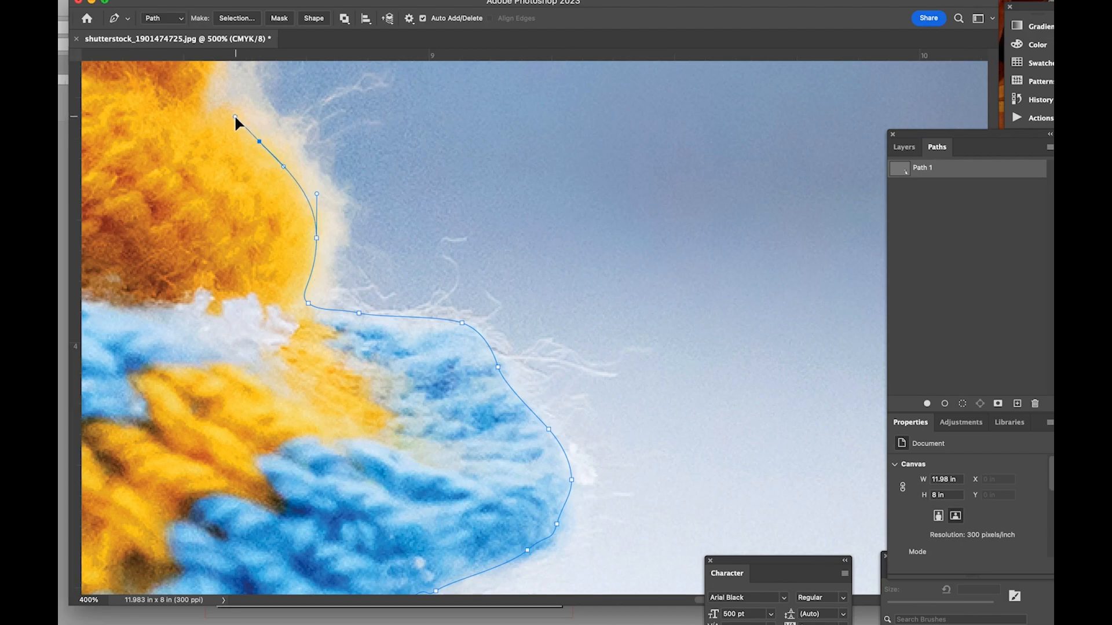
click(202, 106)
scroll(205, 174, up, 5)
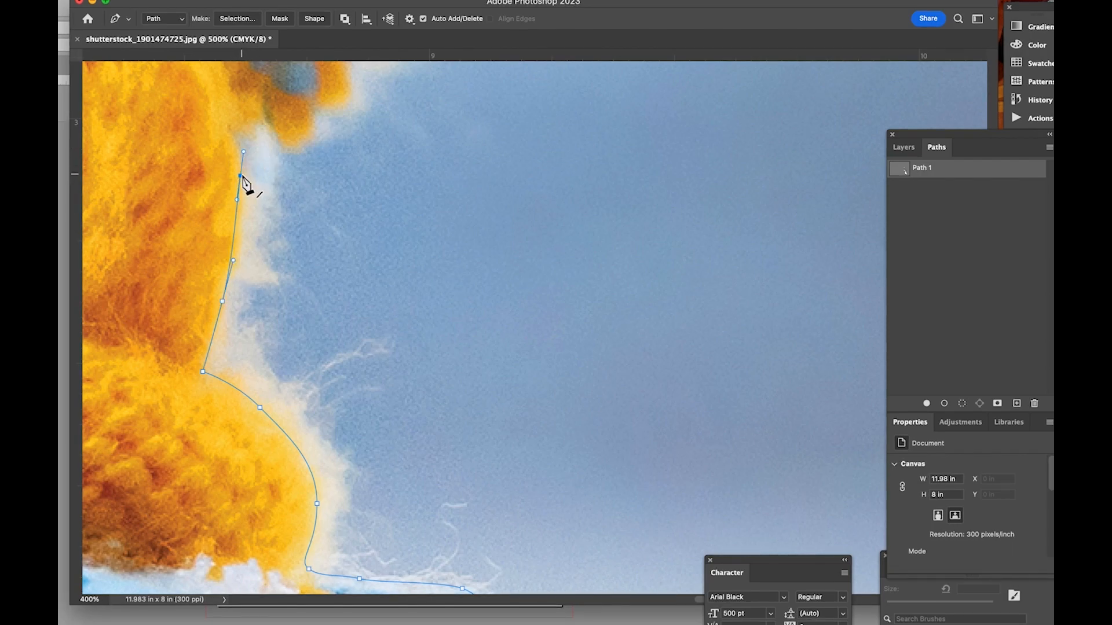
scroll(244, 179, up, 5)
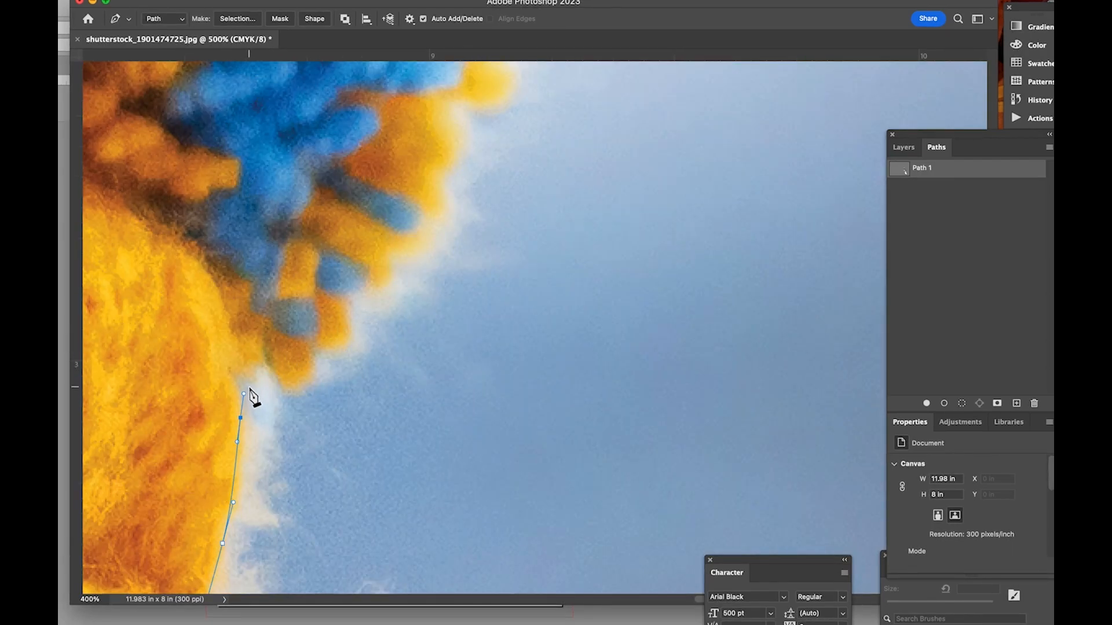
- Outline the lowest orange and blue knit tufts, following each scalloped edge up and to the right
click(242, 377)
drag(270, 366, 304, 382)
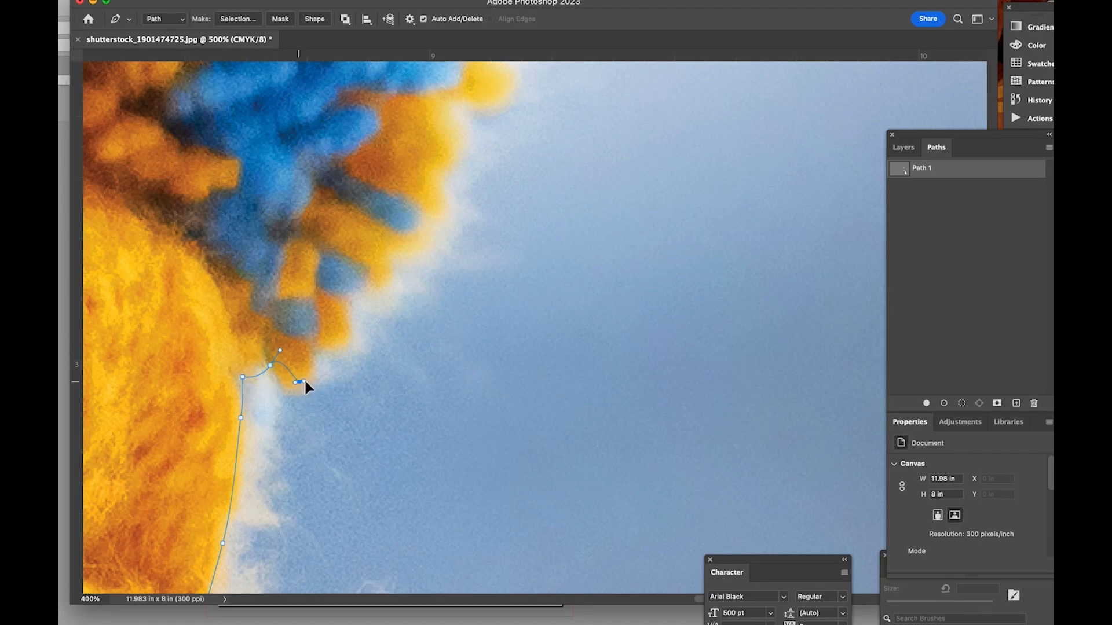
click(314, 347)
click(347, 293)
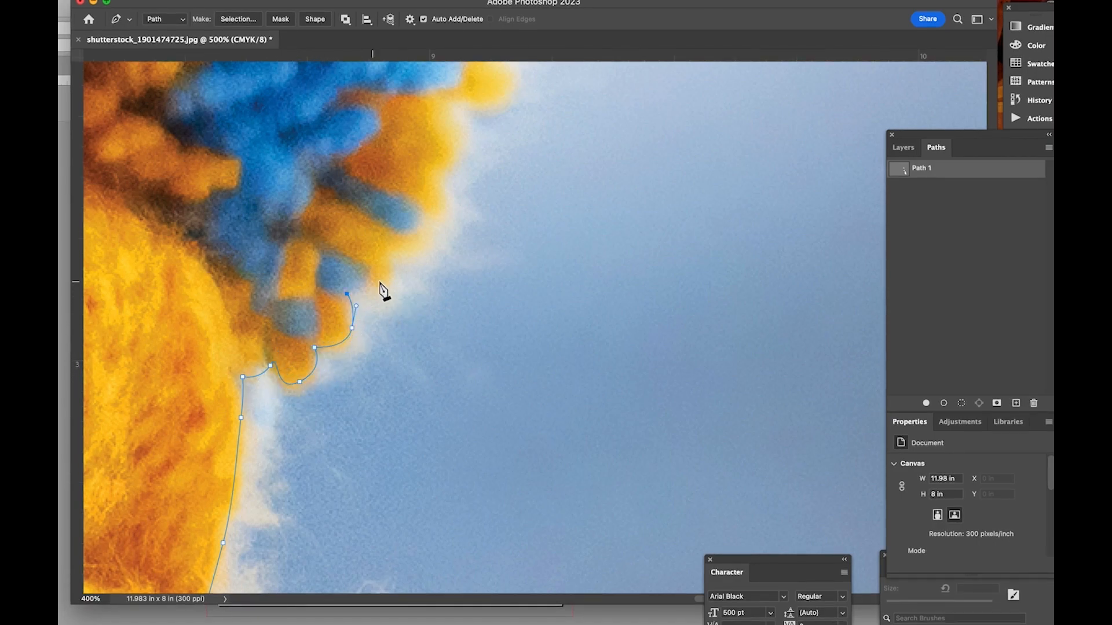
drag(372, 282, 430, 228)
scroll(441, 234, up, 5)
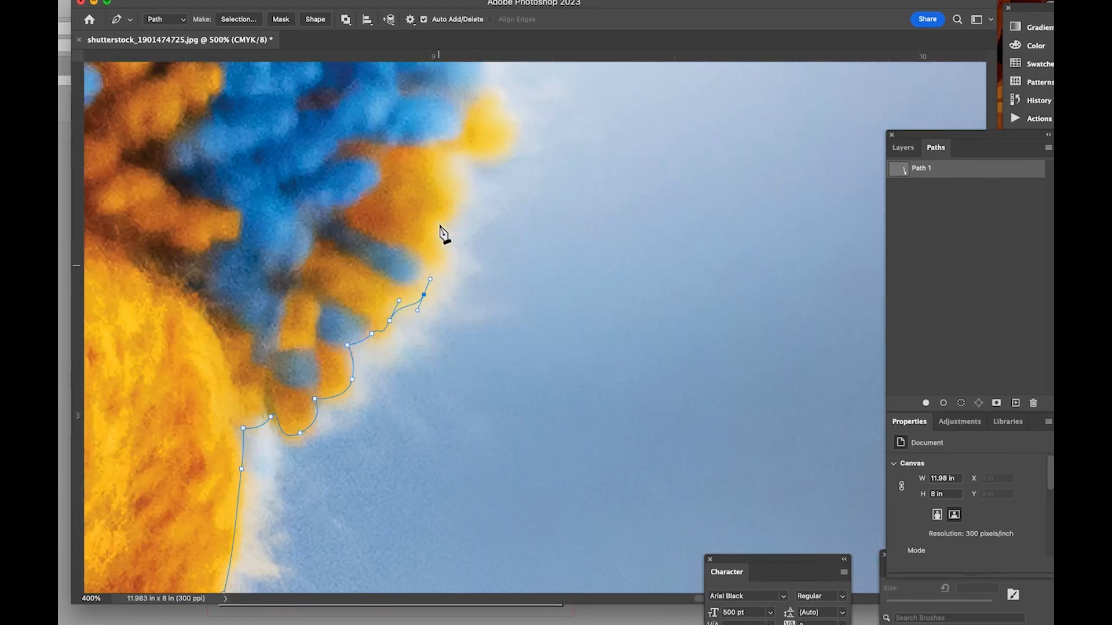
- Continue up the knit's outer edge, outlining the large orange tuft and the two protruding yellow tufts above it
drag(437, 398, 435, 352)
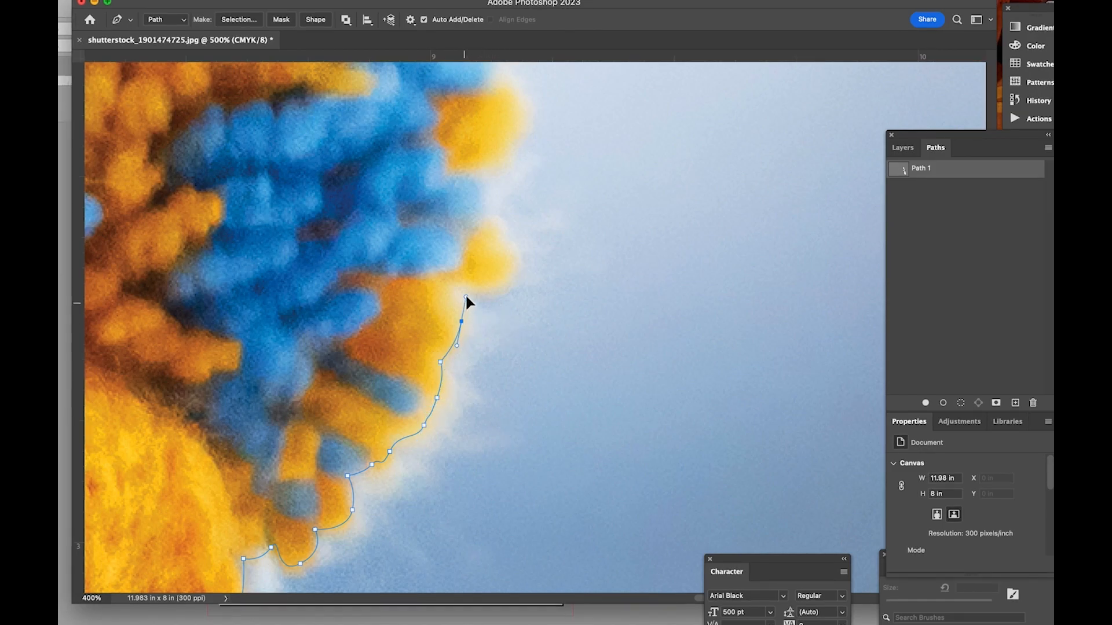
click(454, 282)
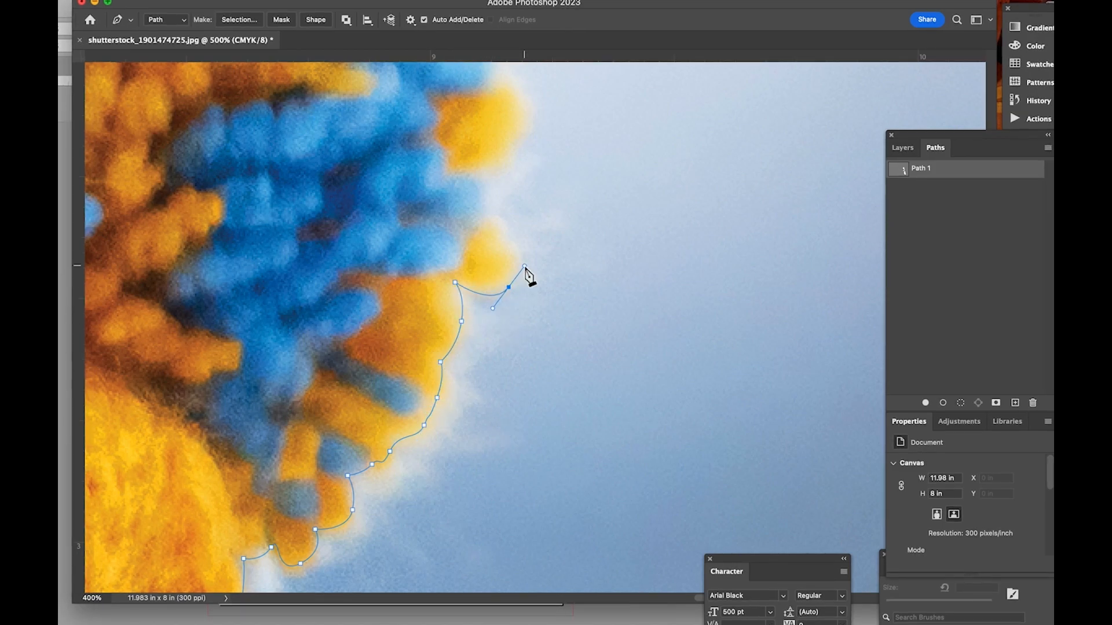
click(481, 214)
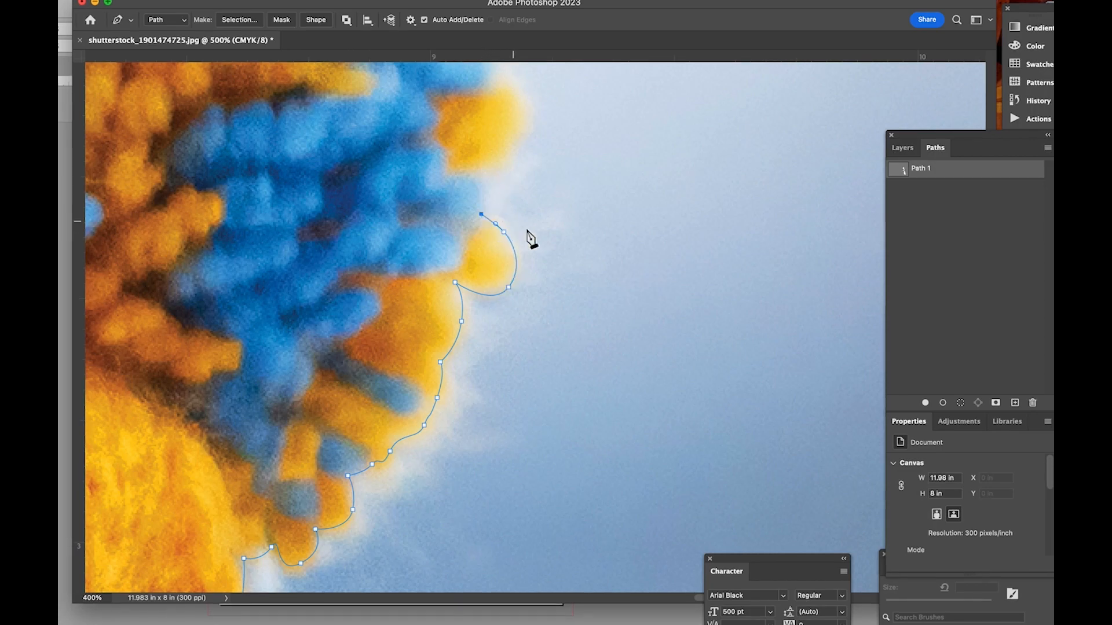
click(479, 178)
drag(517, 141, 527, 104)
scroll(519, 142, up, 3)
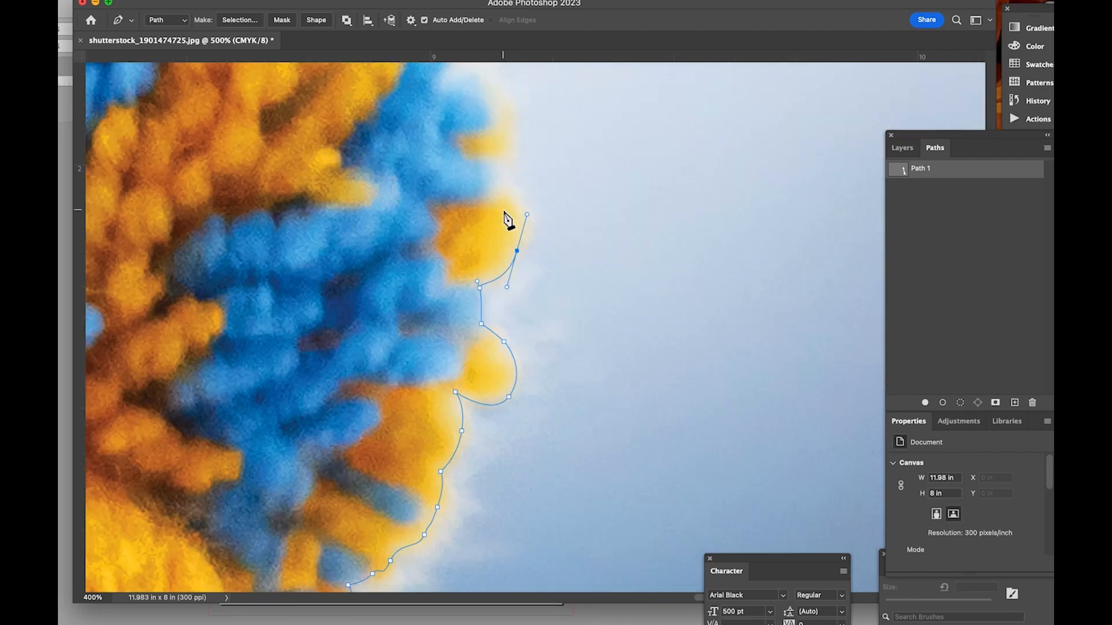
click(493, 189)
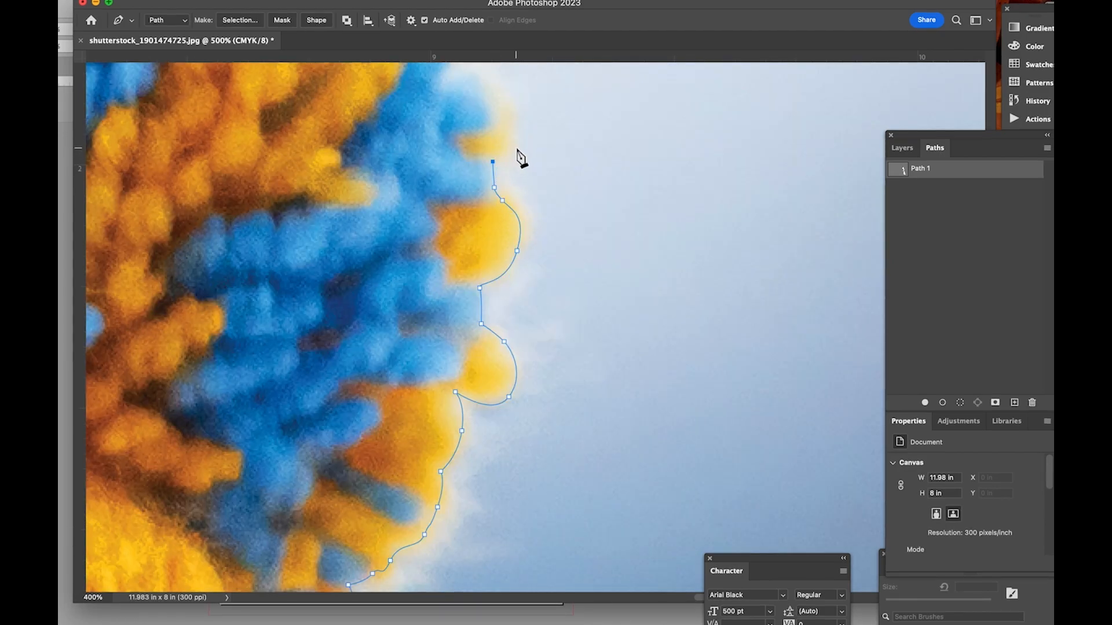
- Continue the path up the pompom's outer edge, around the blue-and-yellow tuft, the small yellow tuft and the blue bump above it
scroll(512, 149, up, 3)
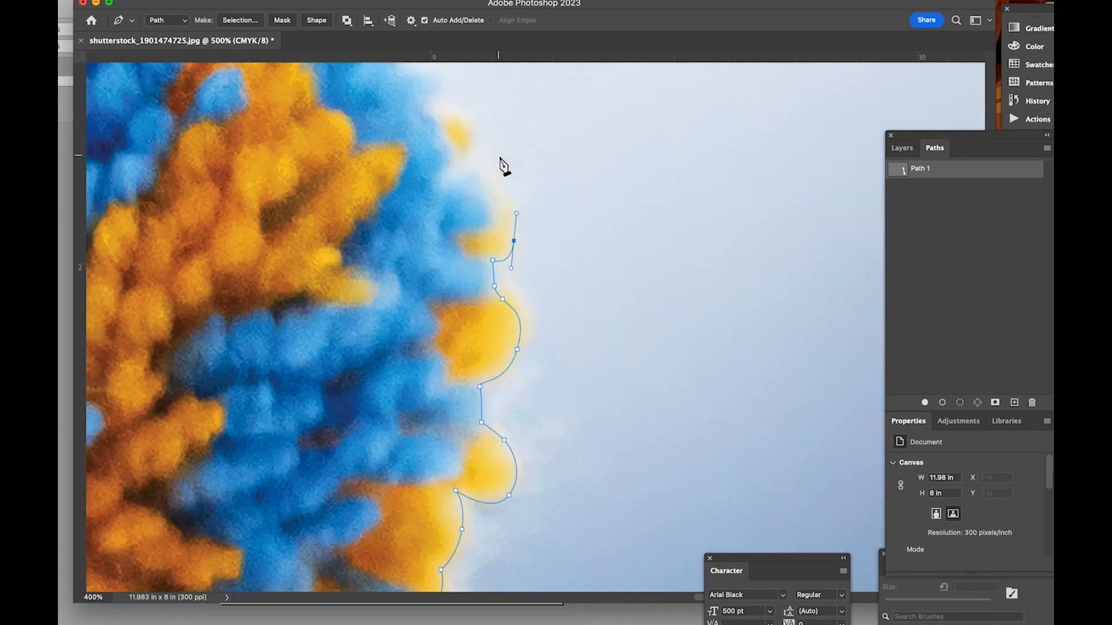
click(492, 200)
click(463, 171)
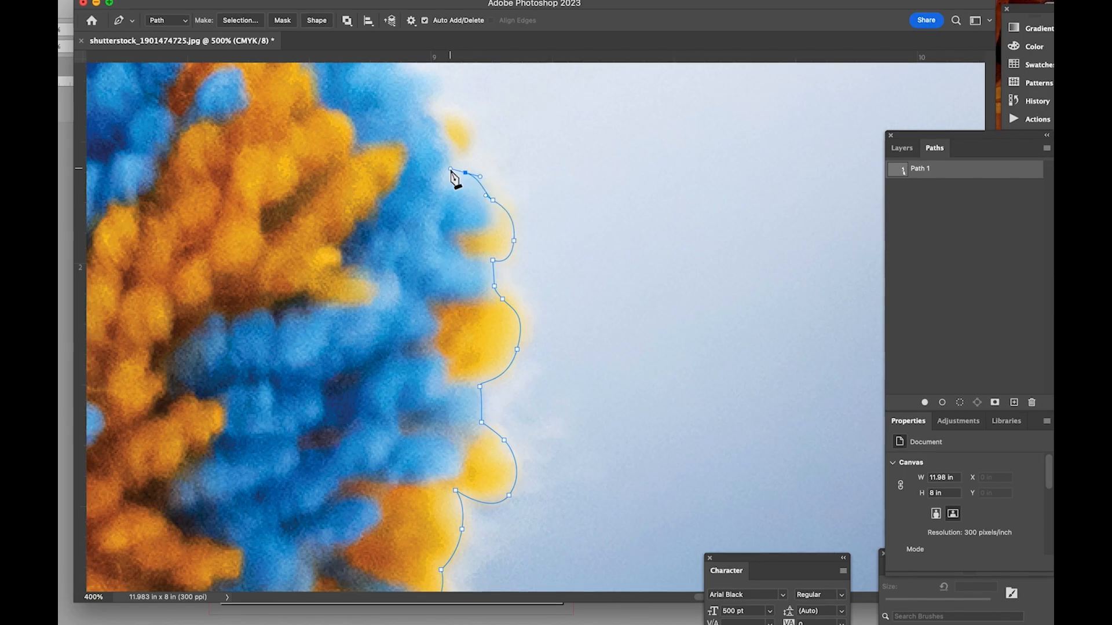
click(451, 169)
scroll(466, 265, up, 3)
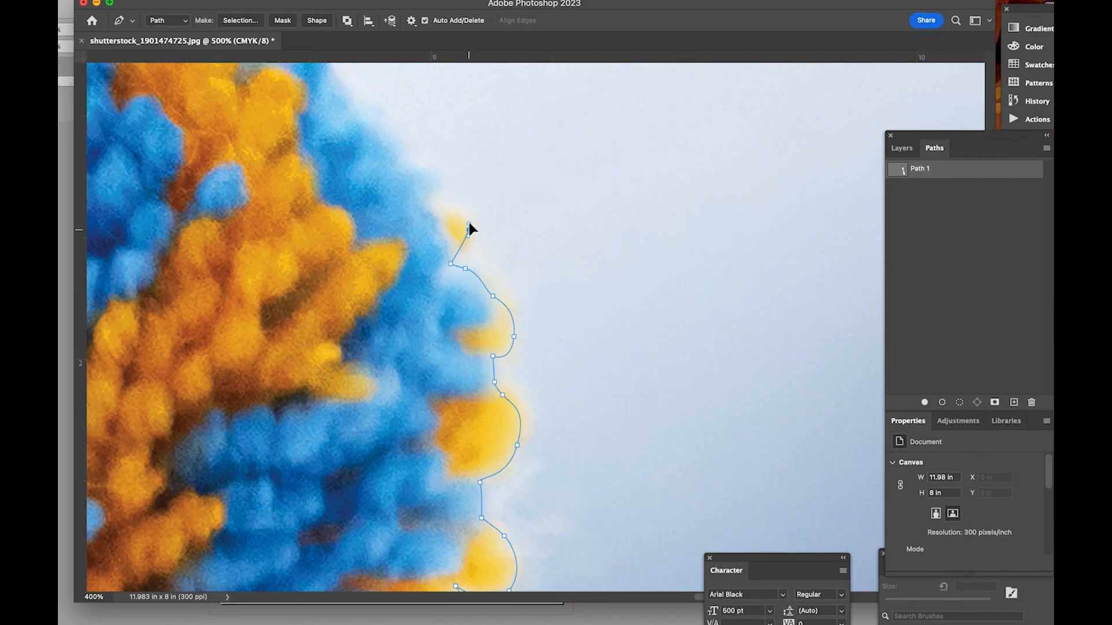
click(426, 204)
click(426, 166)
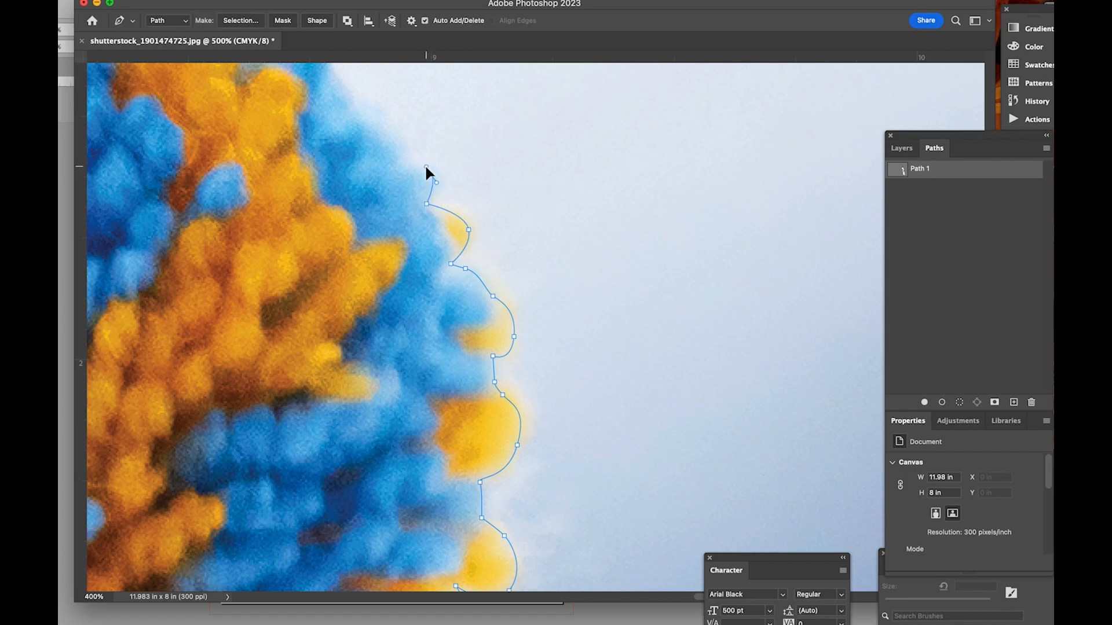
click(400, 166)
- Outline the scalloped blue tufts on the pompom's upper right shoulder, ending at the junction with the orange yarn
scroll(434, 205, up, 4)
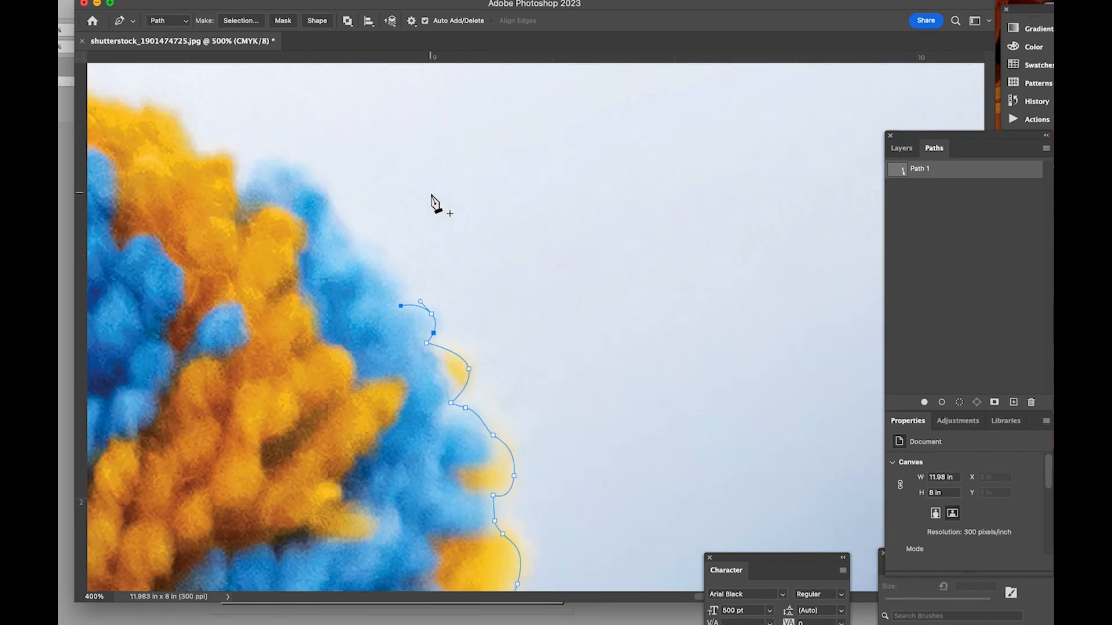
click(380, 276)
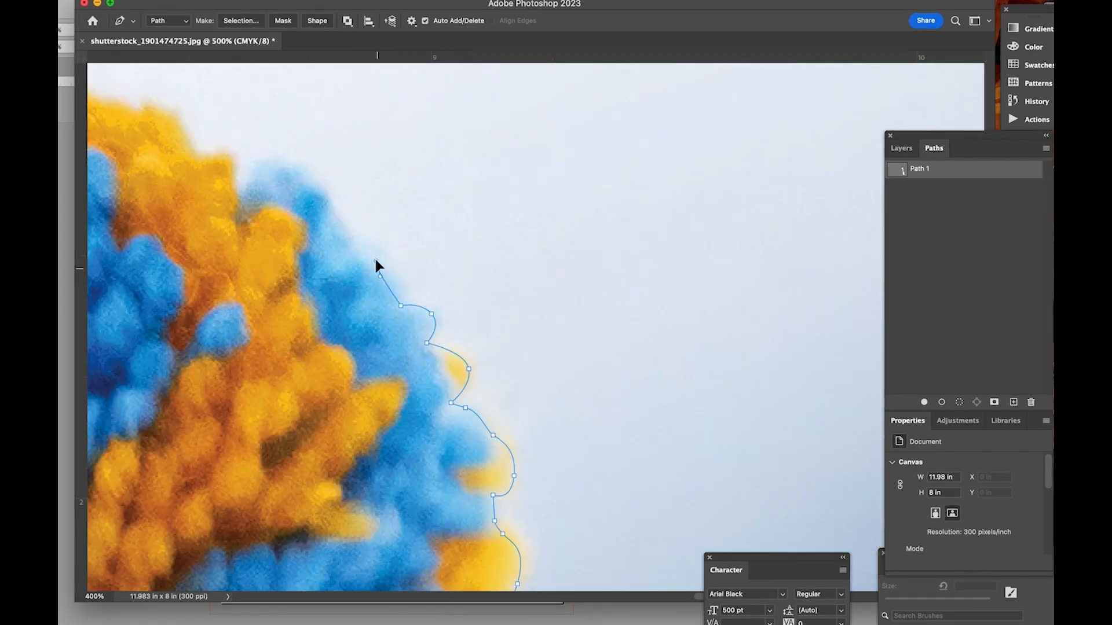
click(342, 254)
drag(331, 220, 256, 173)
click(297, 189)
click(255, 183)
click(231, 191)
scroll(227, 264, up, 1)
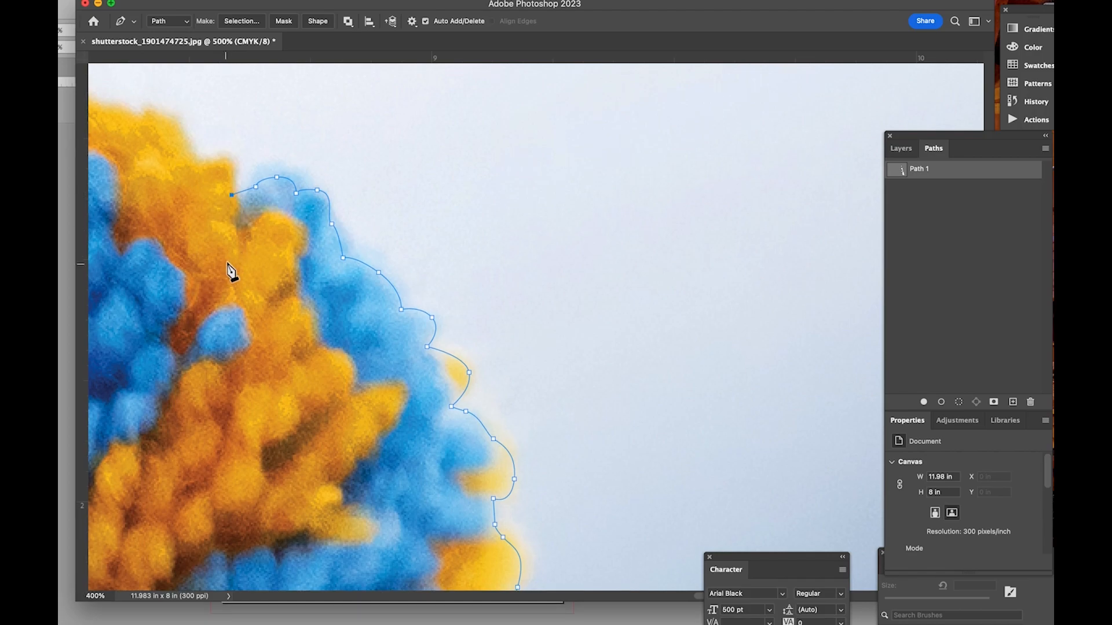
- Resume the path from its last anchor and trace the orange tufts up the pompom's top right edge
key(space)
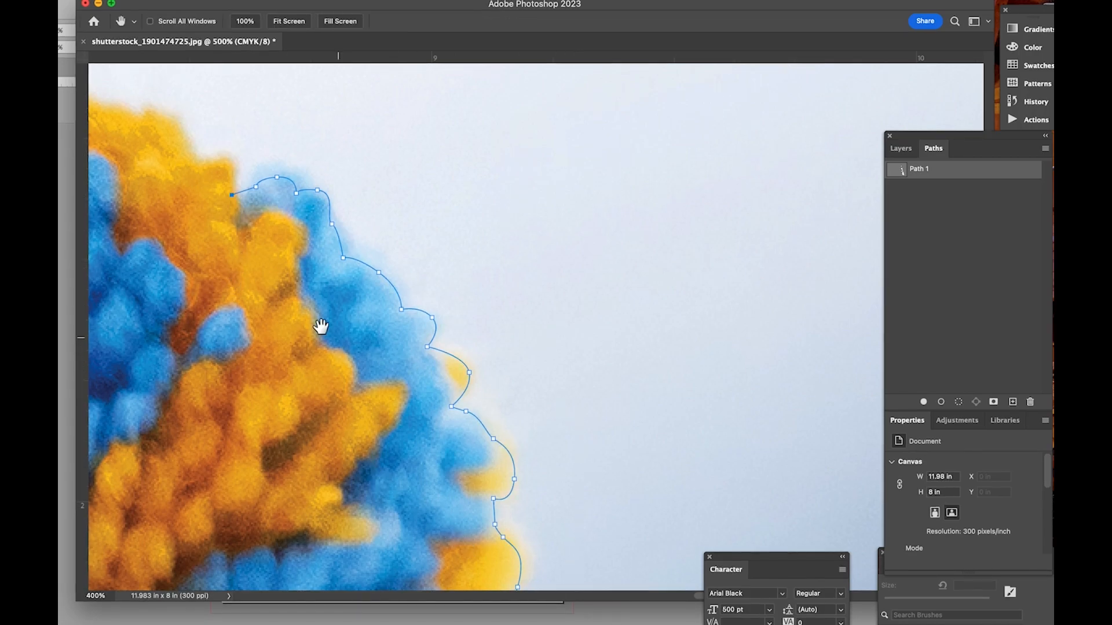
drag(318, 323, 722, 429)
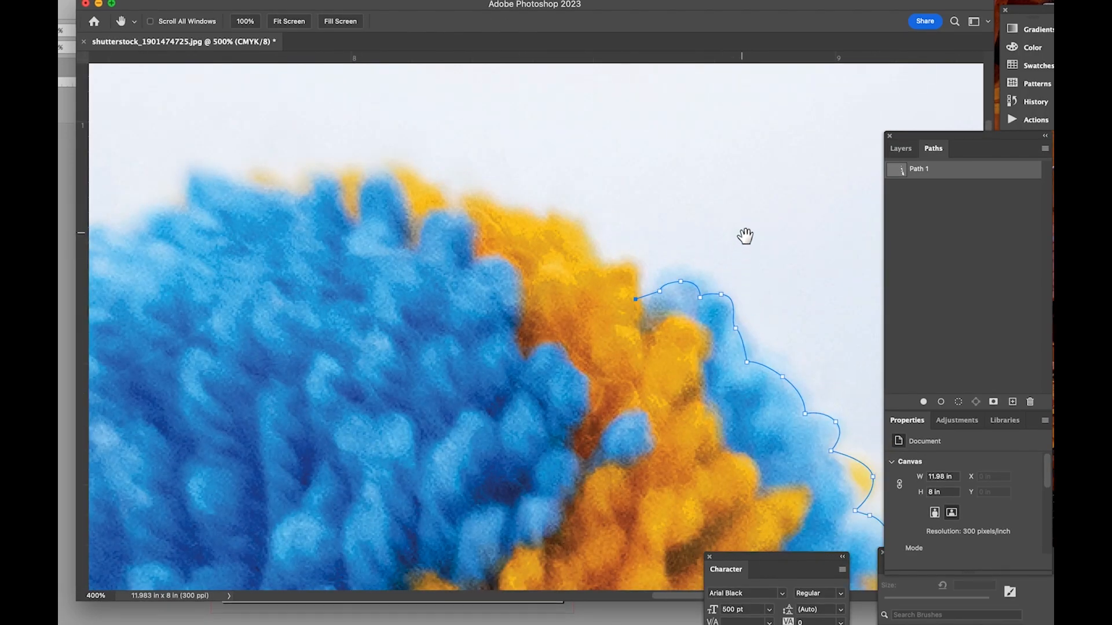
key(a)
key(p)
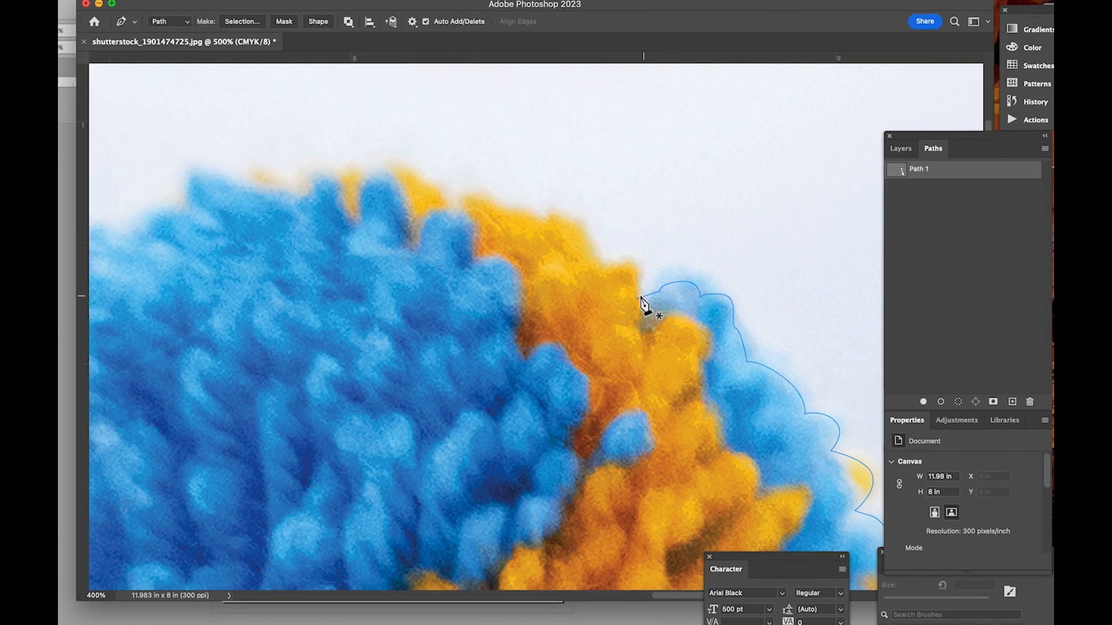
click(626, 265)
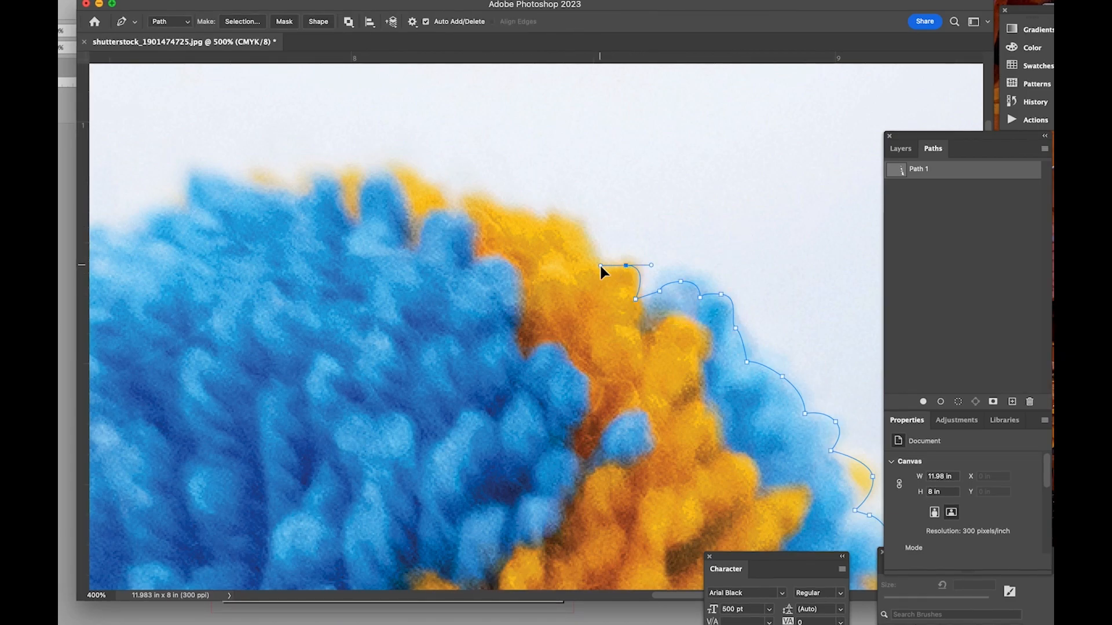
click(600, 265)
click(565, 219)
drag(564, 218, 462, 199)
click(538, 224)
click(503, 212)
click(452, 212)
- Outline the alternating blue and orange tufts along the crest of the pompom
drag(426, 183, 383, 174)
click(360, 183)
click(329, 178)
drag(315, 180, 310, 184)
click(300, 196)
- Trace the blue yarn's scalloped edge from the crest down along the pompom's upper left slope
drag(127, 213, 596, 206)
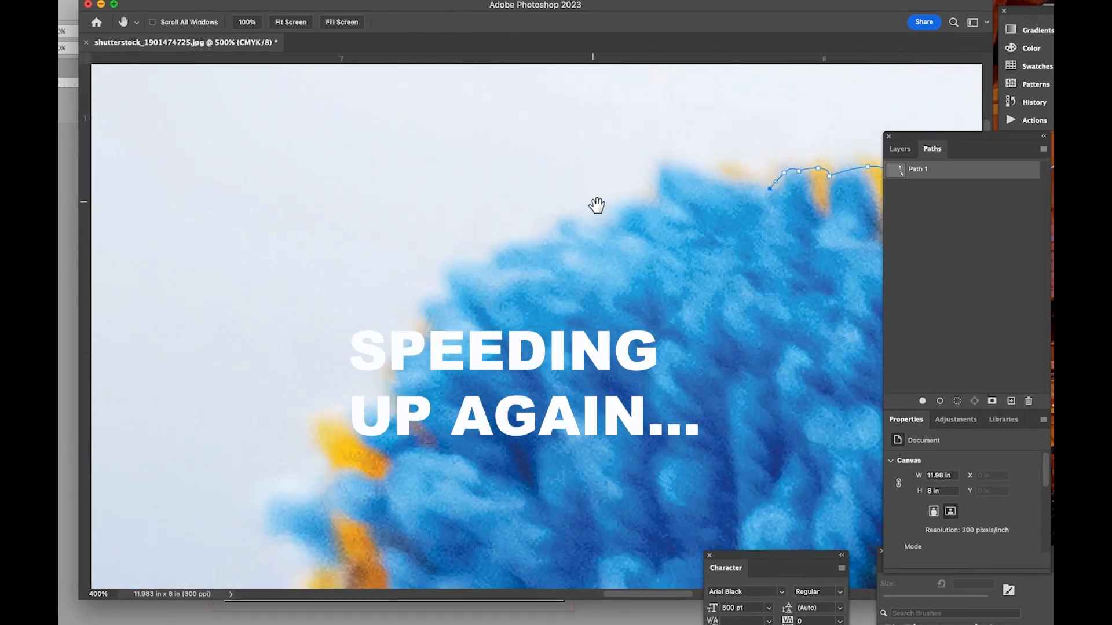
drag(738, 181, 724, 182)
drag(683, 169, 664, 171)
click(657, 197)
click(608, 231)
drag(620, 213, 561, 218)
click(556, 232)
drag(526, 250, 493, 252)
click(483, 262)
- Continue down the pompom's left edge, outlining the blue tufts, the yellow tuft and the protruding blue tuft below it
drag(405, 346, 400, 355)
click(396, 398)
drag(396, 377, 322, 430)
click(350, 421)
drag(326, 454, 330, 462)
click(336, 476)
drag(300, 532, 298, 531)
drag(323, 492, 323, 499)
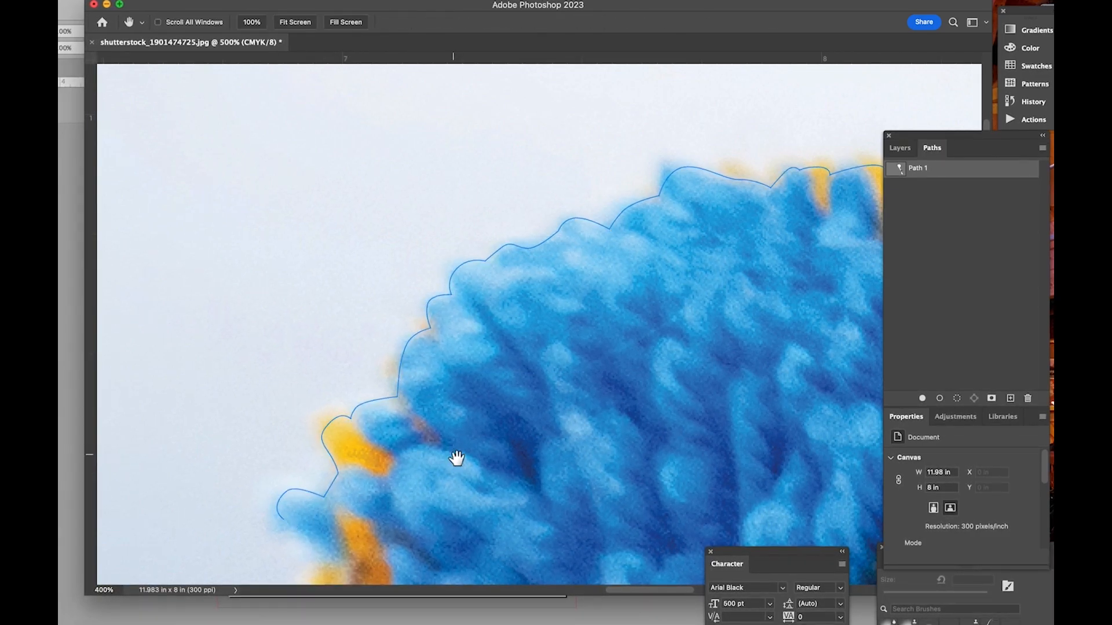
- Trace the pompom's lower left edge past the yellow tufts and pale blue fringe, down to the top of the yellow hat
drag(457, 457, 470, 117)
drag(326, 203, 334, 206)
click(344, 219)
drag(326, 278, 327, 289)
click(332, 306)
click(331, 343)
drag(313, 365, 315, 380)
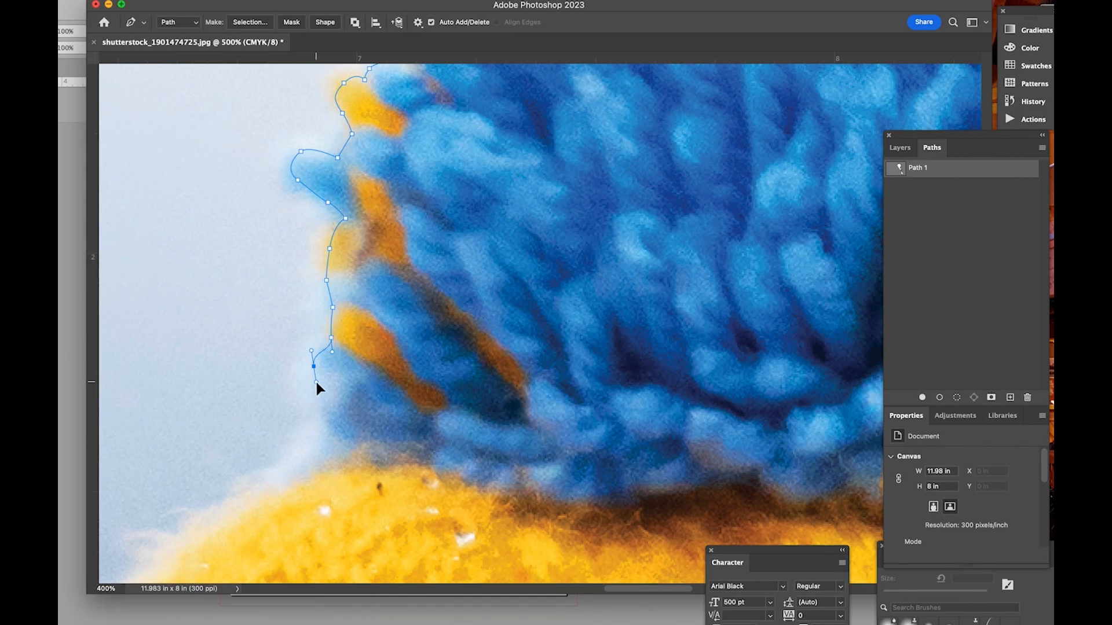
click(324, 401)
click(351, 463)
- Resume the path at the hat's top and trace the yellow hat's left curve down to the brim, inside the fuzz
key(a)
drag(264, 496, 404, 339)
drag(402, 428, 639, 86)
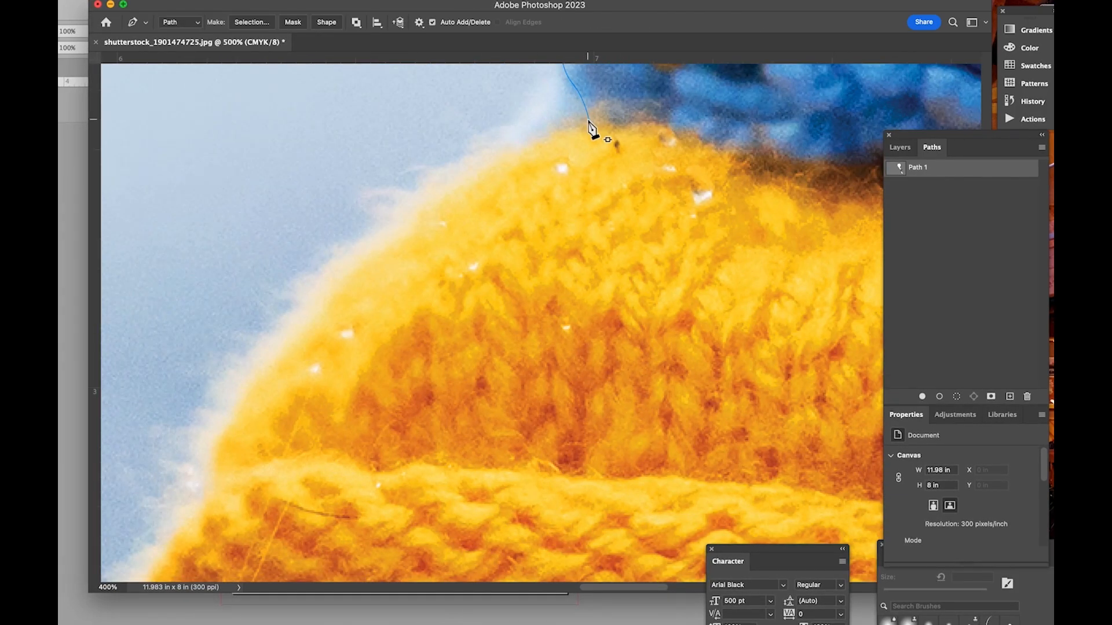
click(590, 121)
drag(446, 181, 414, 195)
drag(348, 273, 322, 293)
drag(249, 381, 240, 407)
drag(222, 472, 221, 479)
- Adjust the direction handle of the upper anchor on the yellow hat's curve so the path follows the knit edge
key(a)
click(447, 181)
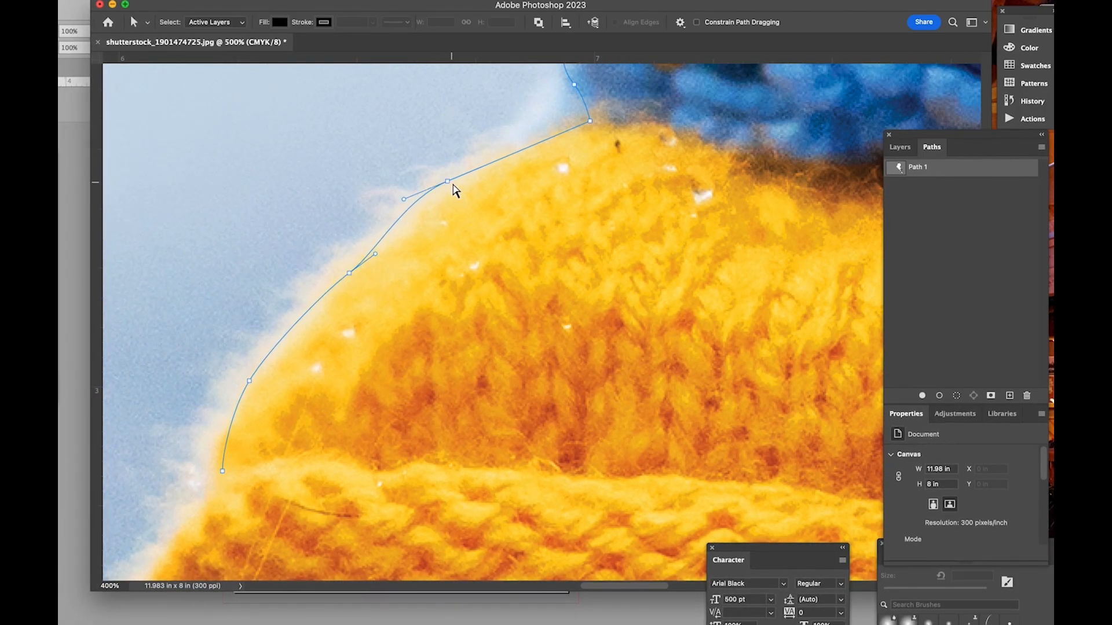
drag(414, 194, 404, 206)
click(502, 240)
- Trace the yellow hat brim's left edge down to where it meets the guinea pig's orange fur
drag(273, 542, 643, 283)
key(p)
click(590, 211)
click(591, 228)
drag(536, 288, 514, 356)
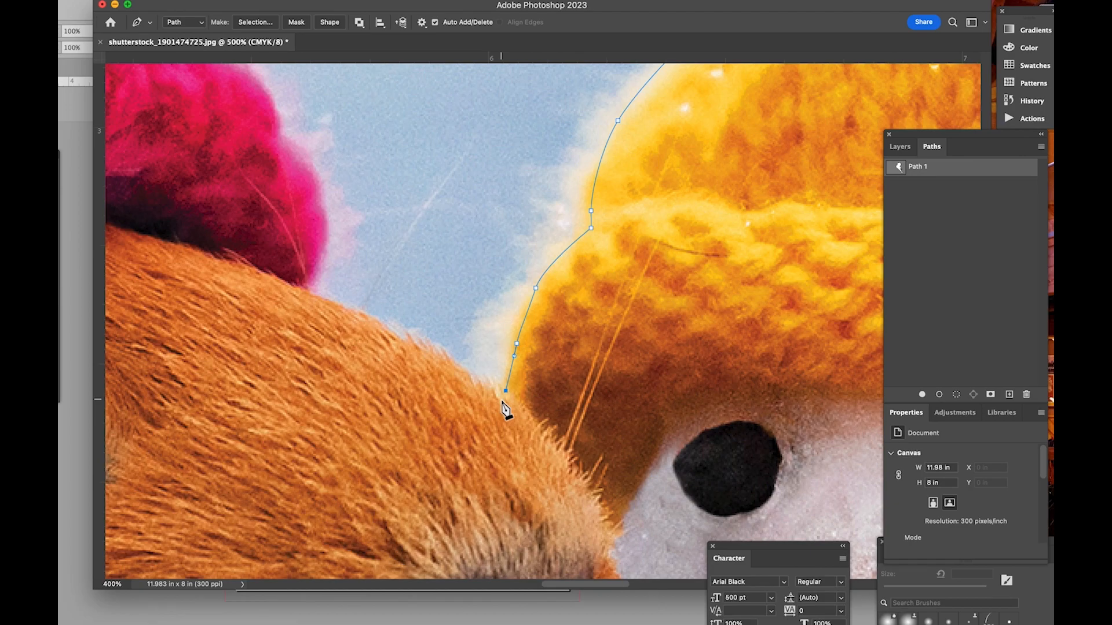
- Trace the top edge of the guinea pig's orange fur up and left from the yellow brim, following the fine tufts
key(z)
click(466, 325)
click(467, 325)
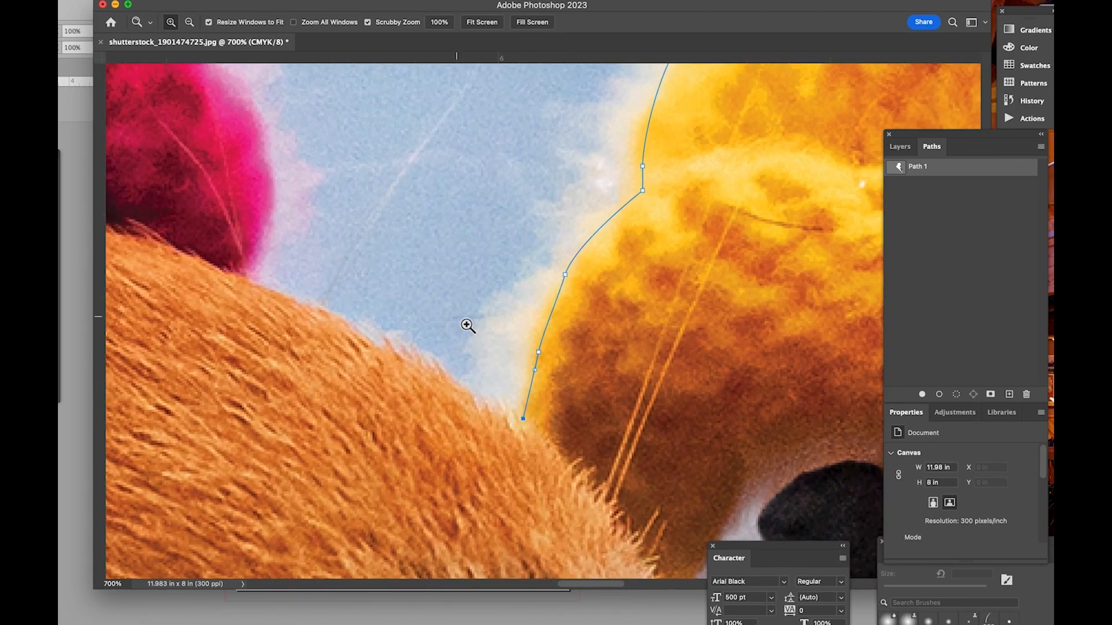
click(466, 325)
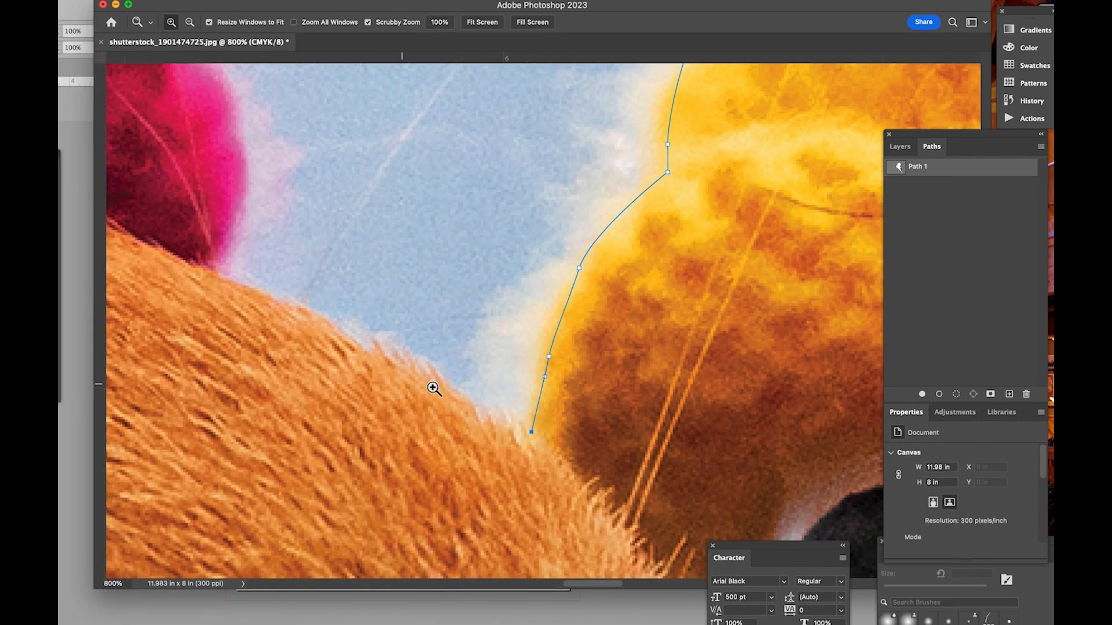
click(475, 362)
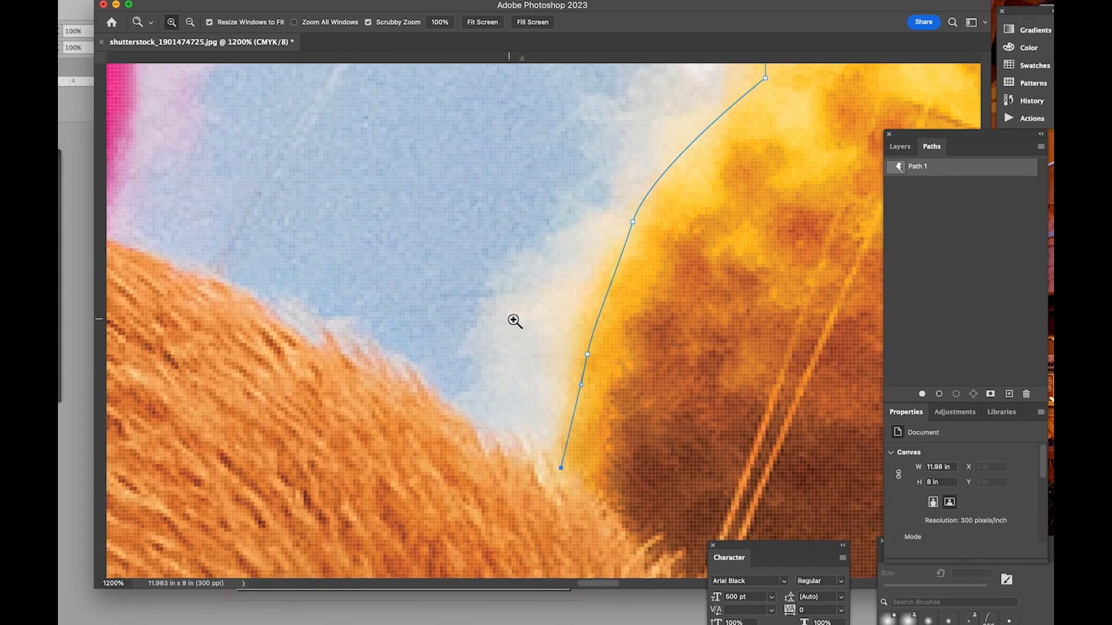
key(p)
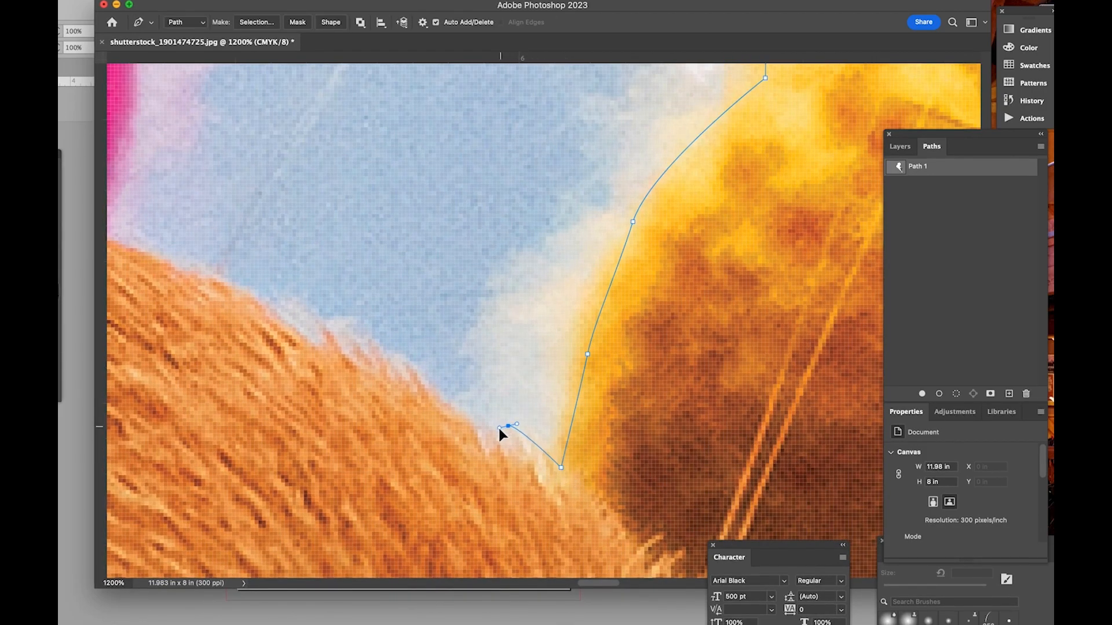
drag(503, 430, 497, 433)
drag(444, 392, 429, 384)
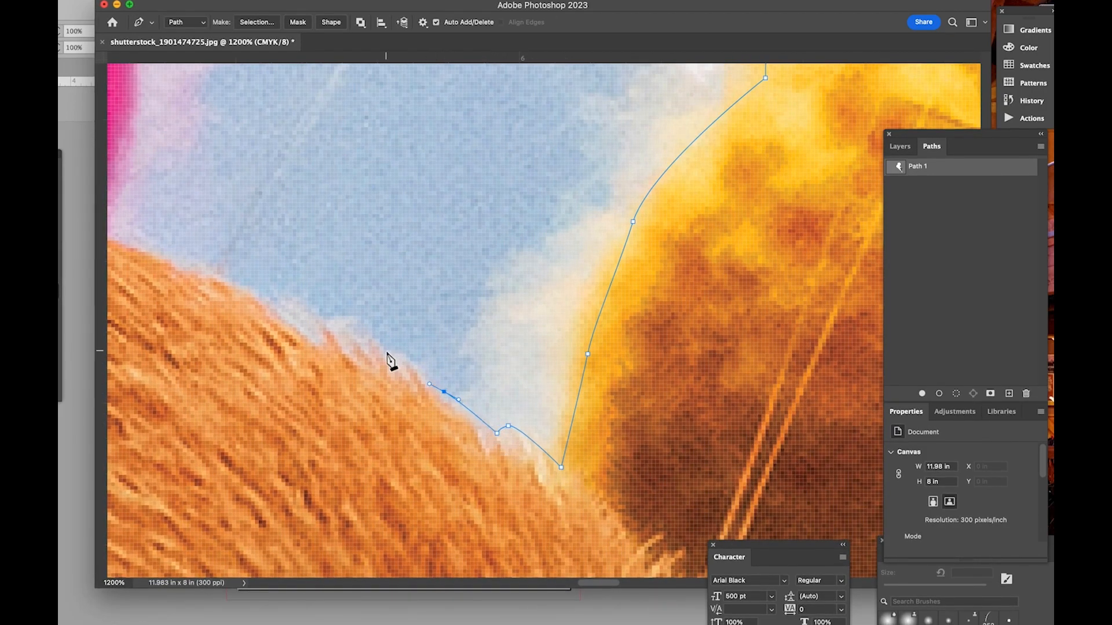
drag(327, 316, 267, 304)
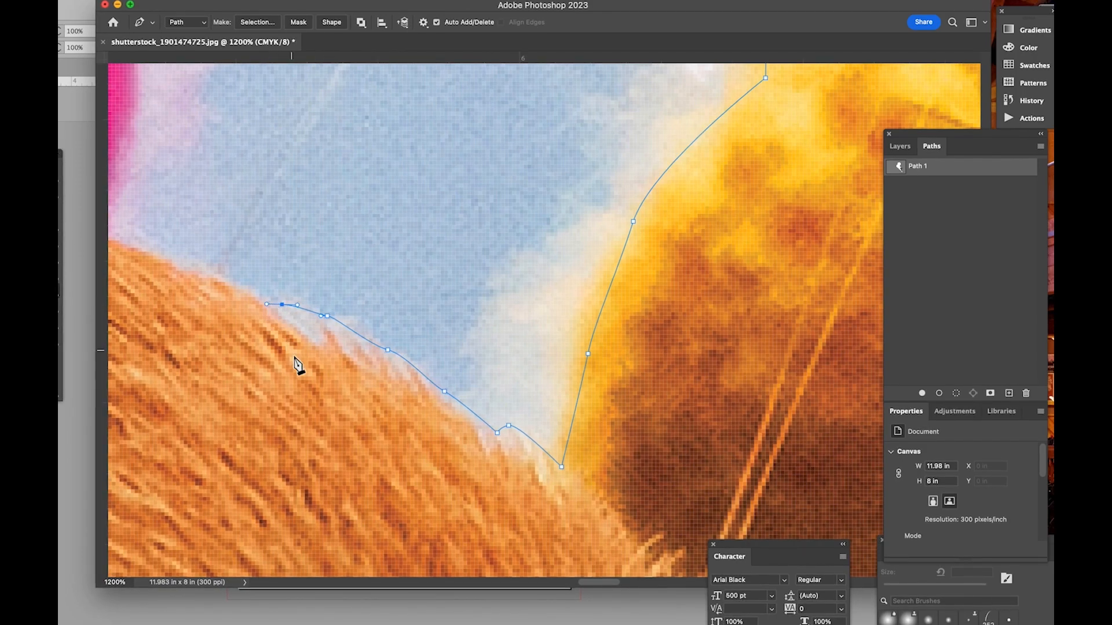
- Continue the path along the orange fur's edge to the corner where it meets the pink hat
key(a)
key(h)
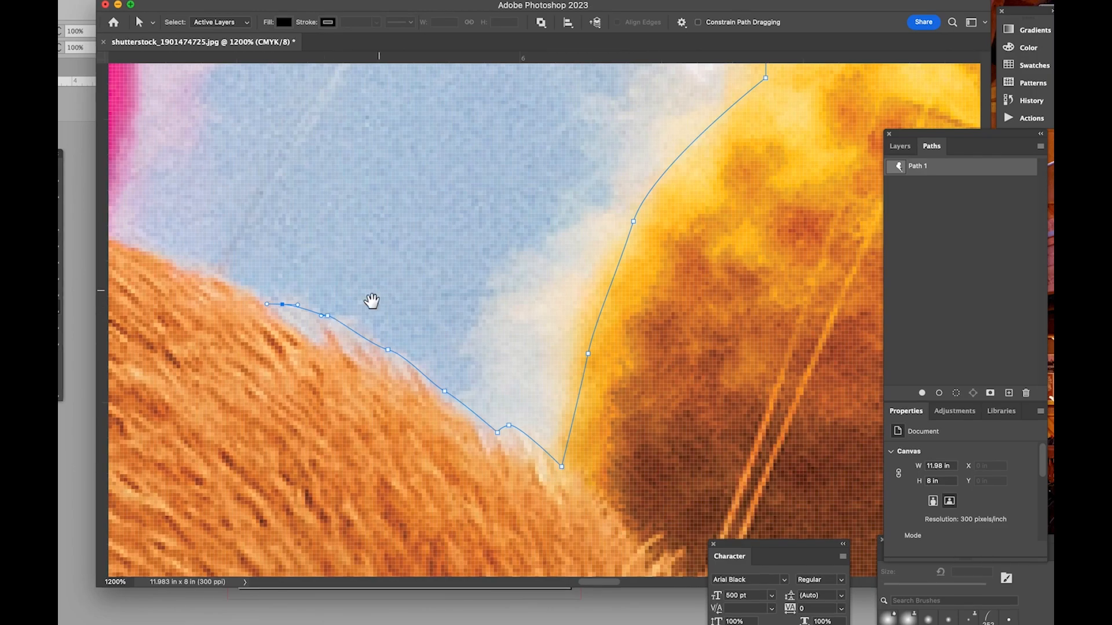
drag(244, 382, 613, 427)
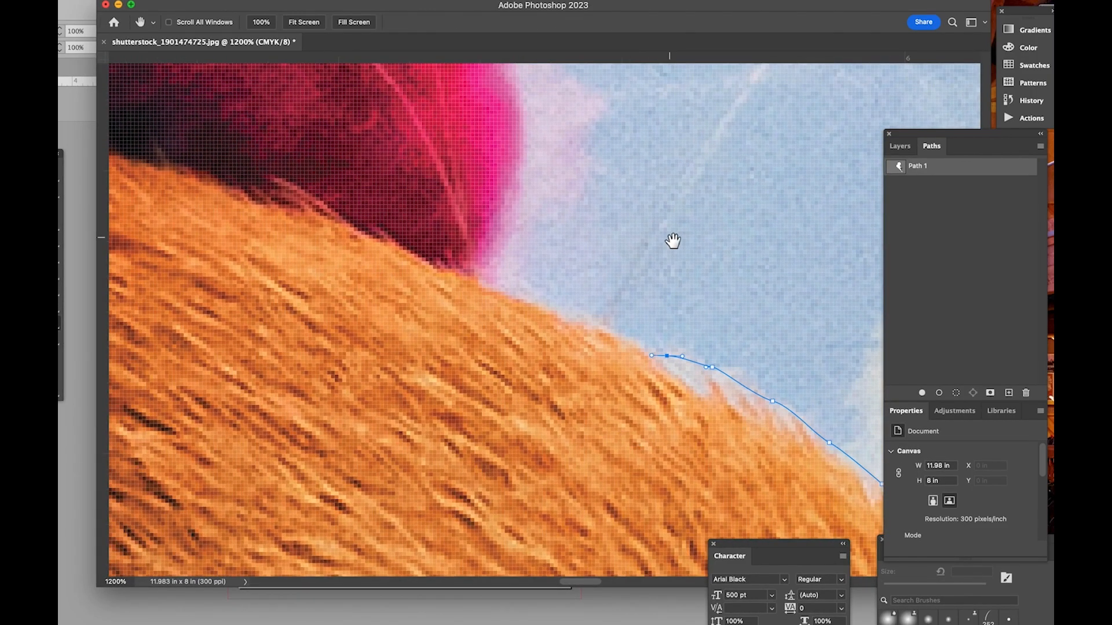
key(p)
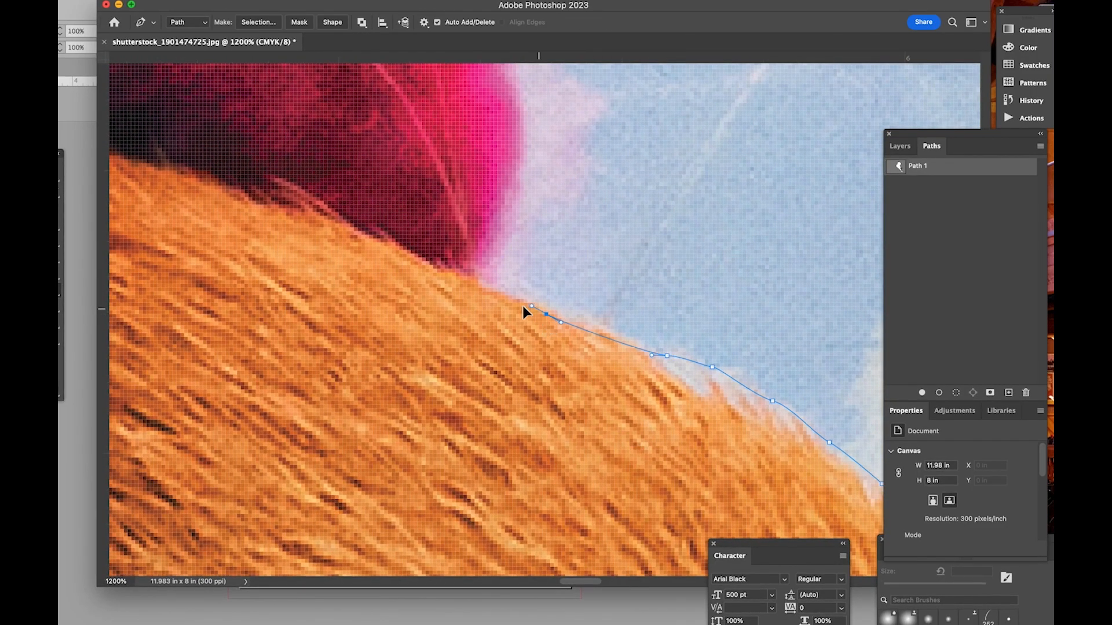
drag(523, 307, 518, 306)
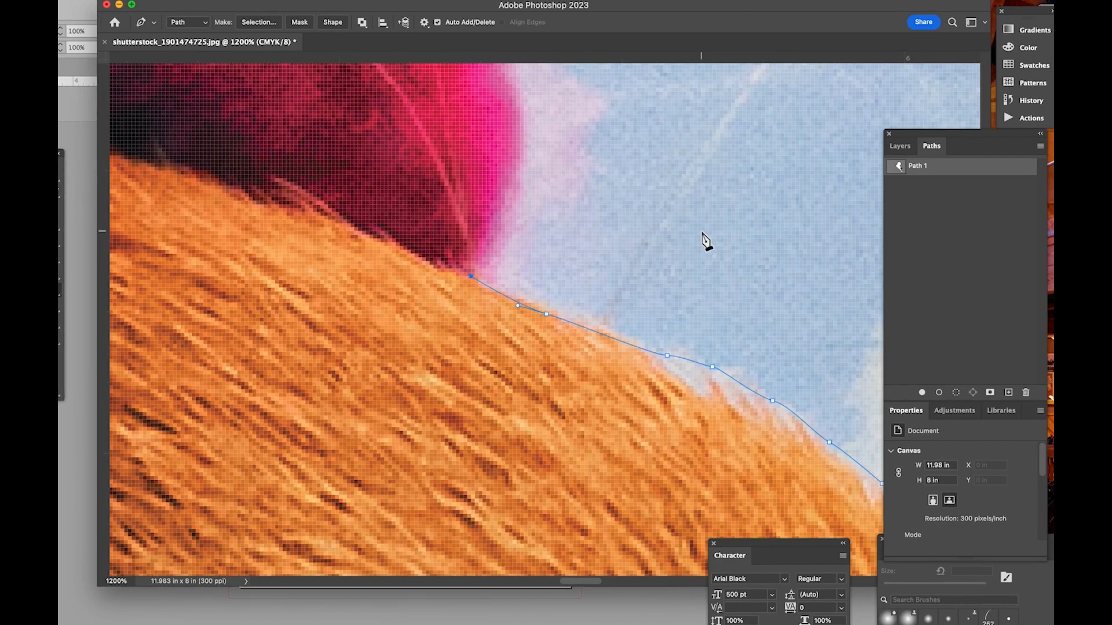
- Trace the pink hat's right edge up from the fur and over its bulges, keeping inside the fuzzy fibres
key(h)
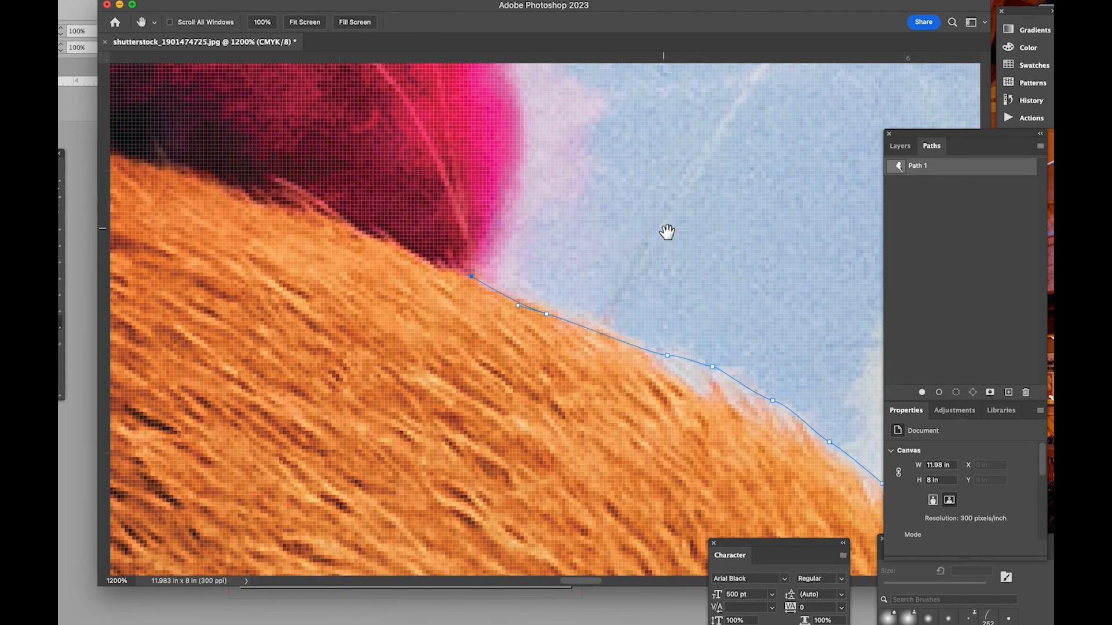
key(z)
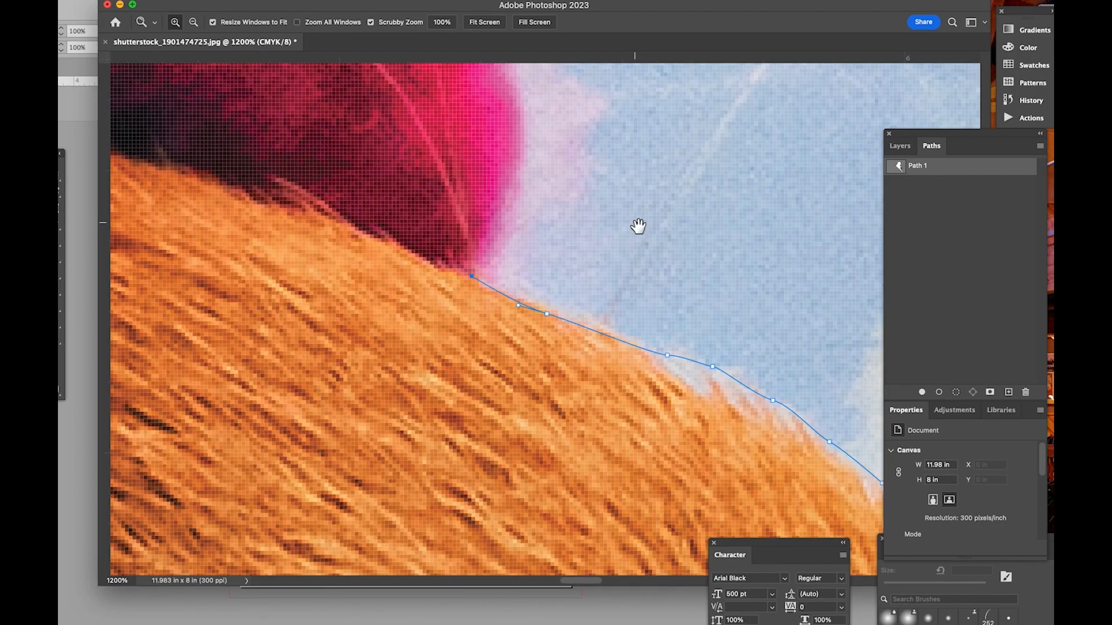
alt+click(635, 221)
alt+click(628, 179)
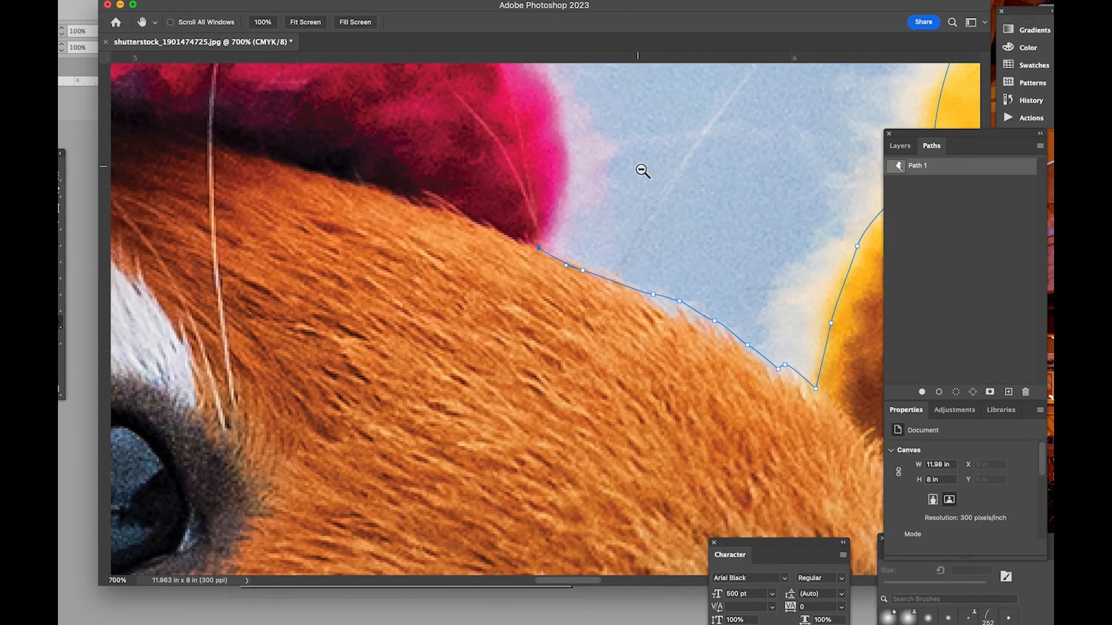
alt+click(648, 159)
drag(658, 124, 589, 377)
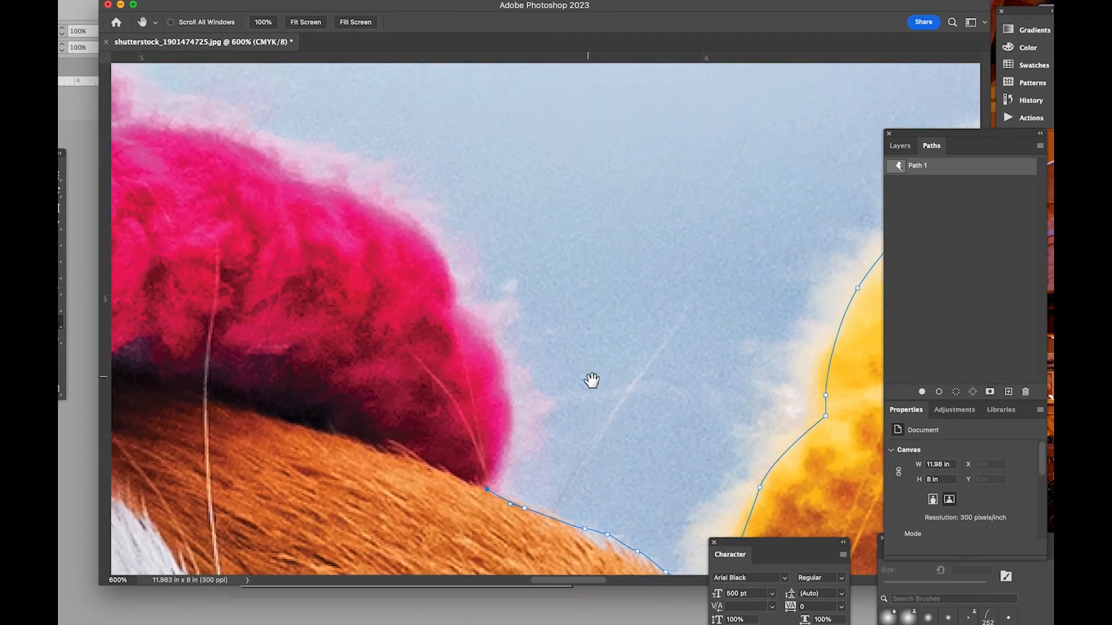
key(p)
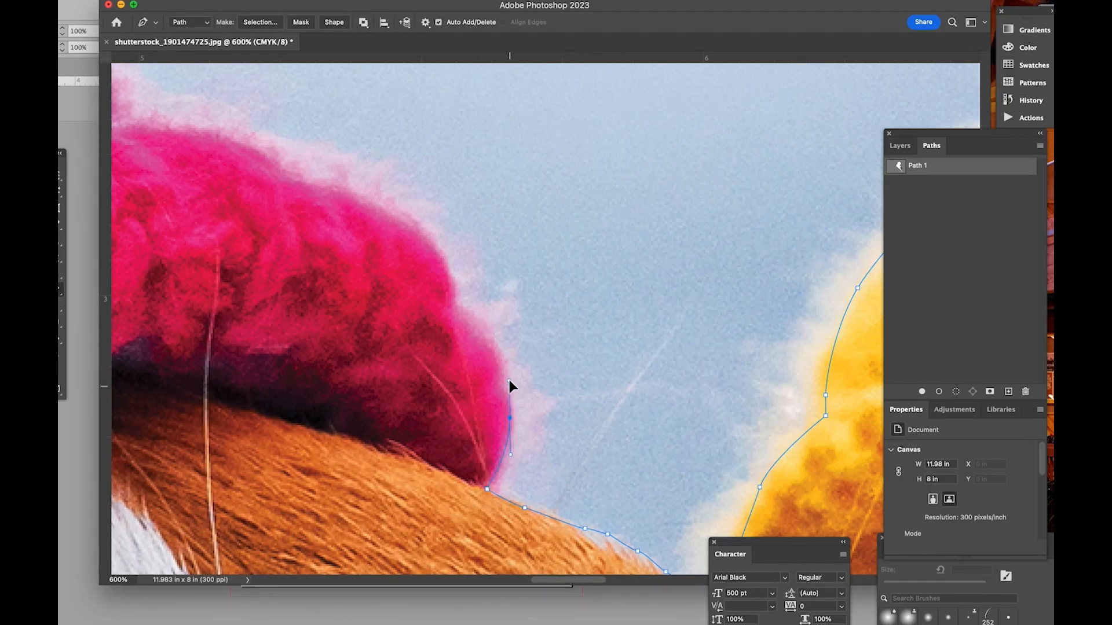
click(453, 307)
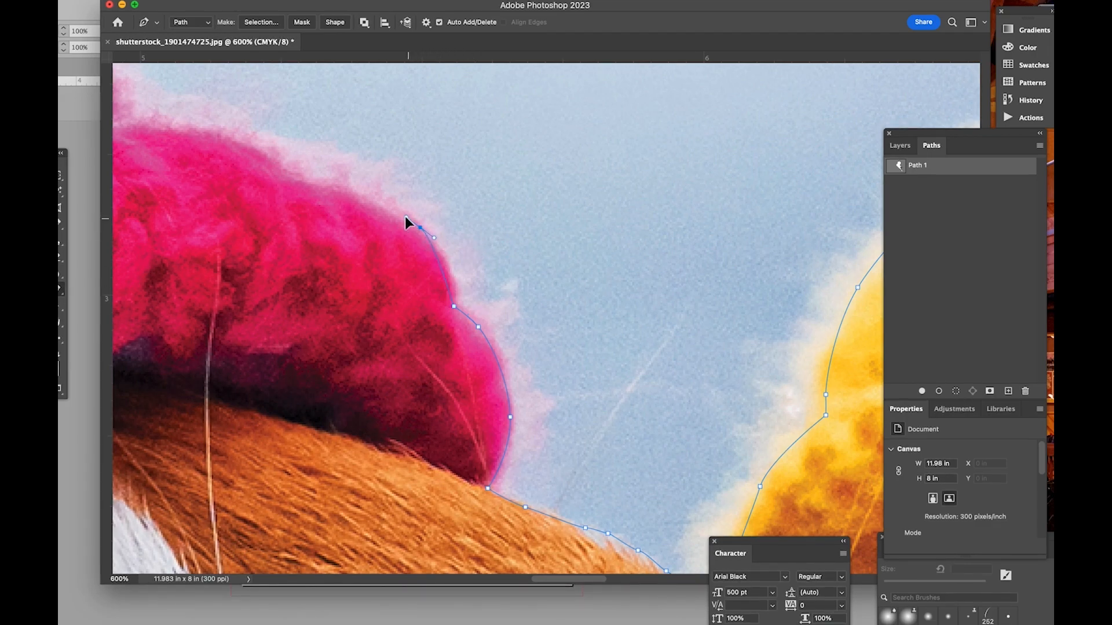
drag(322, 188, 311, 187)
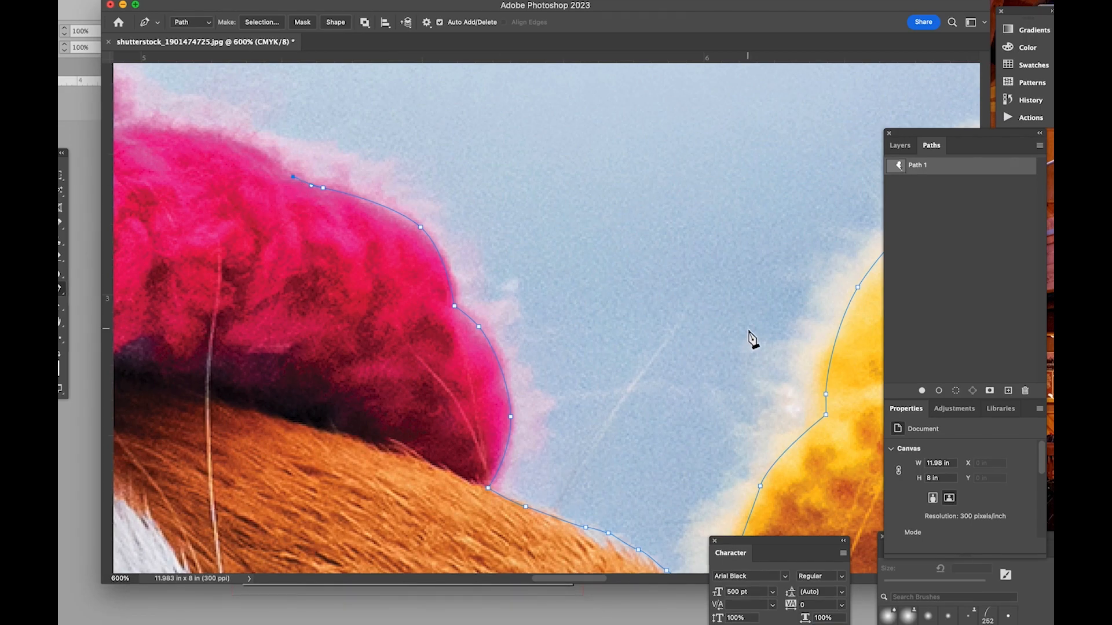
key(space)
drag(660, 455, 554, 277)
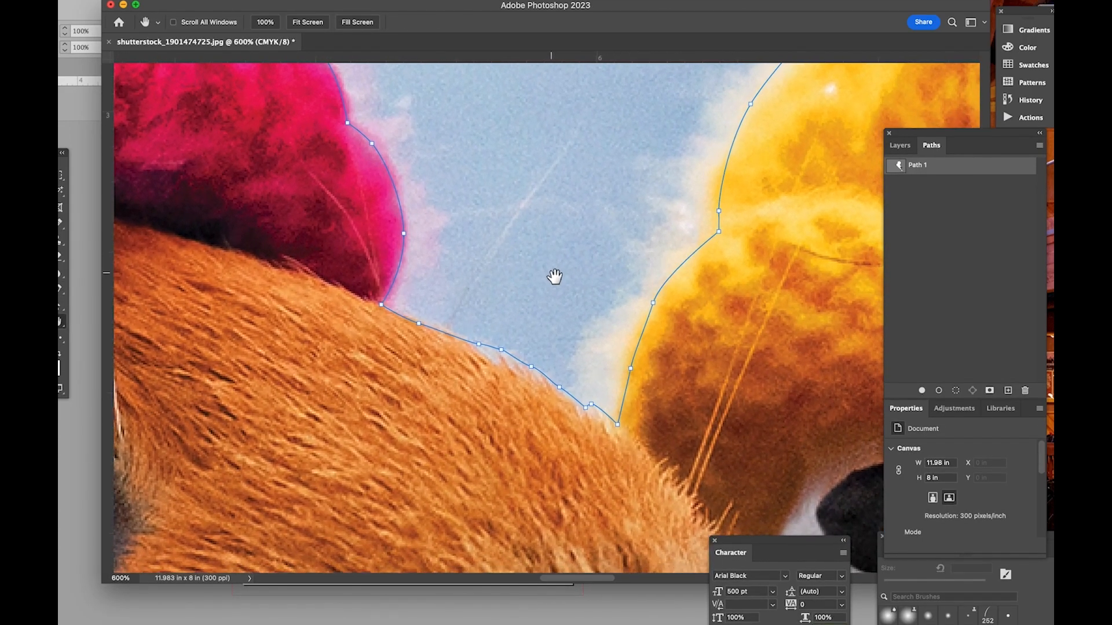
- Reposition the anchor points on the orange fur between the two hats so the path sits closer to the hair line
key(a)
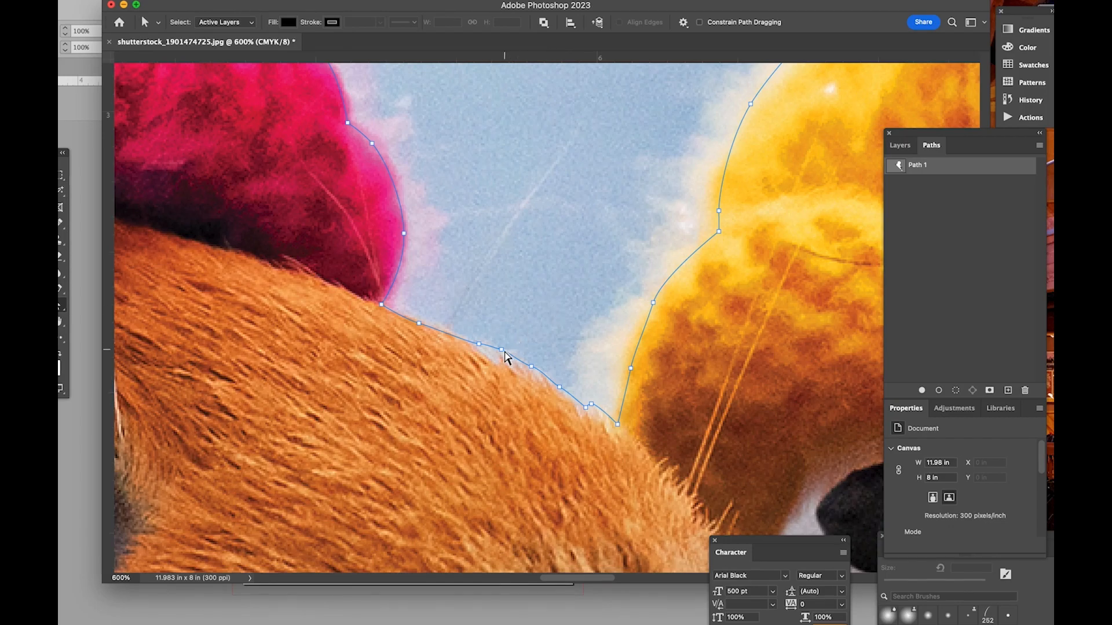
drag(502, 351, 474, 346)
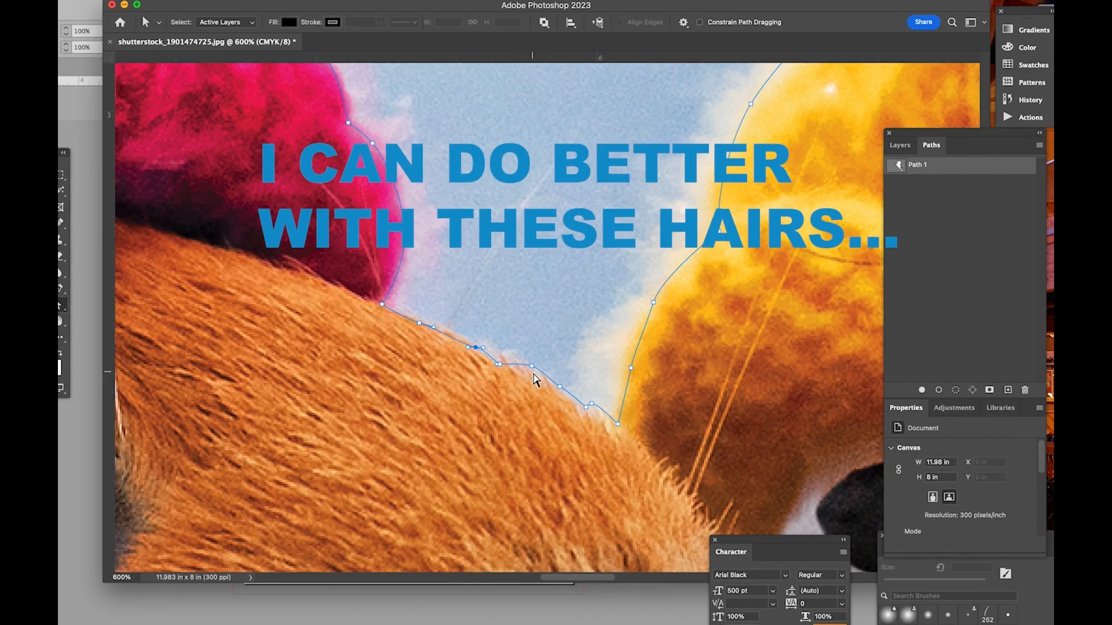
drag(535, 377, 559, 390)
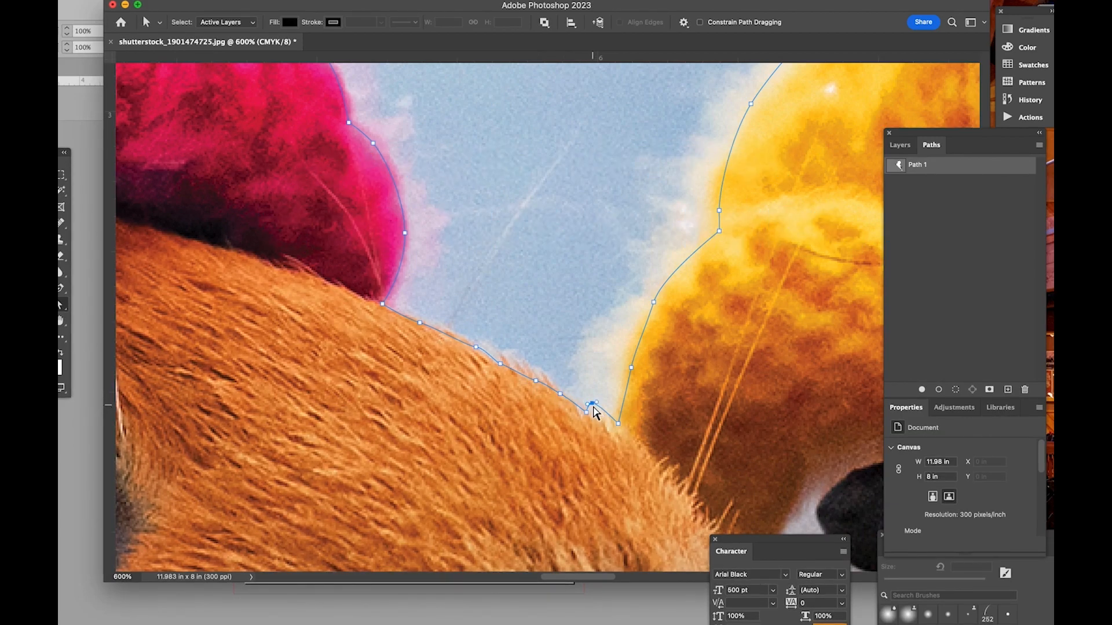
click(548, 304)
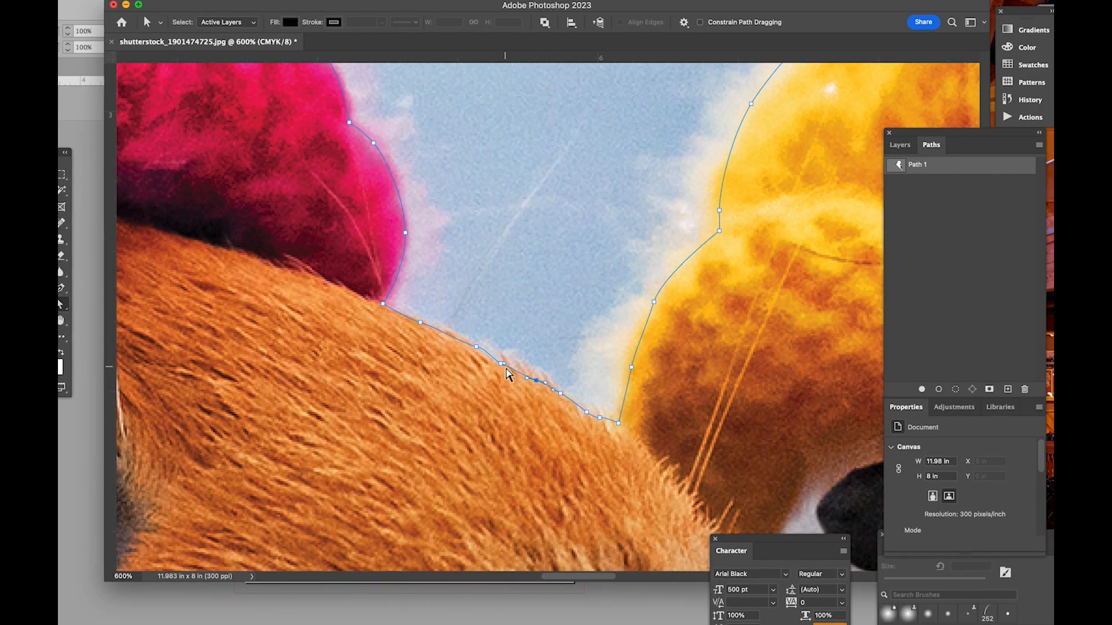
click(539, 347)
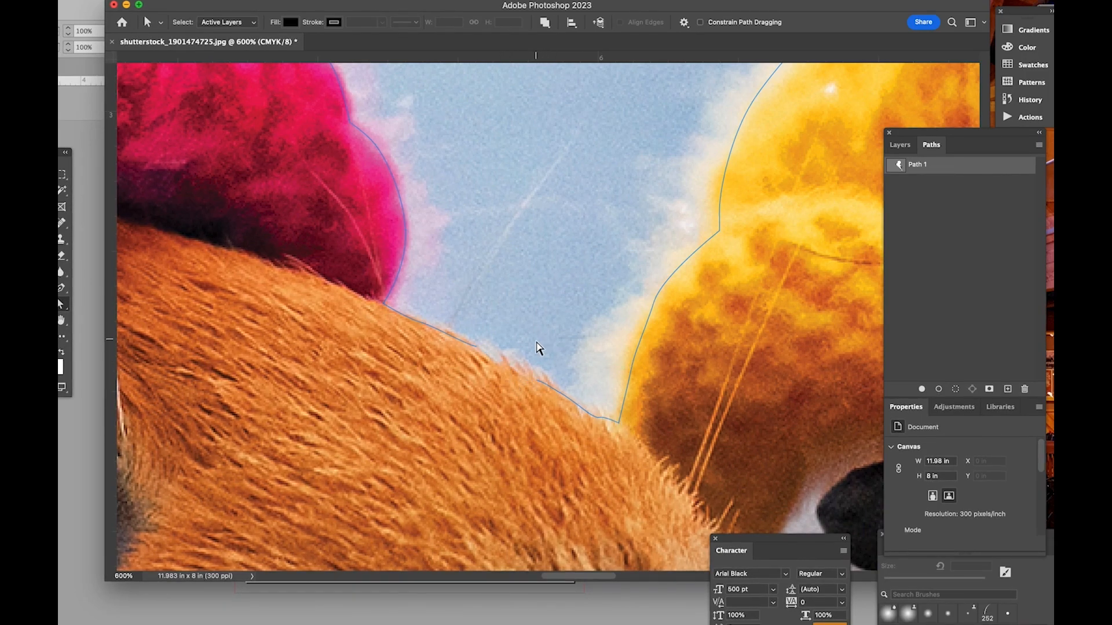
- Add and shape further anchor points on the orange fur's path to form fine hair tufts partway down the slope
key(p)
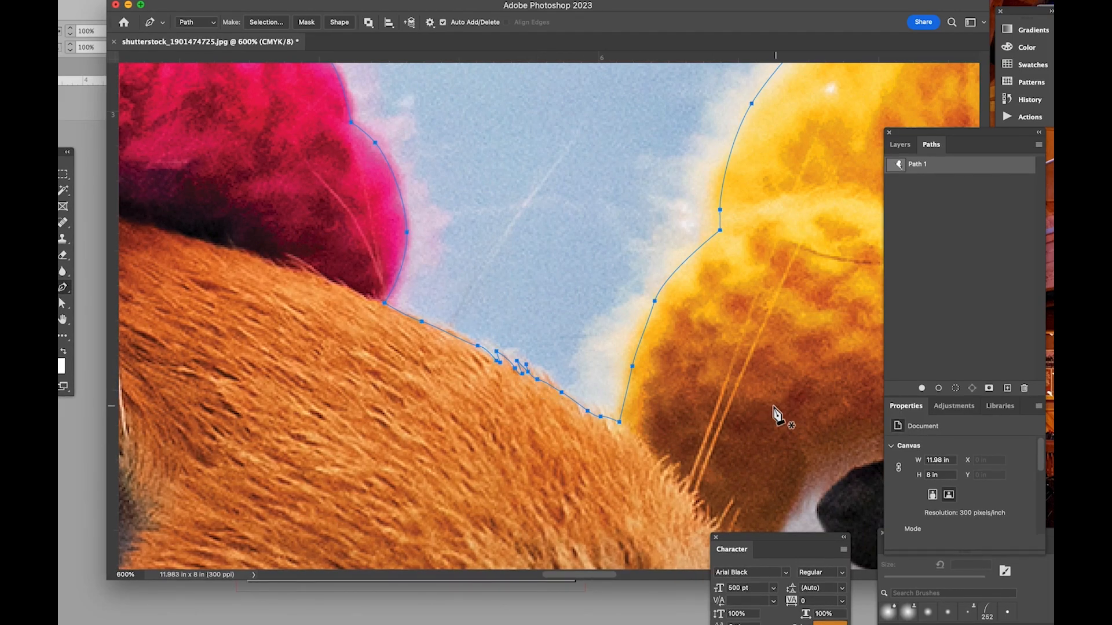
click(606, 364)
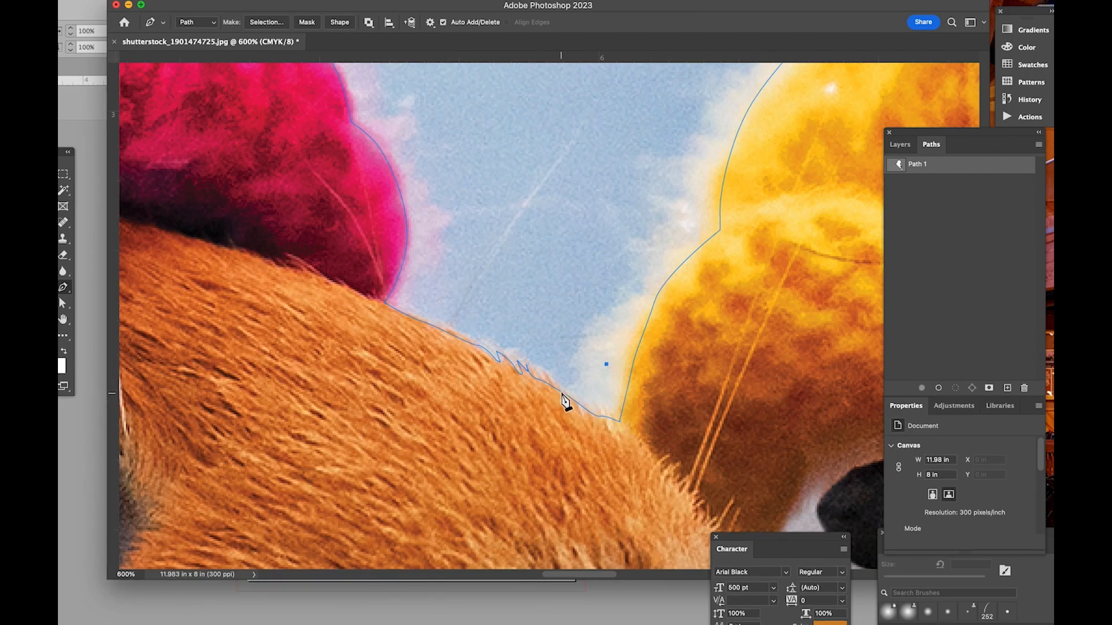
click(560, 390)
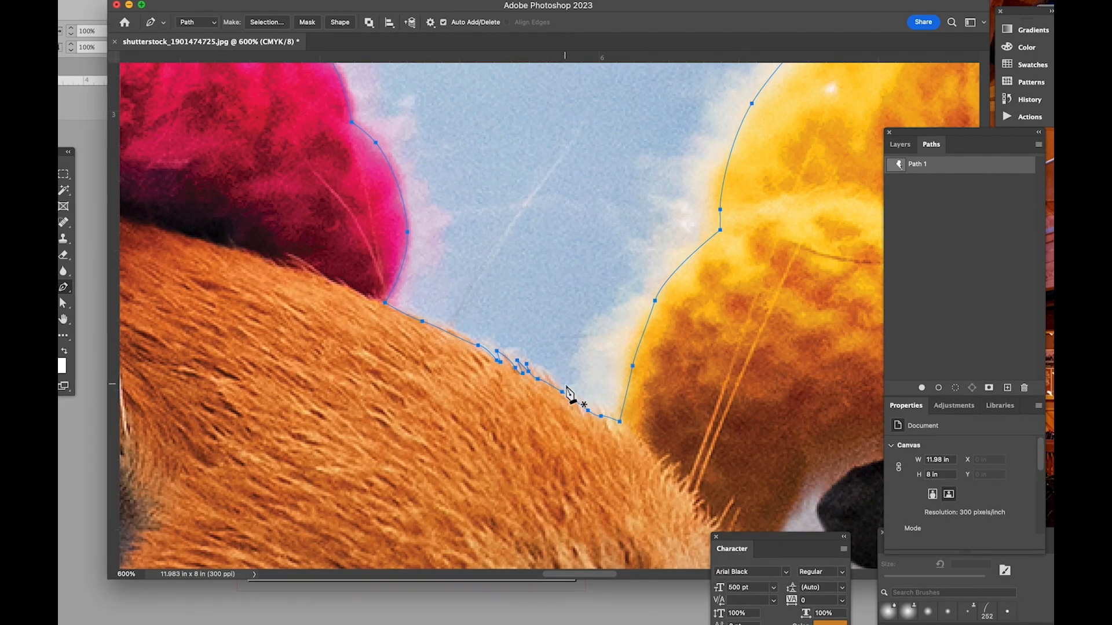
click(612, 418)
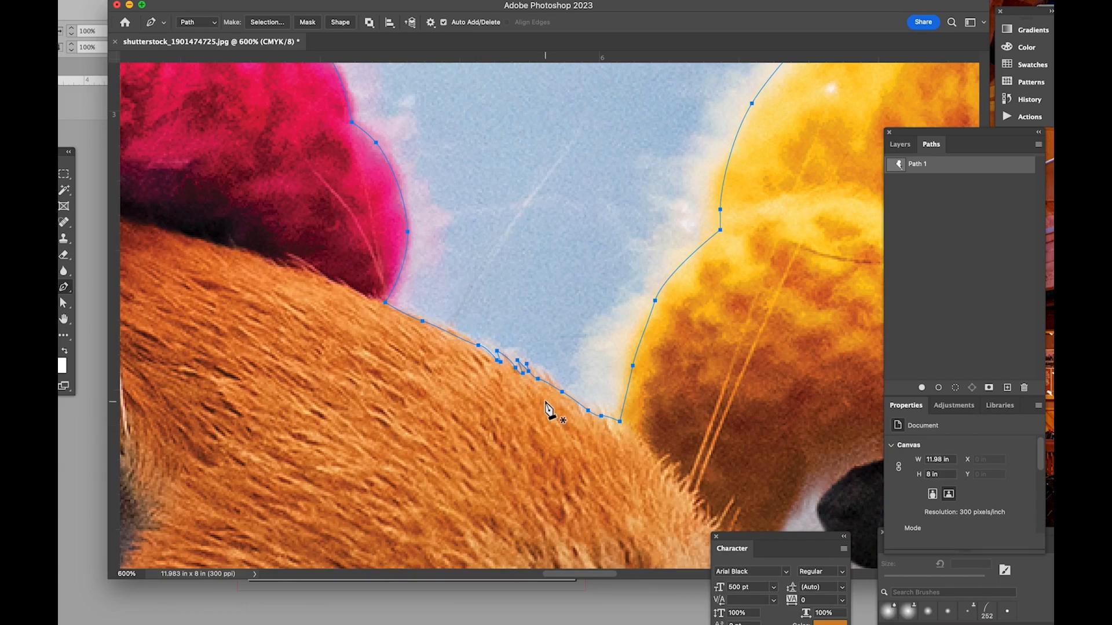
key(a)
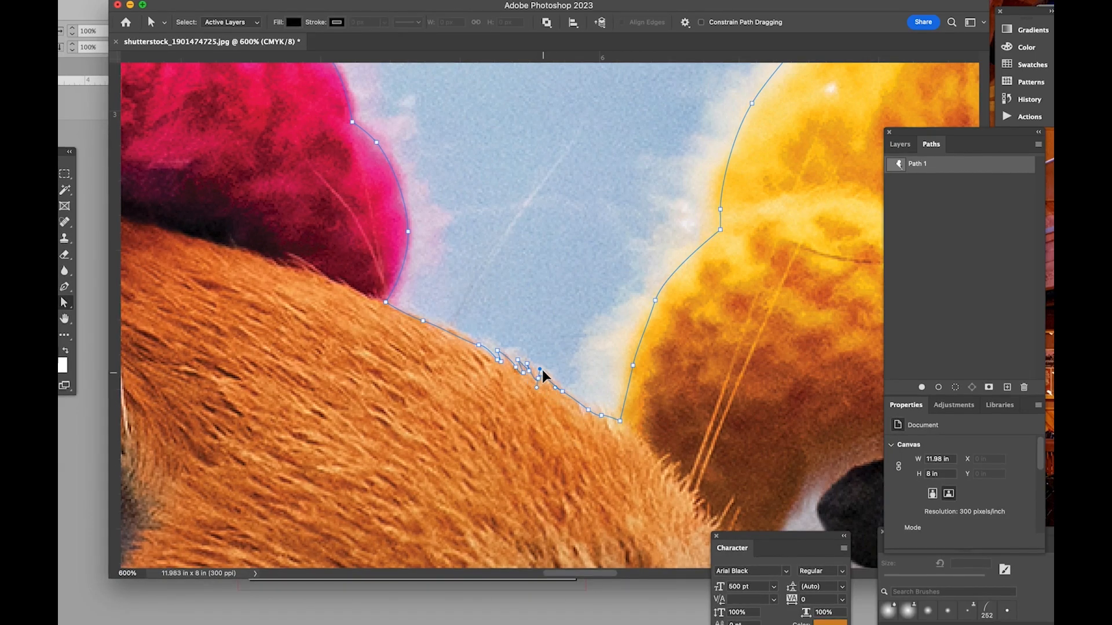
drag(536, 351, 537, 350)
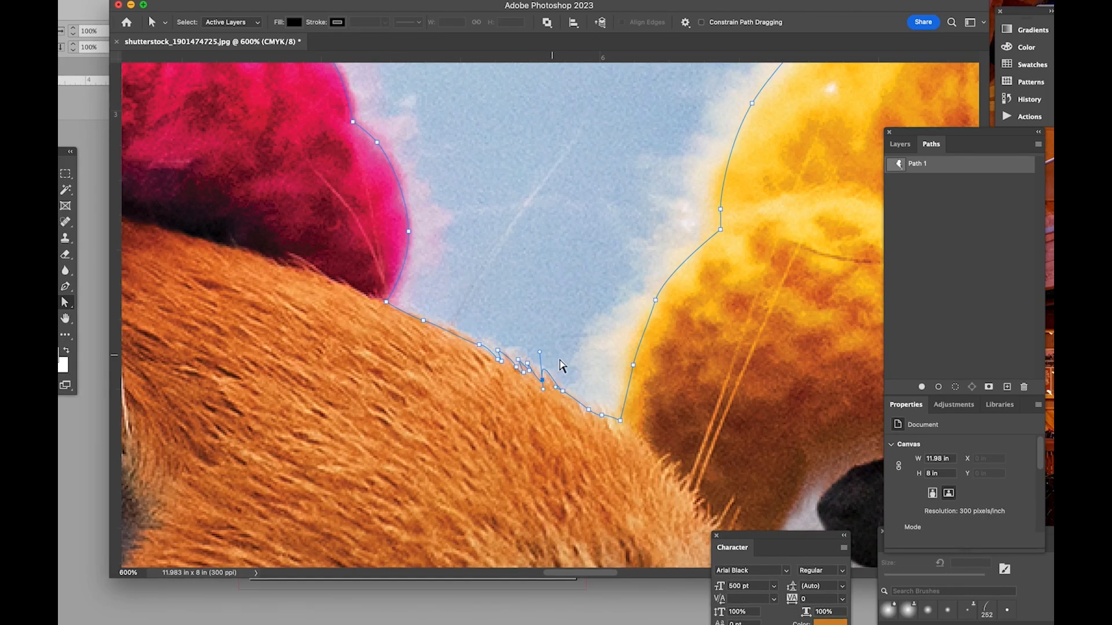
mouse_move(557, 390)
mouse_down()
mouse_move(547, 381)
mouse_move(543, 391)
mouse_up()
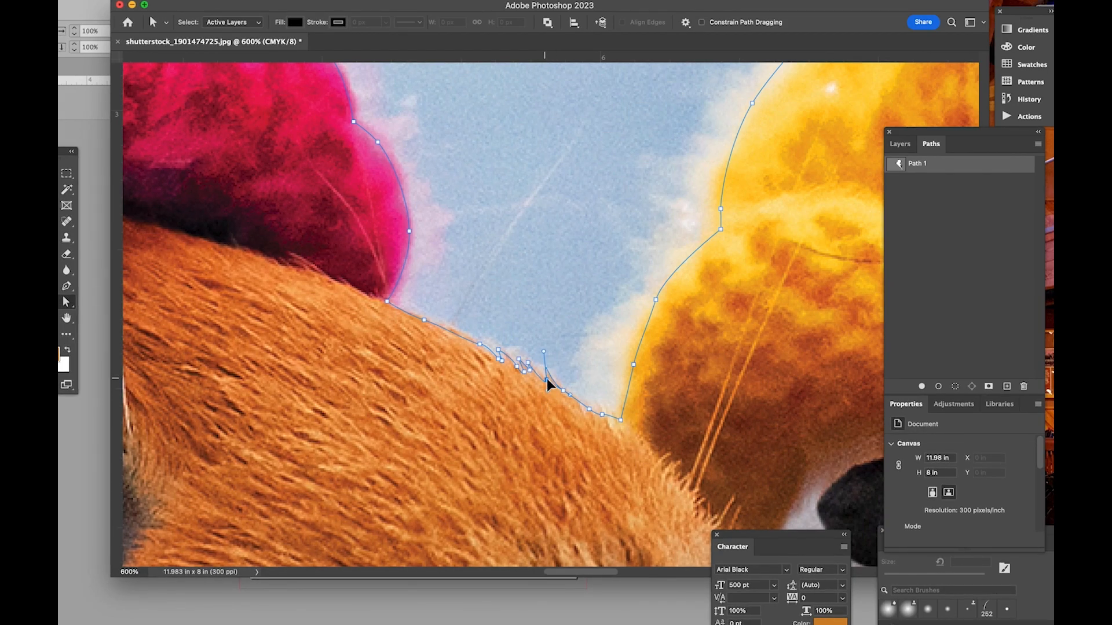
click(571, 448)
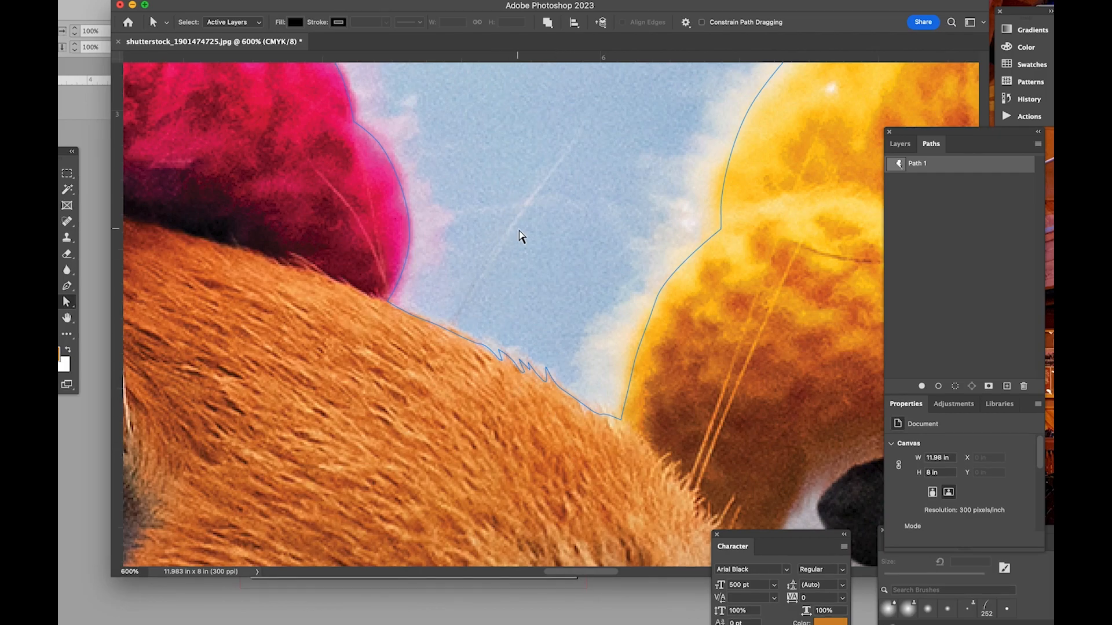
- Continue the path over the top of the pink hat's brim to the corner with the striped knit section
key(space)
drag(435, 179, 759, 410)
drag(372, 280, 556, 383)
click(669, 355)
drag(596, 319, 570, 312)
click(499, 308)
drag(417, 182, 417, 280)
drag(483, 351, 472, 326)
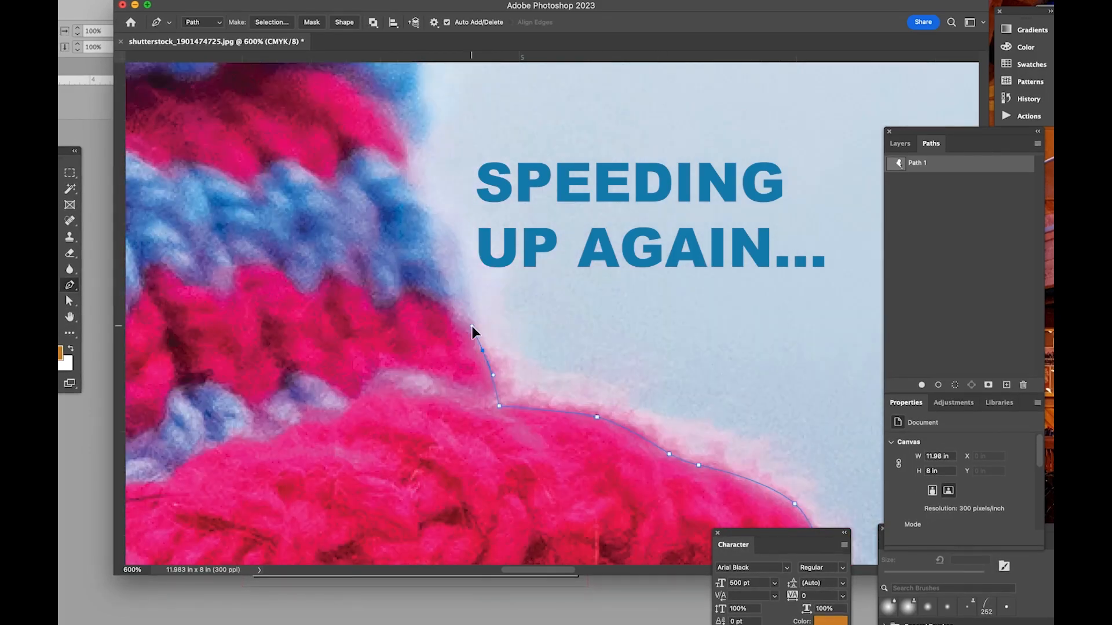
- Trace the right edge of the hat's pink and blue knit stripes upward toward the pompom
click(452, 304)
drag(425, 212, 410, 192)
scroll(410, 194, up, 5)
click(407, 352)
click(409, 302)
drag(430, 271, 431, 255)
drag(423, 239, 418, 223)
drag(415, 154, 408, 143)
drag(398, 136, 363, 108)
- Trace the lower right edge of the blue pompom upward, following its yarn bumps
scroll(399, 136, up, 4)
click(397, 221)
click(396, 185)
scroll(385, 106, up, 4)
drag(344, 167, 299, 129)
scroll(313, 139, up, 4)
click(290, 207)
drag(322, 215, 658, 212)
click(271, 191)
scroll(288, 192, up, 4)
- Continue the path up and left along the blue pompom's upper right edge
key(space)
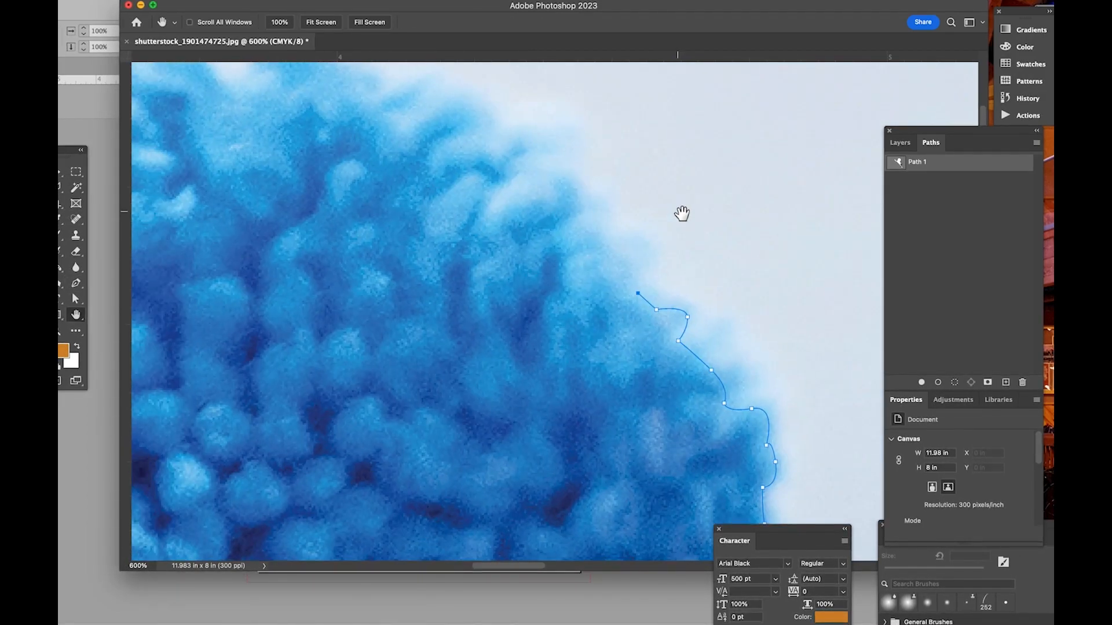
drag(632, 255, 623, 243)
click(606, 231)
drag(590, 203, 546, 162)
drag(525, 137, 507, 136)
click(481, 145)
- Trace the scalloped yarn tufts along the right part of the pompom's top to the dip at its centre
drag(482, 94, 388, 179)
click(549, 249)
click(502, 239)
click(446, 211)
click(372, 191)
click(363, 227)
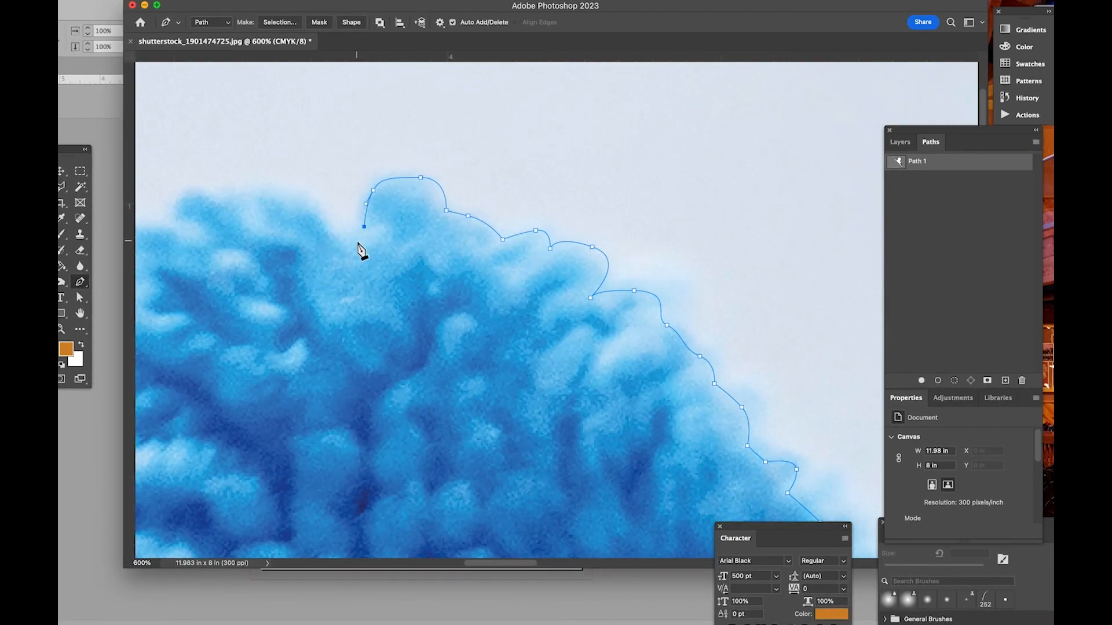
- Trace the pompom's top edge left from the central dip over the next yarn tufts
click(259, 194)
drag(245, 276, 709, 248)
drag(685, 162, 584, 196)
click(636, 201)
drag(569, 192, 557, 200)
drag(563, 231, 569, 237)
- Continue the path down the stepped yarn tufts on the pompom's upper left
click(560, 250)
click(519, 255)
click(485, 260)
click(486, 290)
click(450, 288)
drag(427, 297, 423, 303)
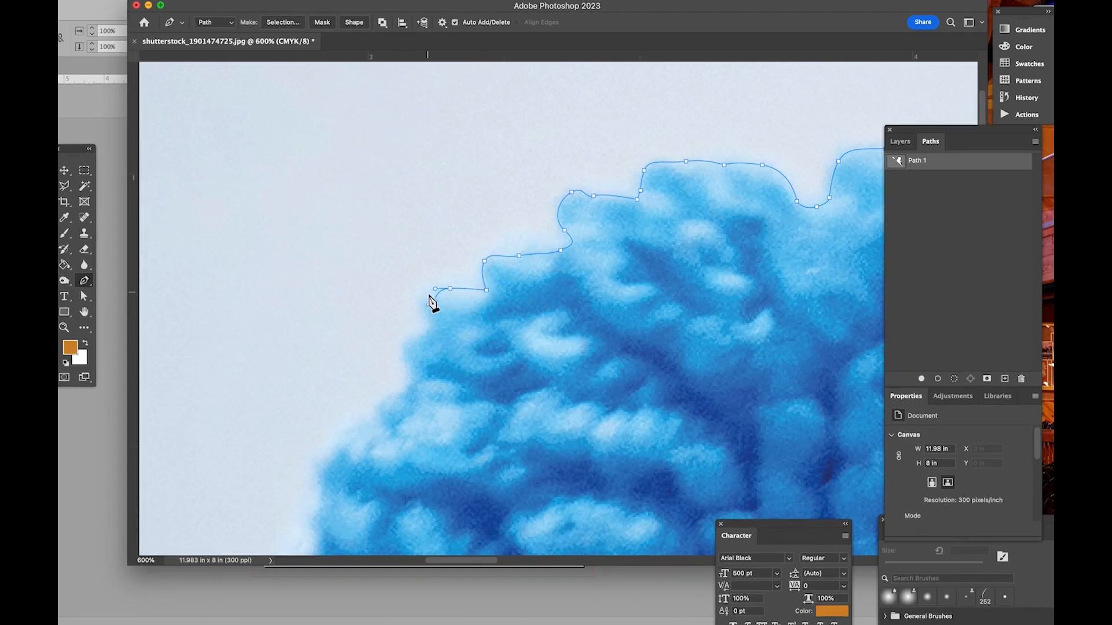
- Trace the pompom's left shoulder down to where its side turns vertical
click(432, 323)
click(409, 344)
click(418, 375)
click(391, 398)
drag(332, 451, 513, 163)
drag(517, 149, 499, 166)
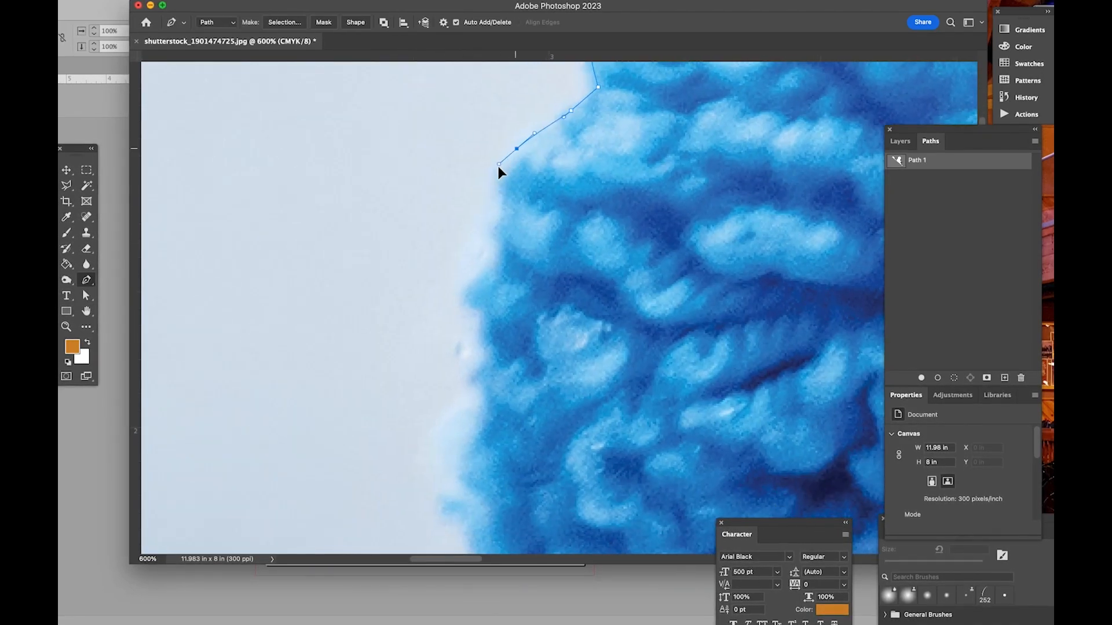
- Trace the pompom's left side downward, following its small bumps and notches
click(502, 216)
drag(496, 233, 502, 239)
click(492, 266)
click(482, 308)
drag(468, 292, 485, 344)
click(493, 360)
drag(479, 379, 480, 388)
drag(458, 453, 467, 474)
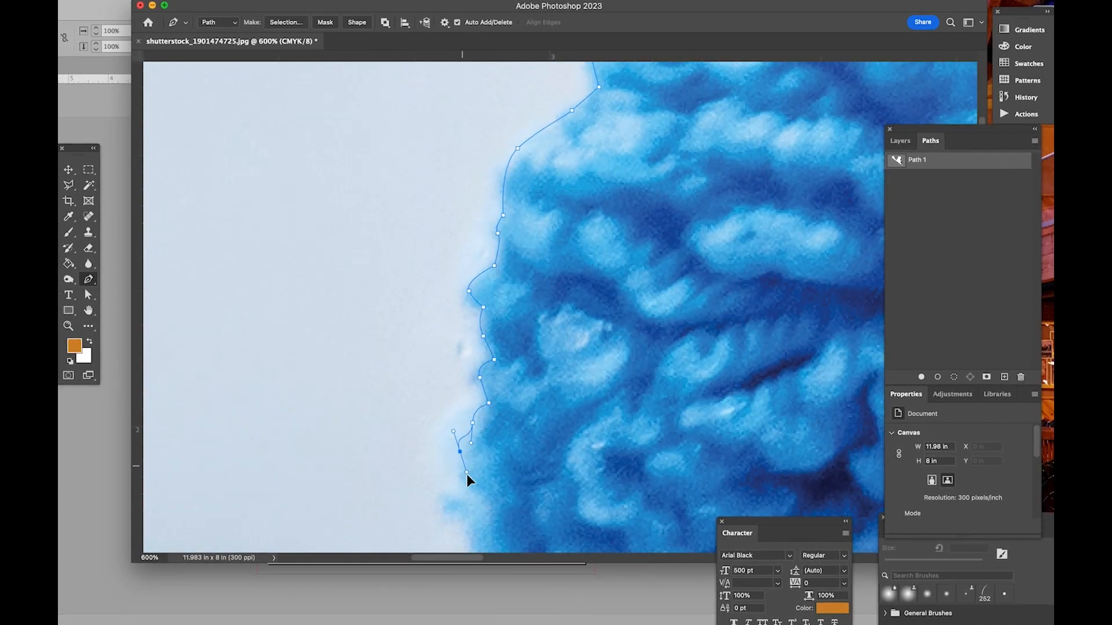
- Continue the path down the pompom's lower left side and into the notch beneath it
scroll(501, 503, down, 3)
scroll(502, 502, down, 2)
drag(475, 418, 516, 471)
click(496, 449)
scroll(496, 458, down, 2)
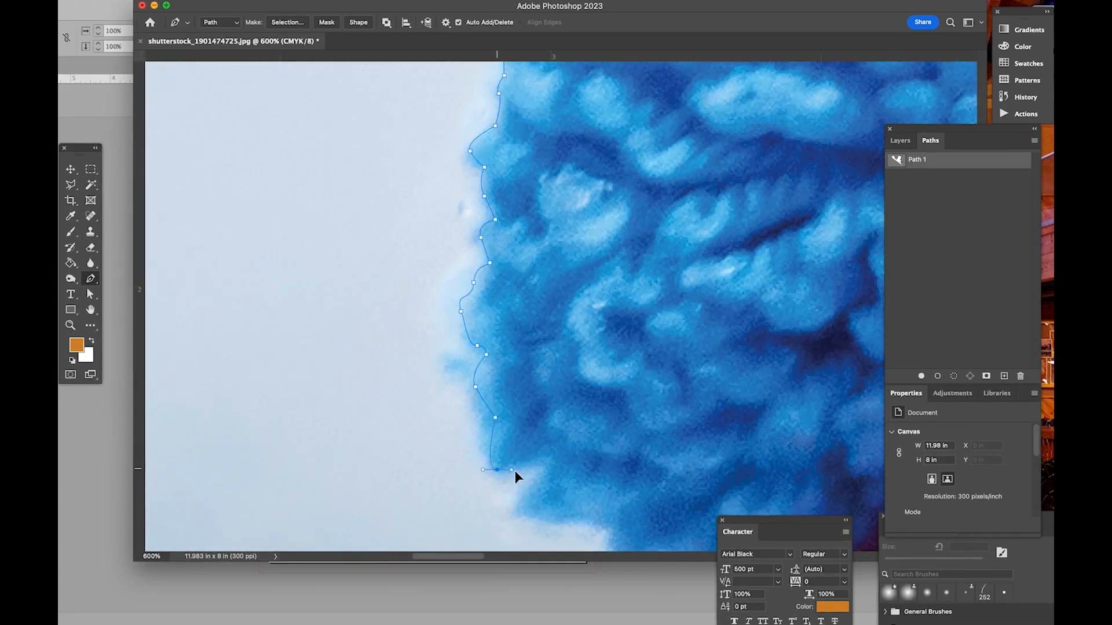
click(554, 453)
- Trace the tuft below the notch and continue right along the pompom's lower left underside
scroll(570, 502, down, 1)
scroll(574, 509, down, 3)
click(521, 336)
click(551, 349)
click(594, 351)
click(618, 359)
click(625, 395)
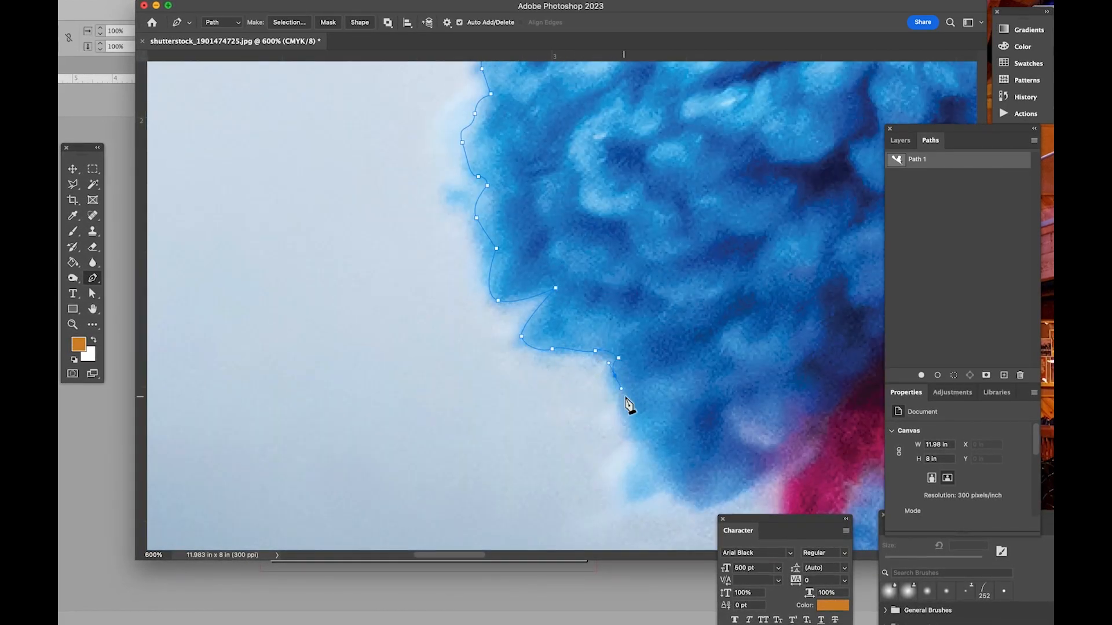
- Trace the last tufts under the pompom toward the striped knit hat
click(634, 434)
click(649, 438)
scroll(683, 498, down, 2)
drag(633, 387, 461, 144)
click(663, 386)
- Trace the left edge of the hat's pink and blue knit stripes down to the pink brim
click(516, 107)
click(498, 278)
click(490, 318)
click(510, 434)
scroll(513, 436, down, 2)
click(524, 373)
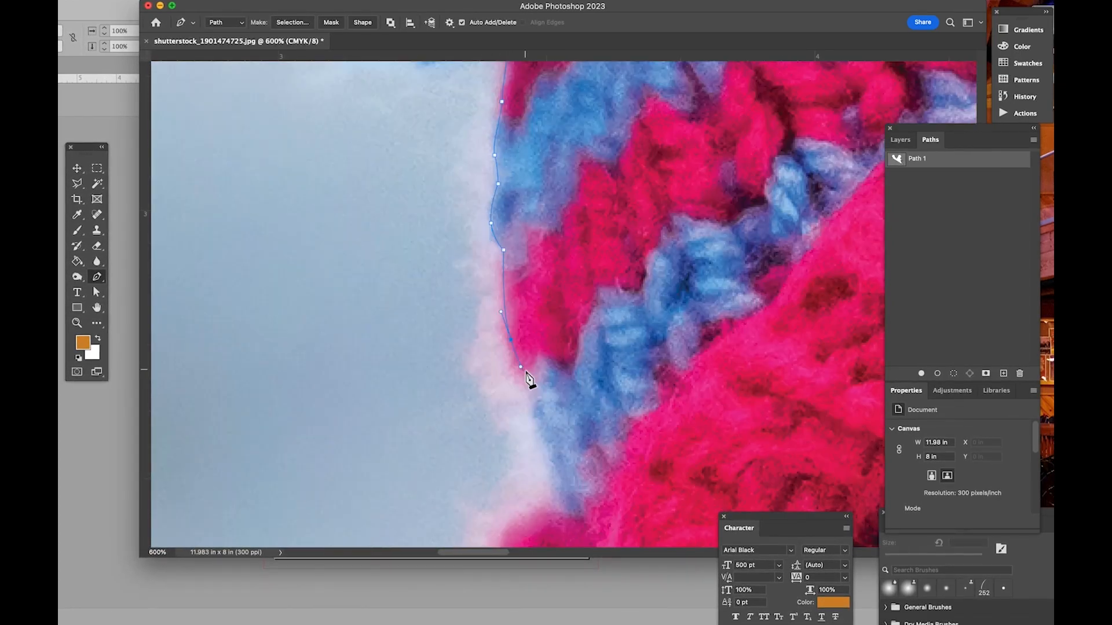
scroll(527, 374, down, 2)
drag(542, 322, 558, 344)
click(554, 394)
- Trace the pink brim's rounded left edge down to where it meets the black fur
scroll(554, 400, down, 4)
drag(499, 227, 484, 261)
click(489, 298)
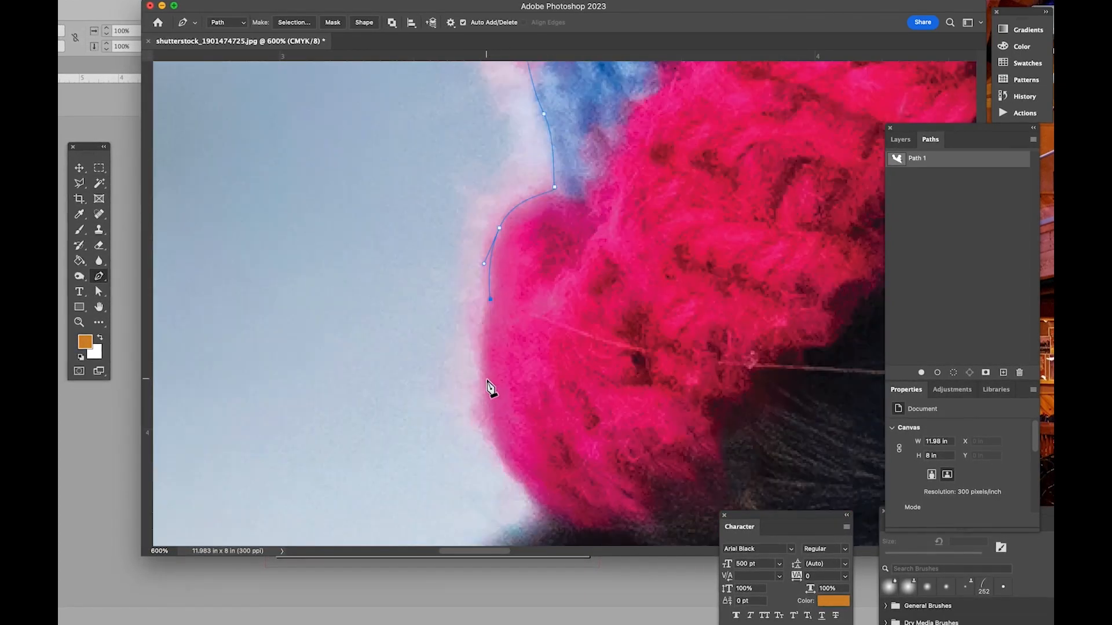
scroll(486, 380, down, 1)
drag(487, 372, 499, 417)
click(524, 430)
scroll(538, 423, down, 2)
drag(544, 330, 557, 338)
- Trace the guinea pig's black fur edge down and left from the pink brim
scroll(544, 353, down, 4)
drag(479, 142, 464, 153)
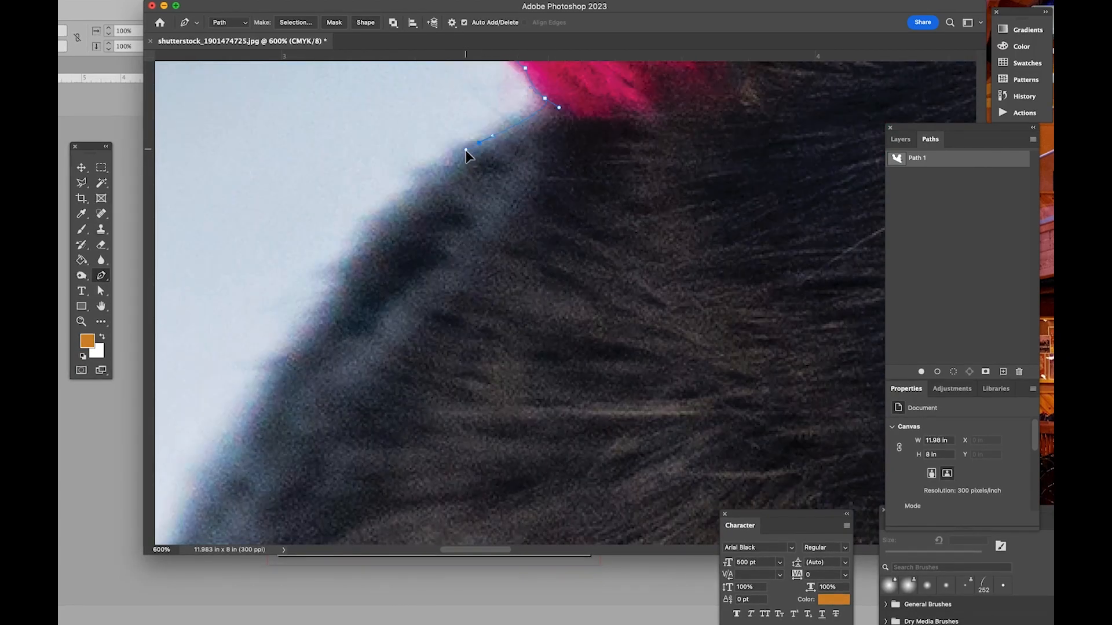
drag(385, 220, 362, 241)
scroll(360, 249, down, 1)
drag(313, 326, 297, 338)
- Continue the path down the black fur's left edge toward the orange and white fur
drag(301, 379, 642, 137)
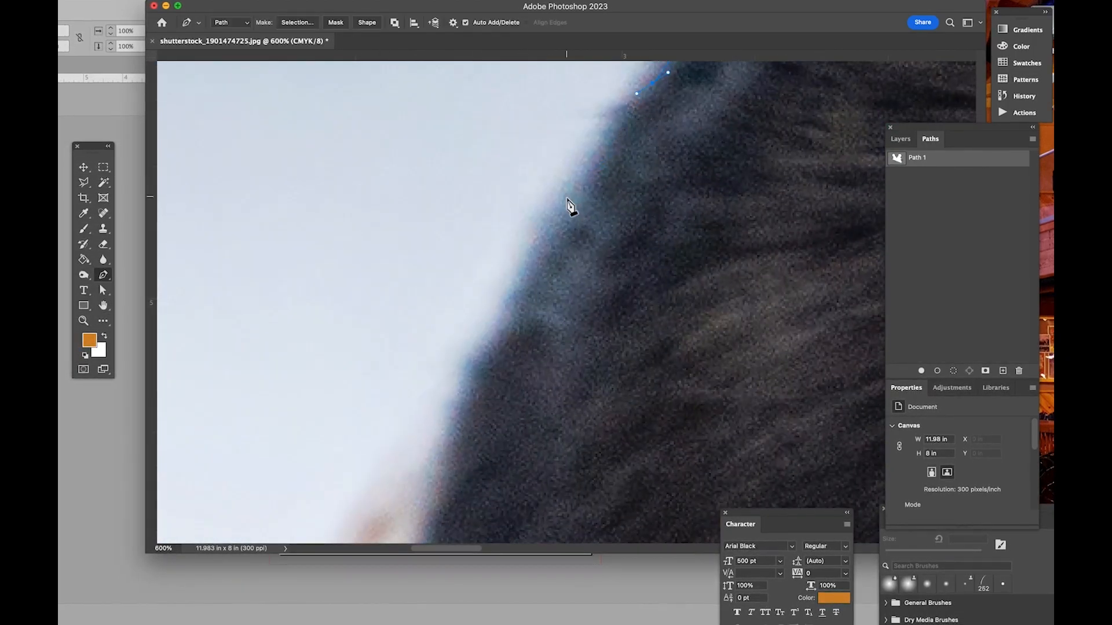
drag(566, 203, 555, 217)
scroll(501, 369, down, 2)
drag(509, 313, 436, 356)
click(466, 267)
scroll(434, 353, down, 3)
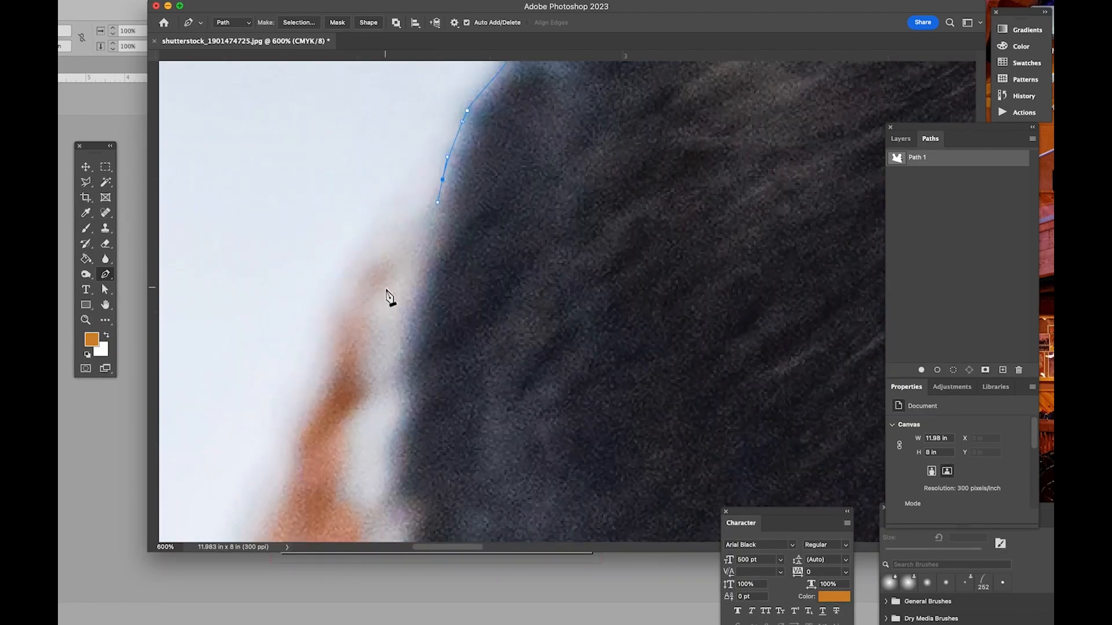
- Extend the path onto the upper left edge of the guinea pig's orange fur
key(space)
drag(363, 288, 604, 70)
drag(532, 177, 526, 191)
drag(502, 240, 499, 266)
scroll(457, 348, down, 2)
drag(473, 310, 417, 411)
- Trace the orange fur's left edge down to its base at the snow
scroll(429, 385, down, 1)
scroll(434, 388, down, 2)
scroll(394, 418, down, 3)
scroll(417, 412, down, 2)
drag(417, 318, 415, 326)
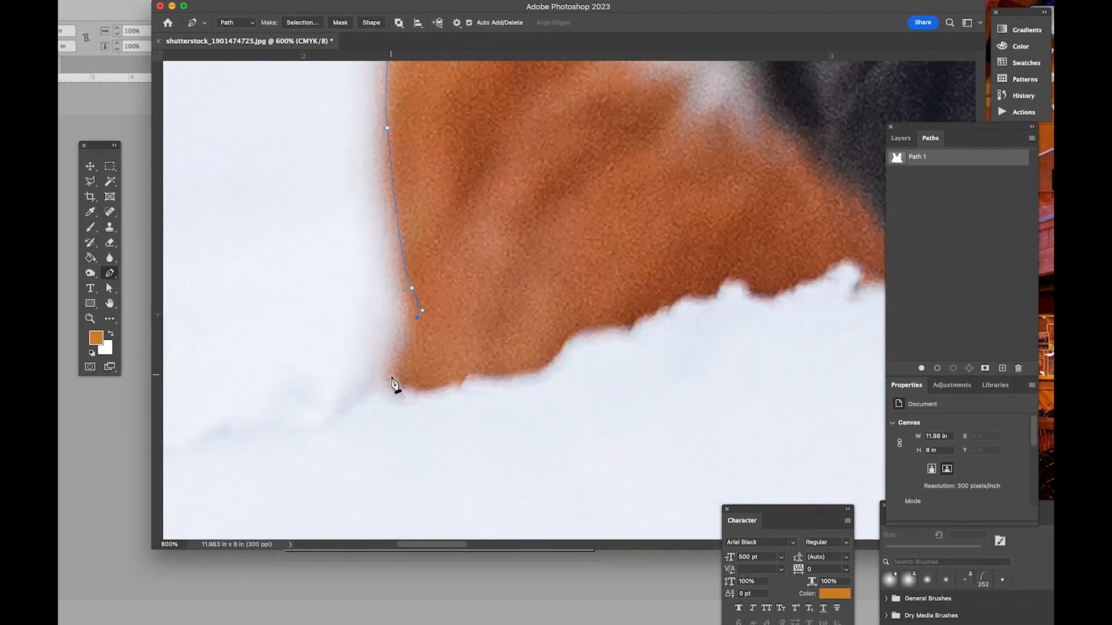
drag(389, 376, 387, 388)
- Extend the path left along the snow ridge to the photo's left edge and down to its bottom left corner
key(space)
alt+click(568, 215)
alt+click(570, 214)
alt+click(575, 197)
alt+click(583, 173)
alt+click(596, 156)
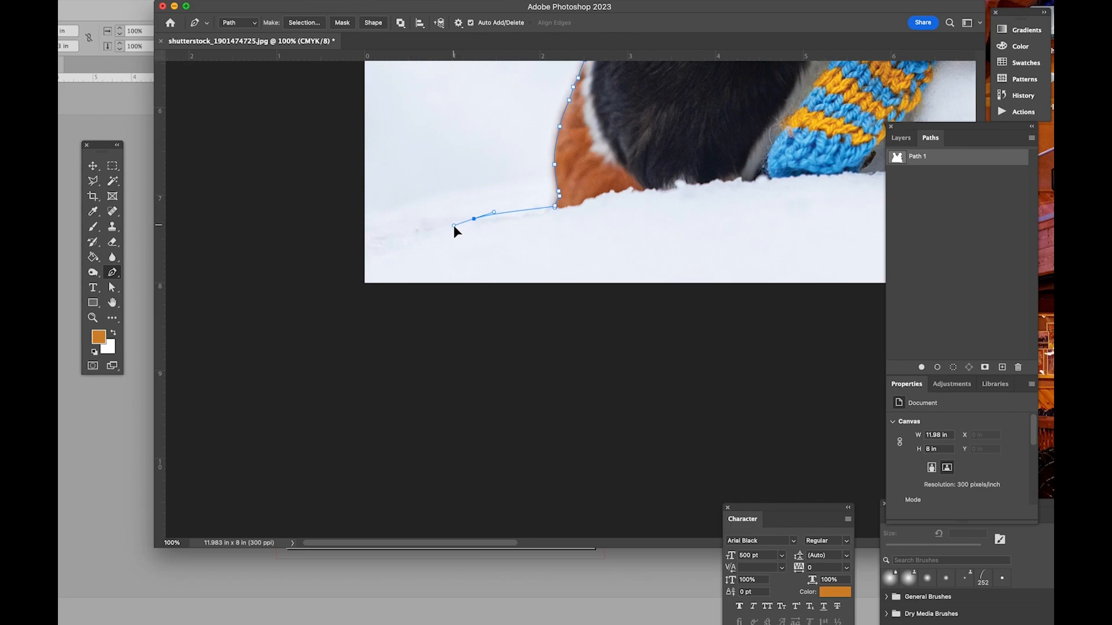
key(super+z)
click(516, 223)
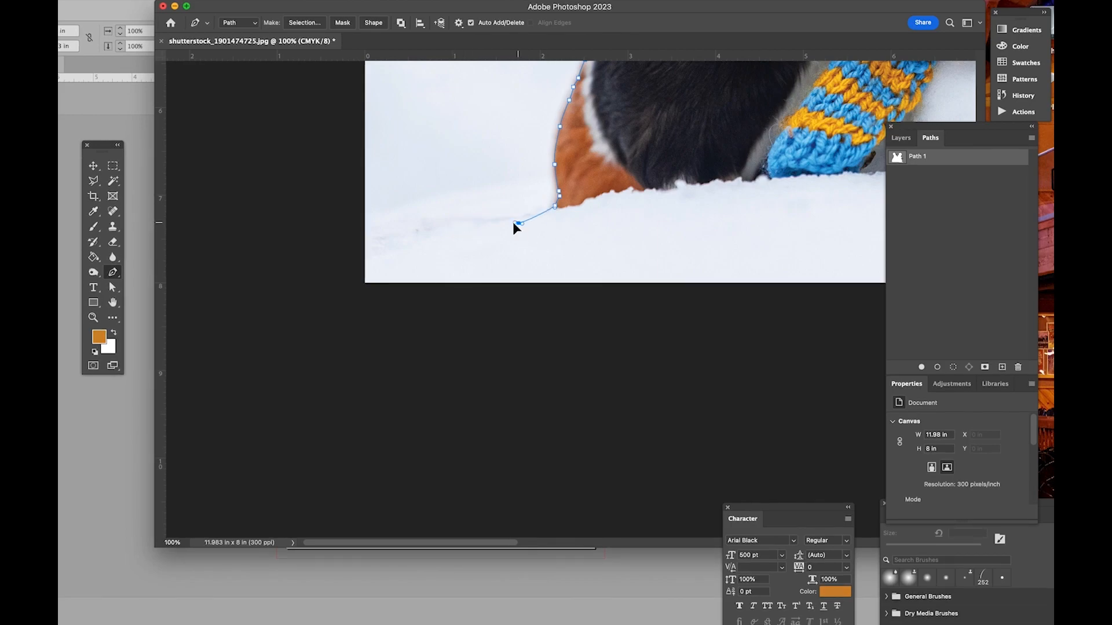
click(481, 223)
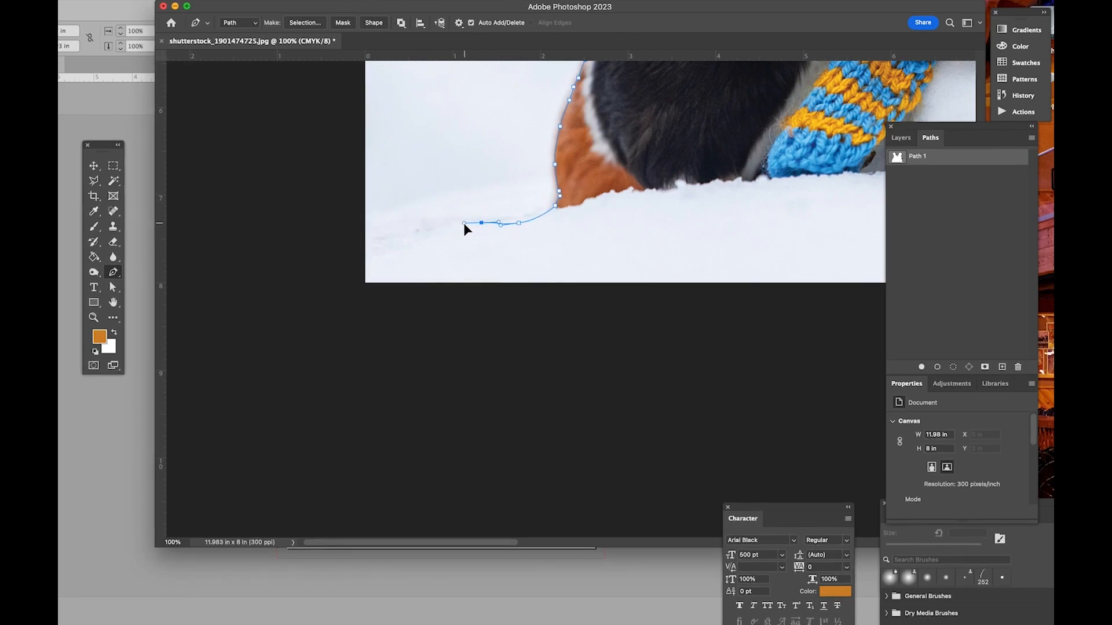
click(464, 224)
drag(432, 228, 417, 233)
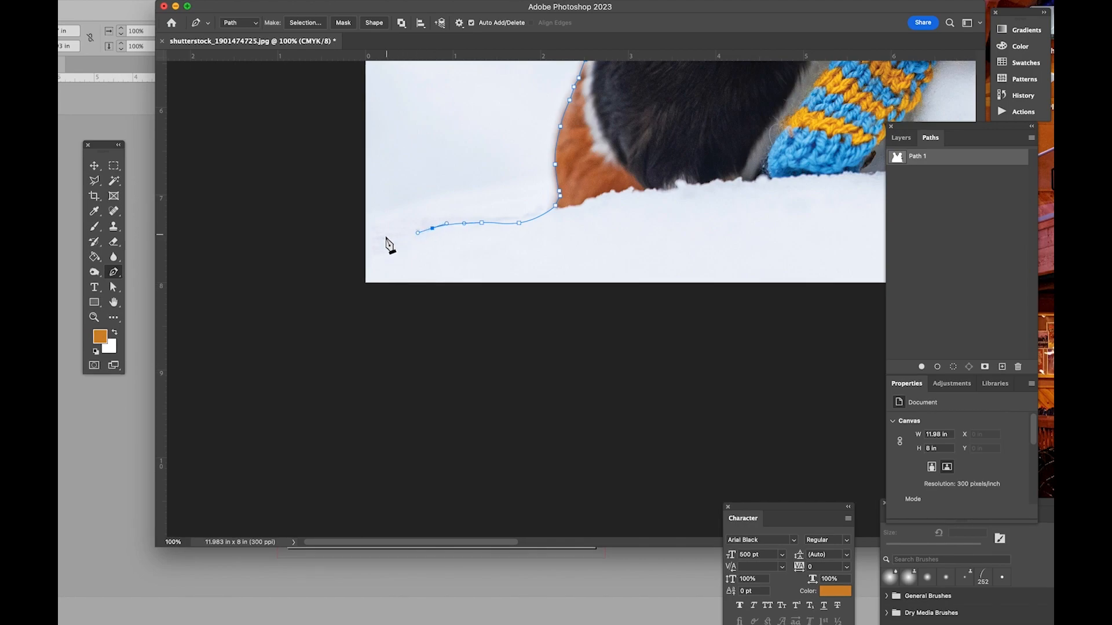
click(367, 282)
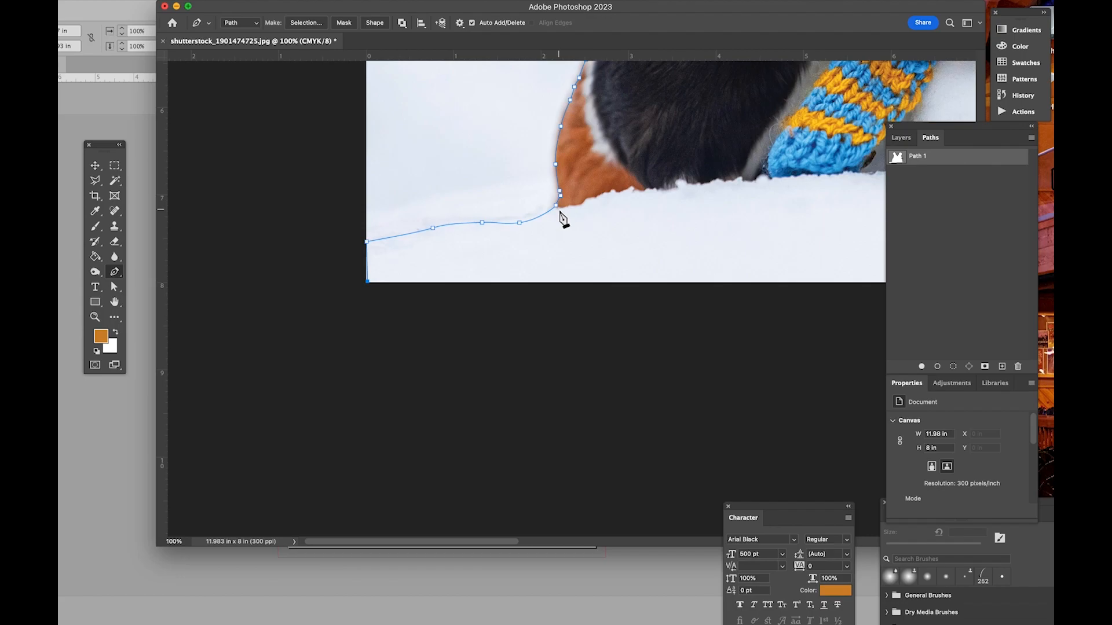
- Extend the path along the photo's bottom edge, up its right edge, and close it at the snow ridge's open end
key(h)
drag(766, 253, 243, 238)
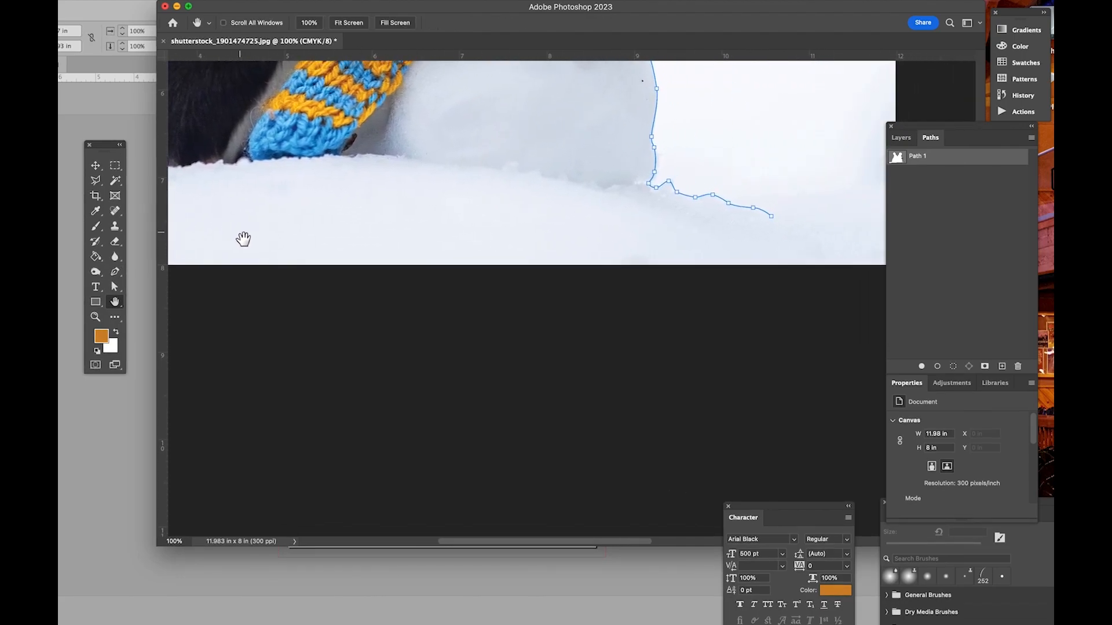
drag(678, 251, 524, 256)
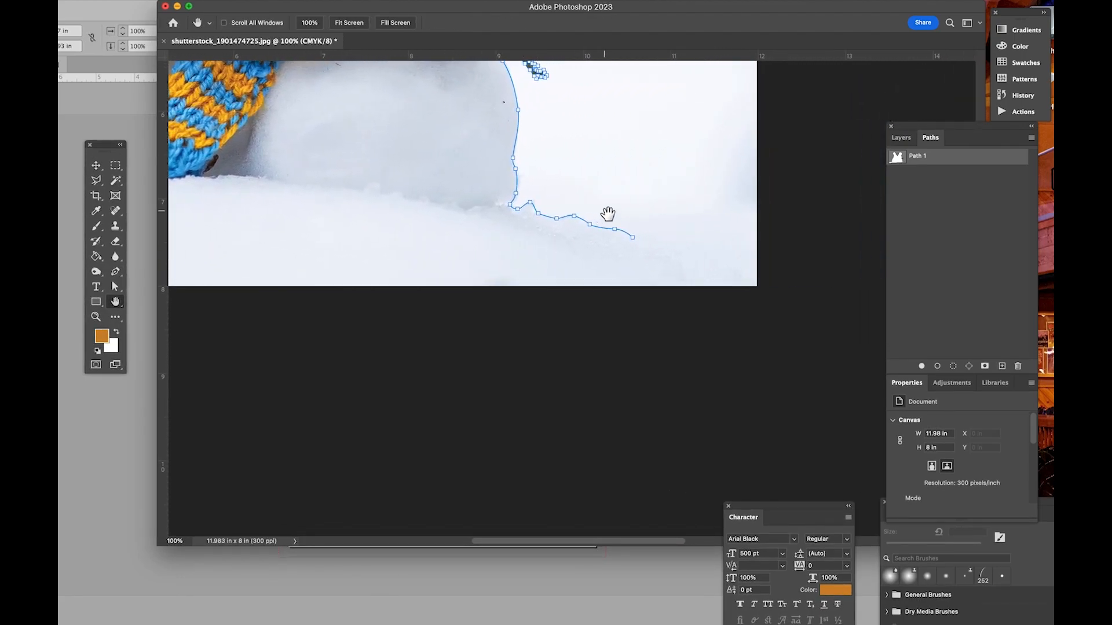
key(p)
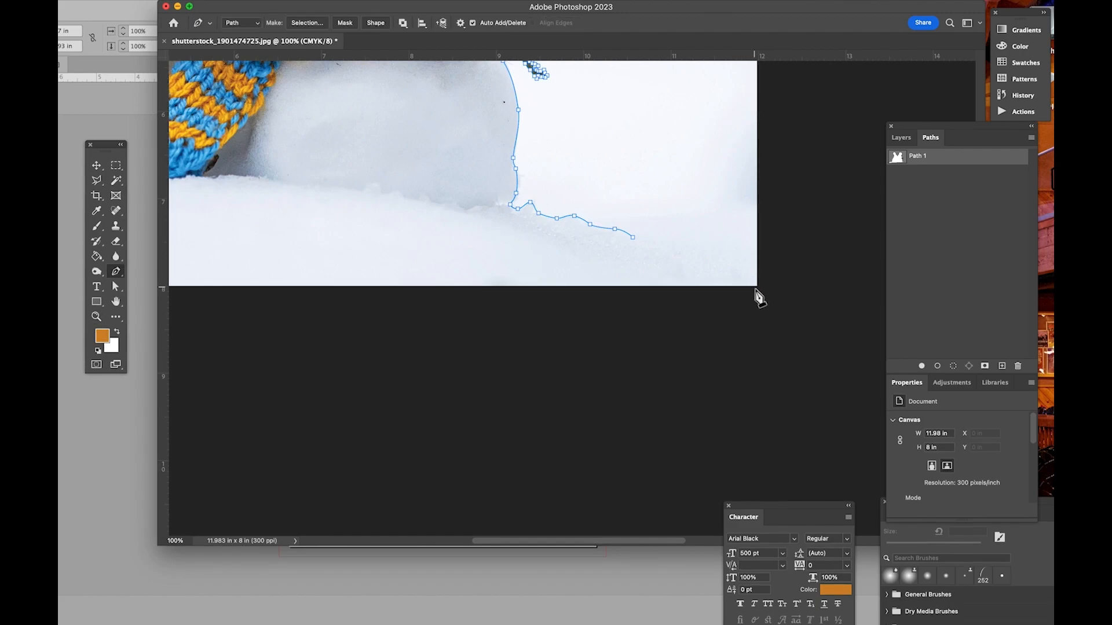
click(757, 285)
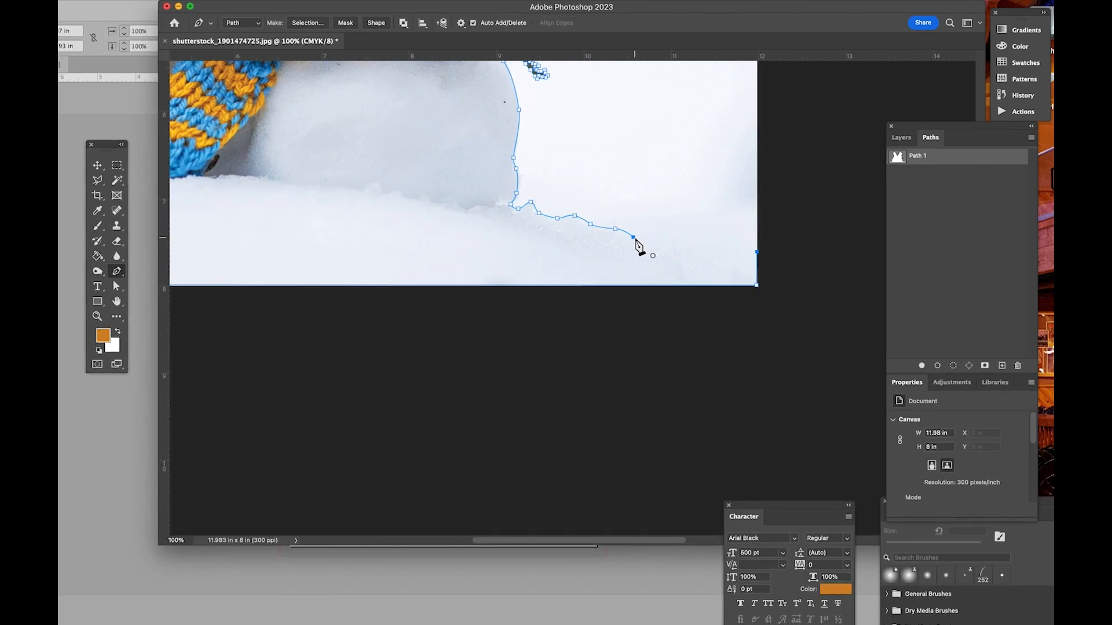
click(634, 238)
mouse_move(619, 227)
mouse_down()
mouse_move(610, 235)
mouse_move(610, 218)
mouse_up()
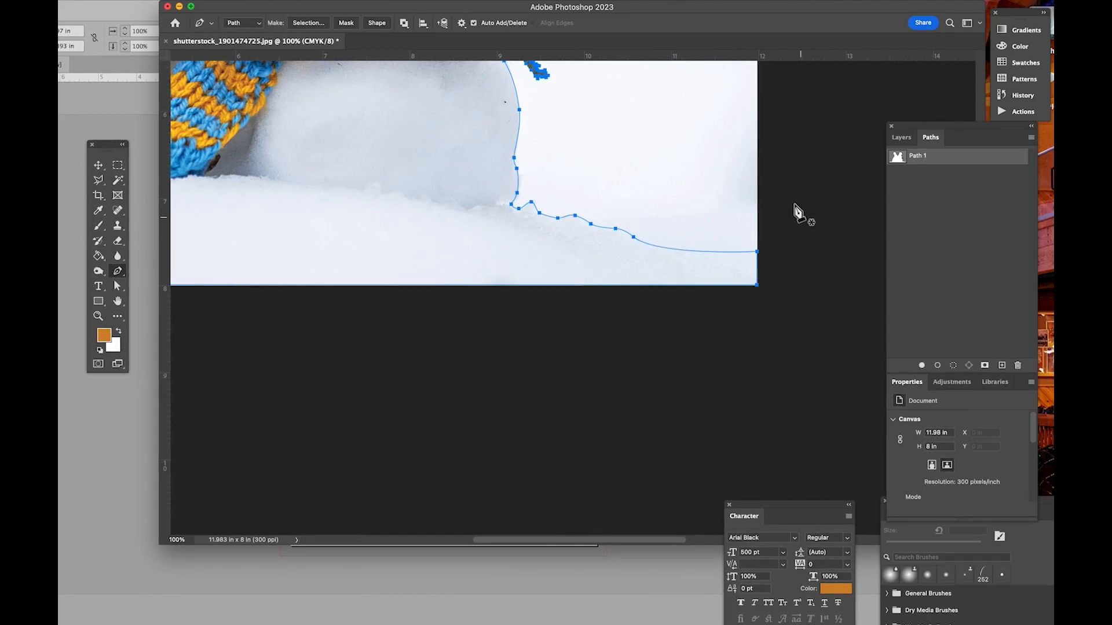
- Fit the photo in view and check the closed path around the guinea pig, snowman and snow
key(super+0)
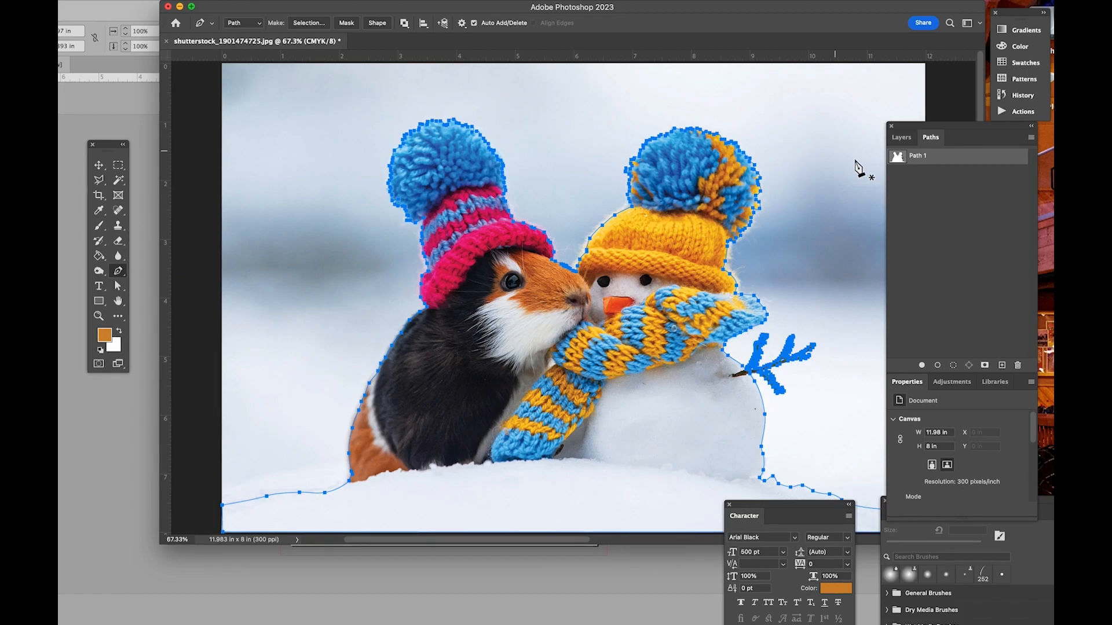
drag(670, 16, 560, 15)
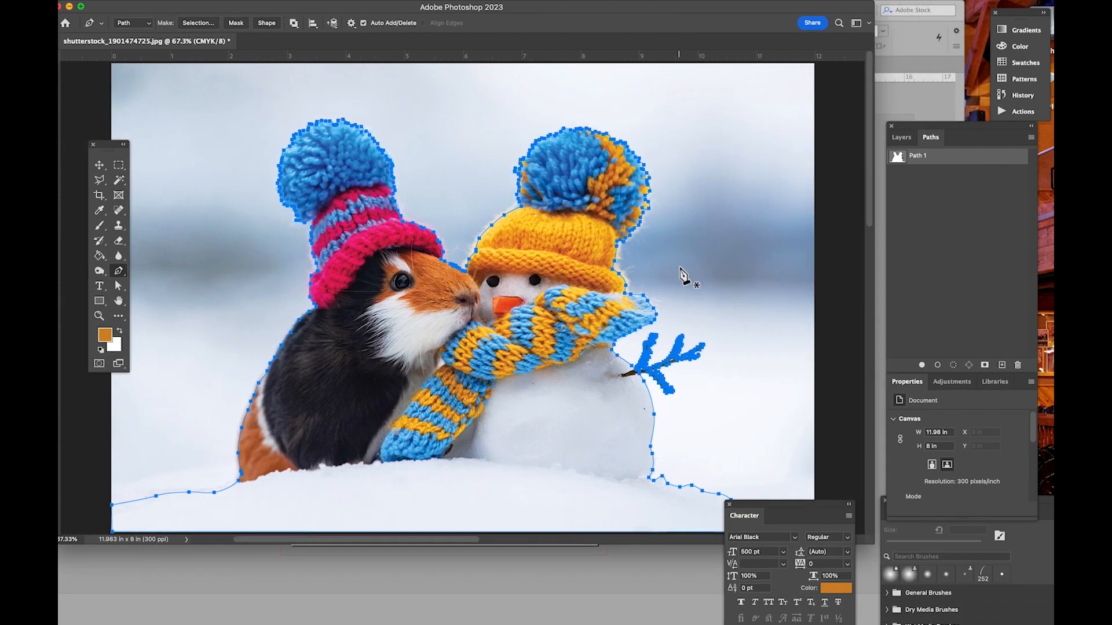
key(h)
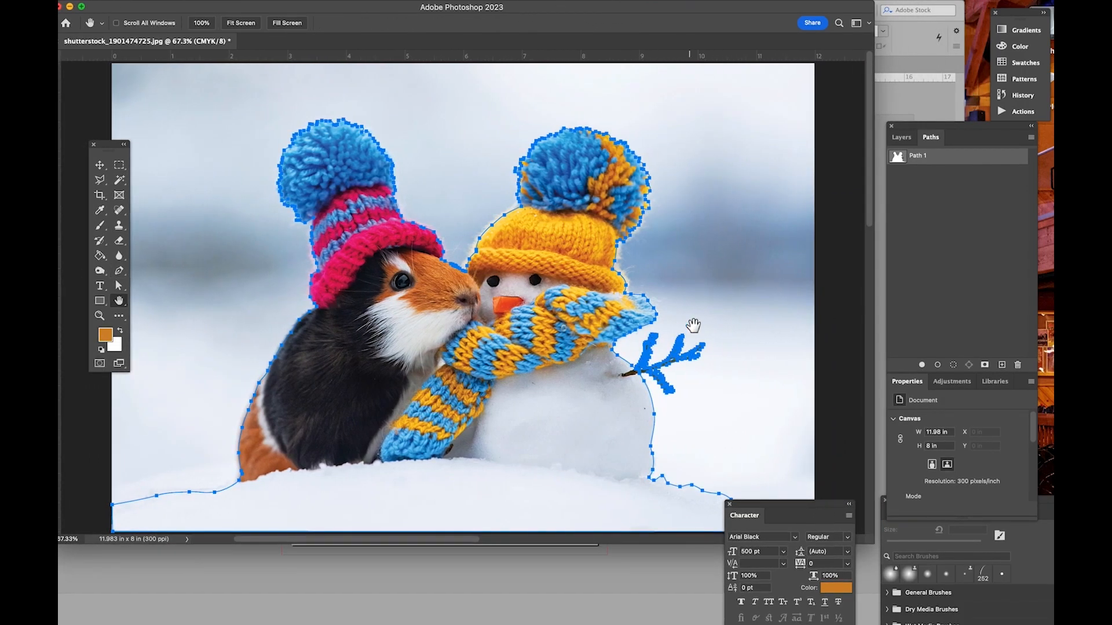
key(a)
click(692, 277)
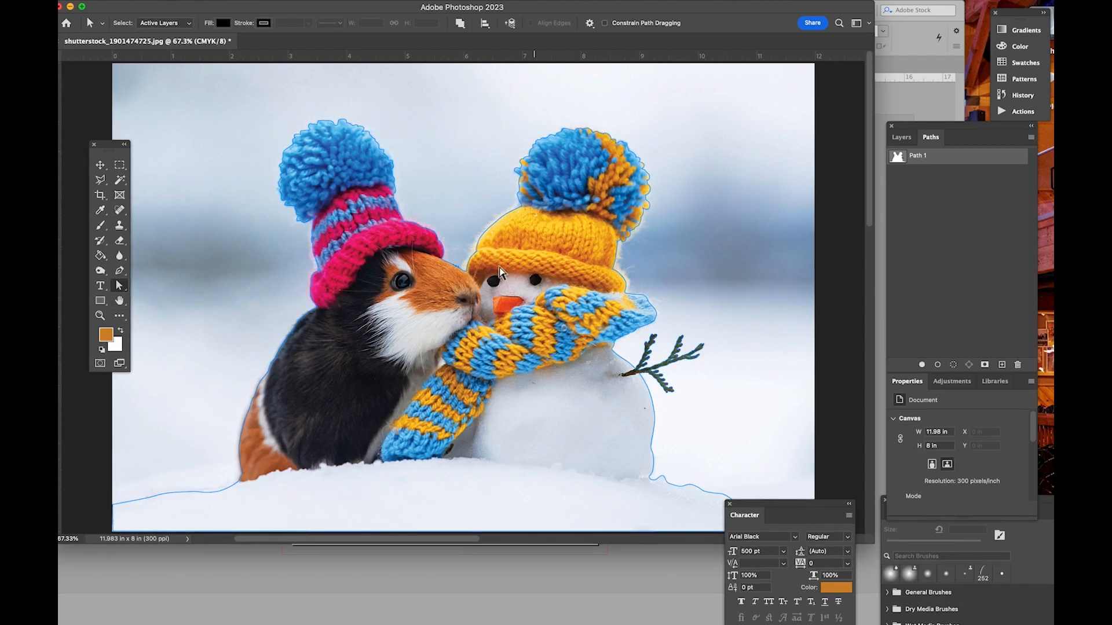
click(471, 269)
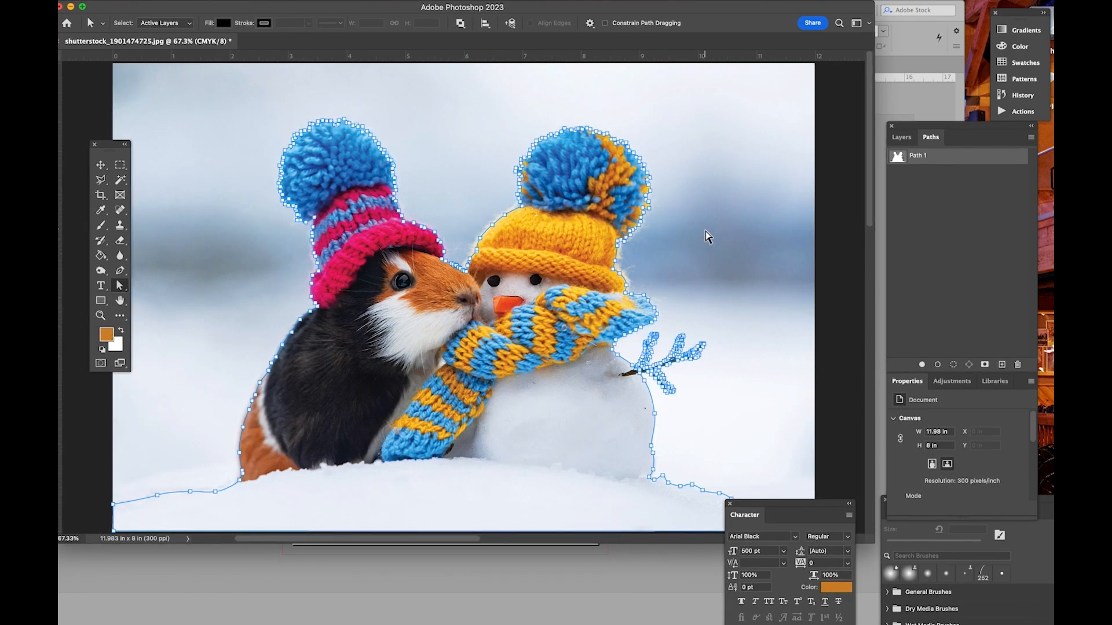
click(707, 236)
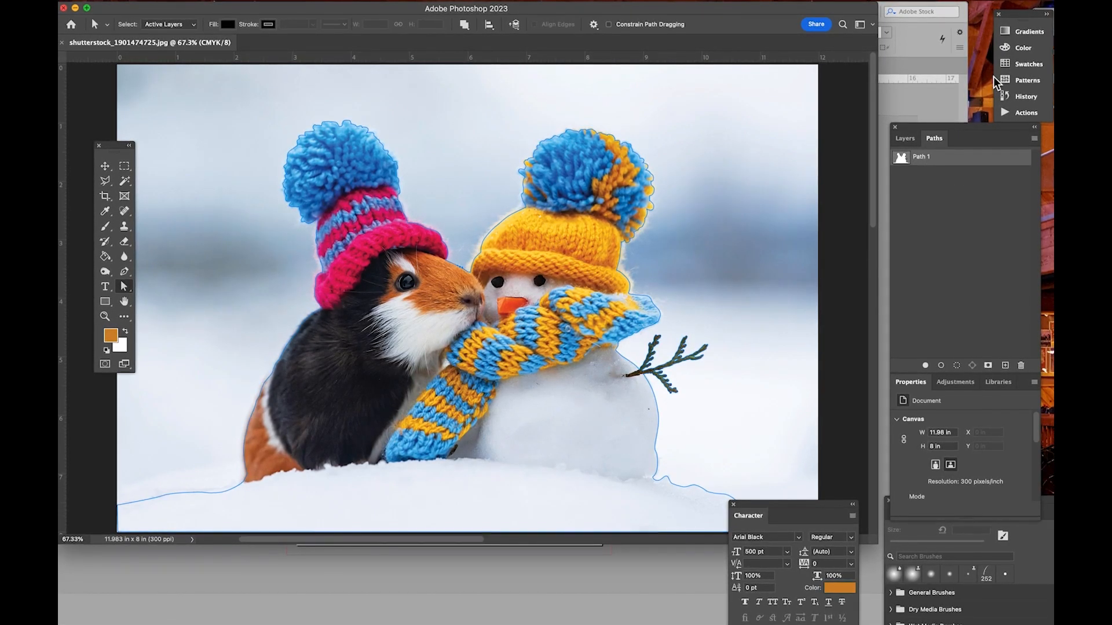
- Define Path 1 as the clipping path with a flatness of .5 device pixels, and deselect it
click(1034, 138)
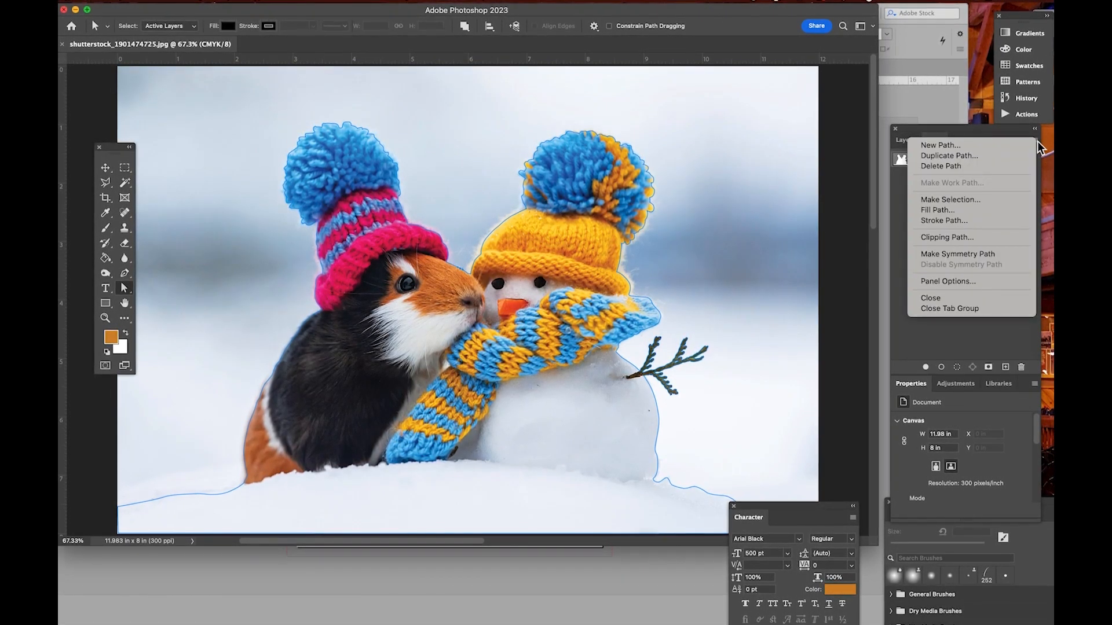
click(957, 239)
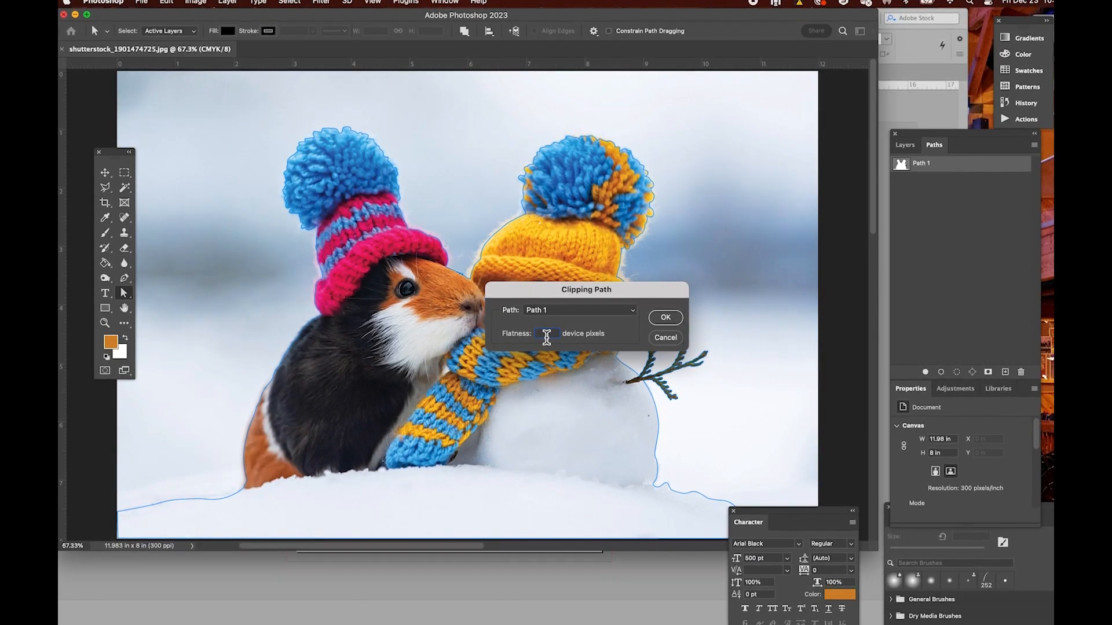
text(.5)
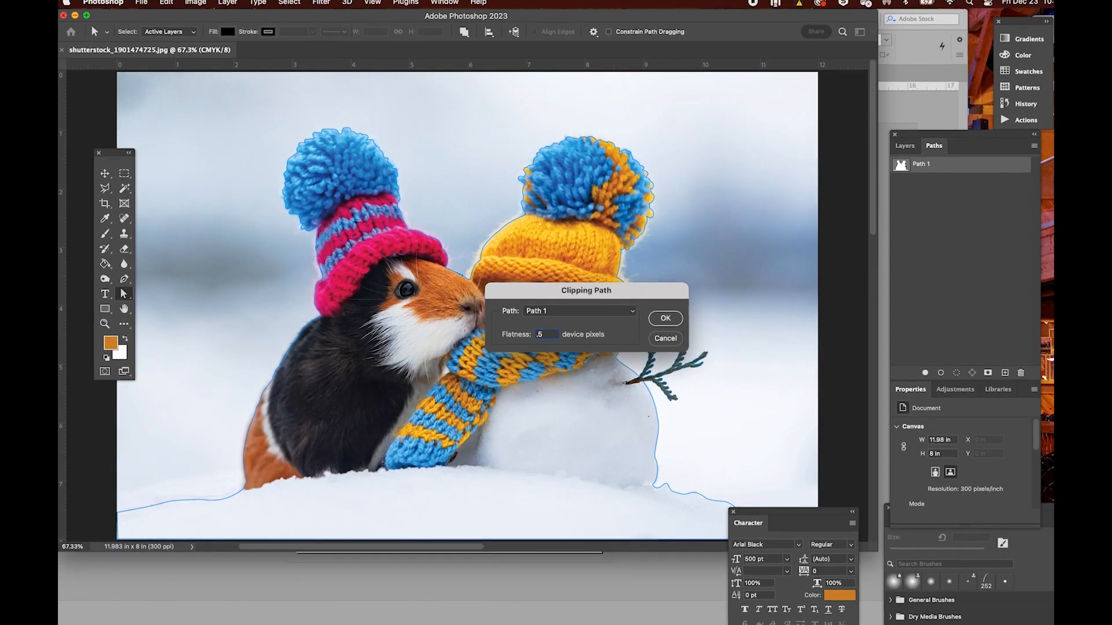
click(665, 320)
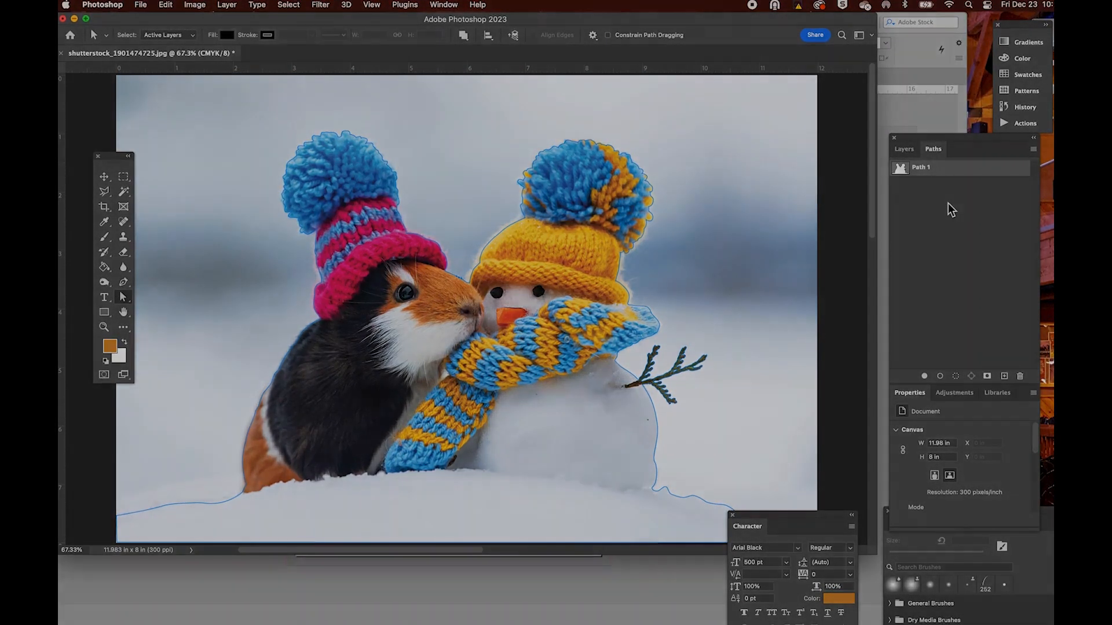
click(946, 207)
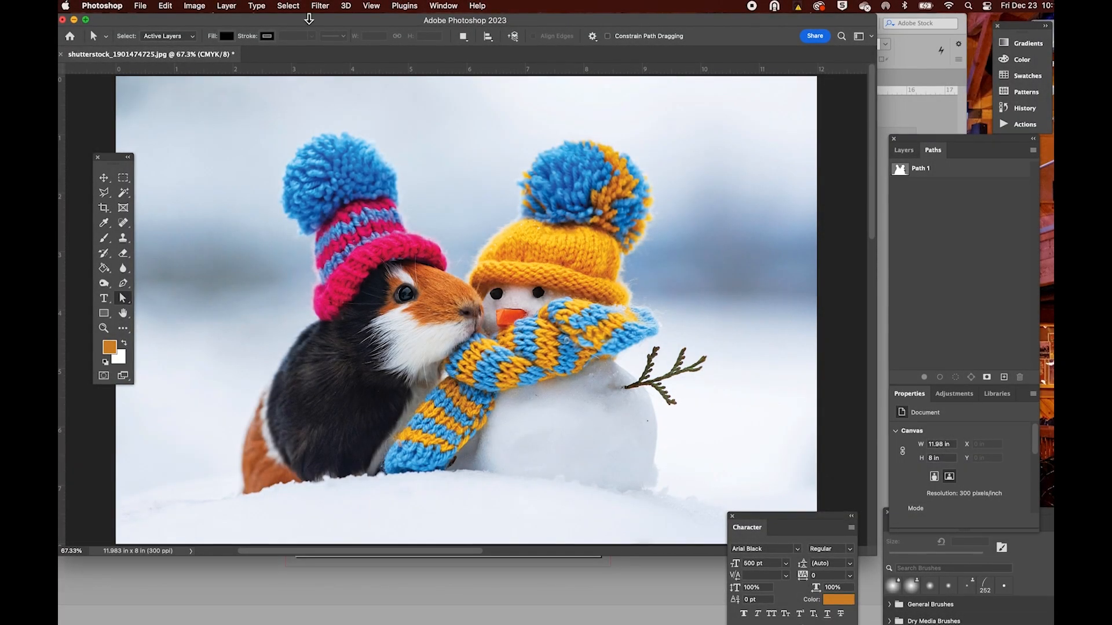
- Select the photo's subject automatically and convert the selection to a work path with a tolerance of 0.5 pixels
click(291, 7)
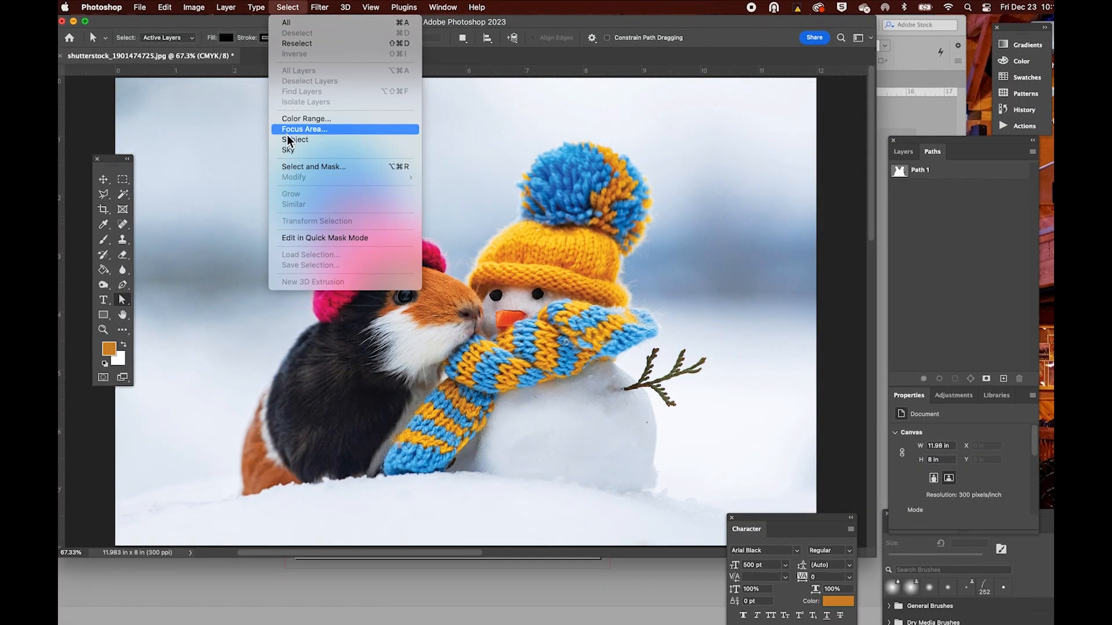
click(301, 144)
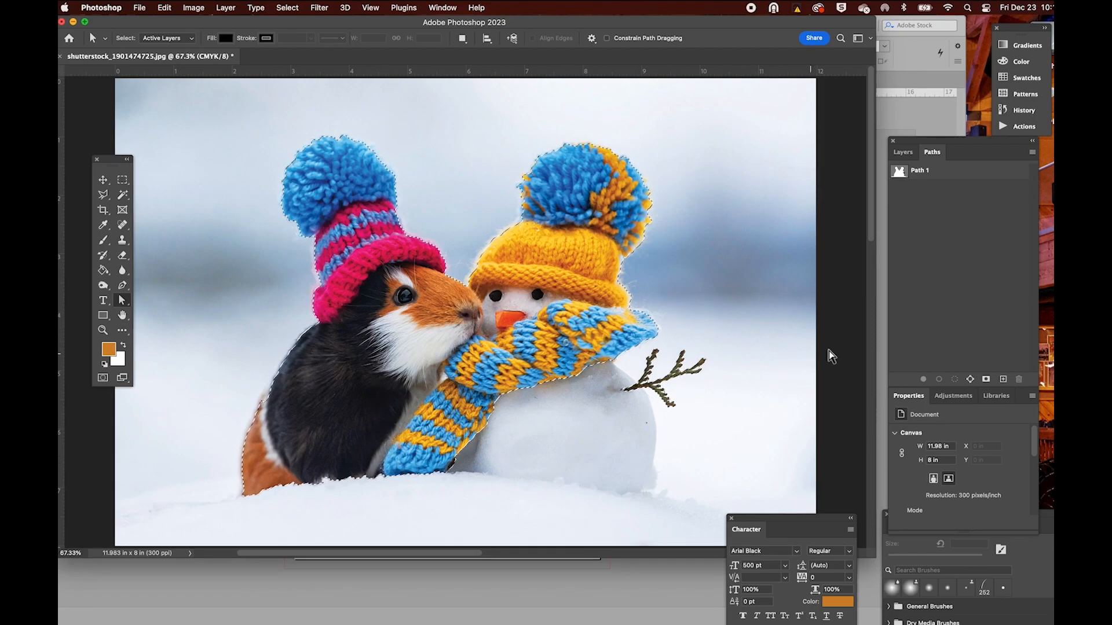
click(1032, 153)
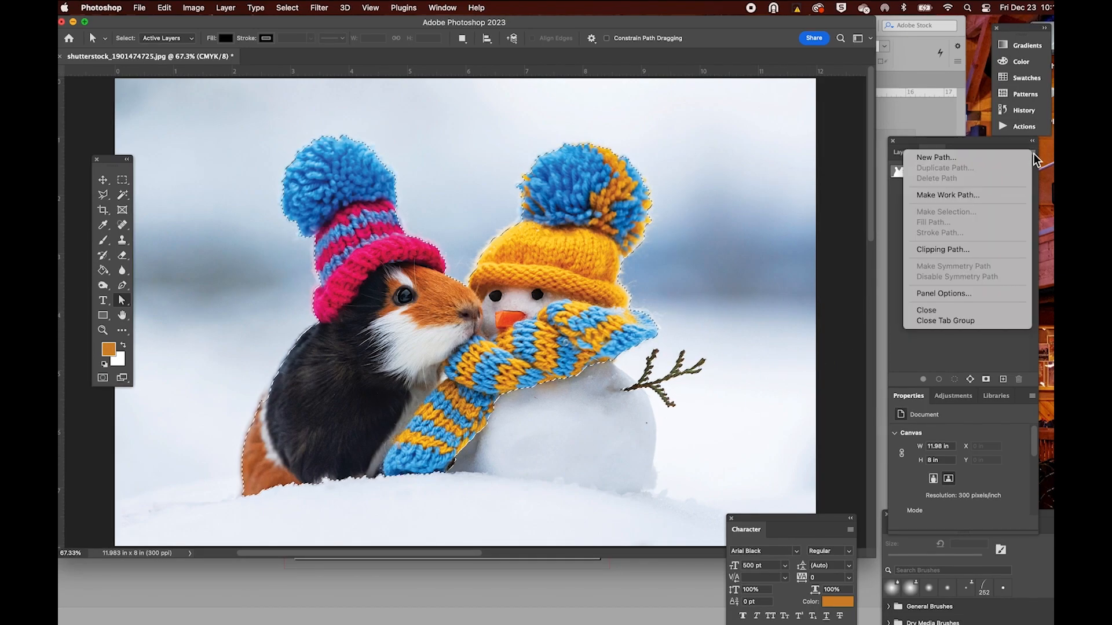
click(983, 197)
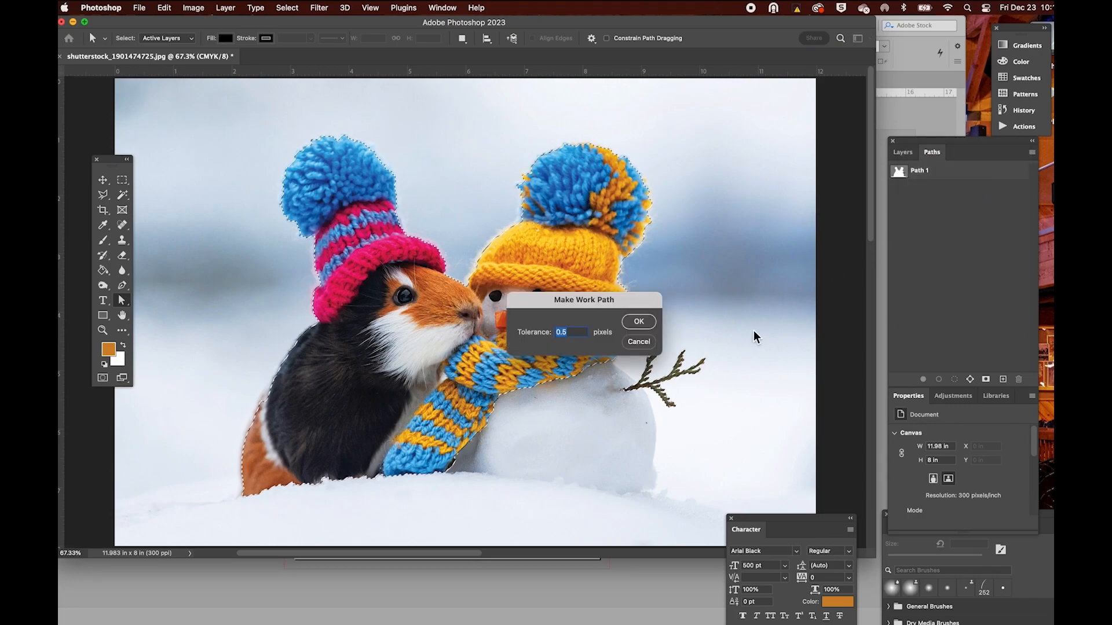
click(639, 322)
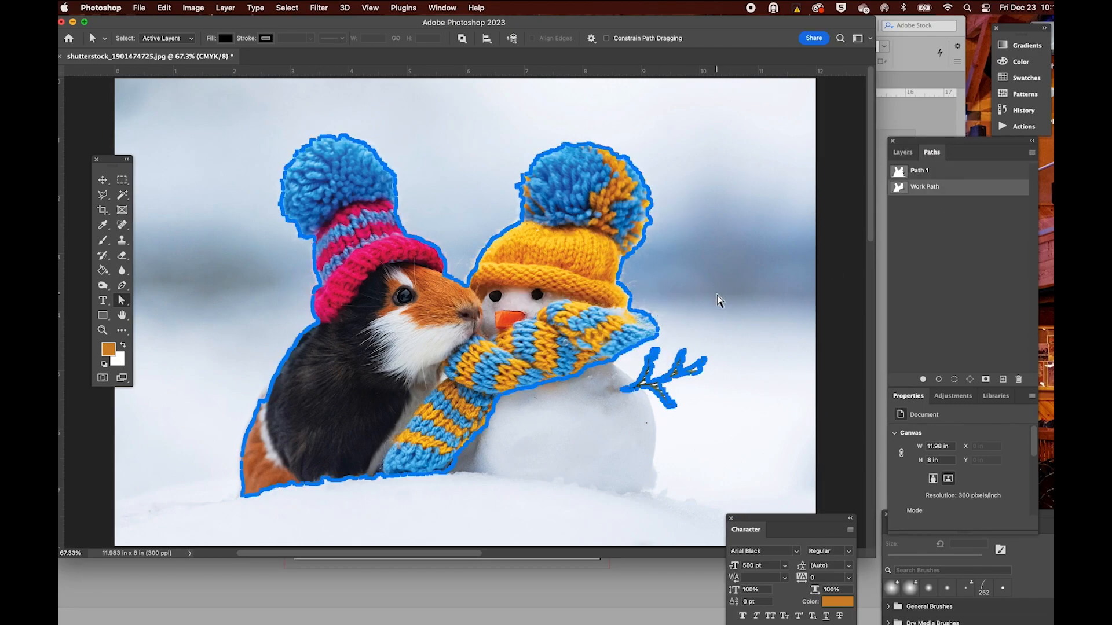
- Examine the work path's anchor points and contour along the scarf's outer edge
key(z)
click(666, 313)
click(647, 322)
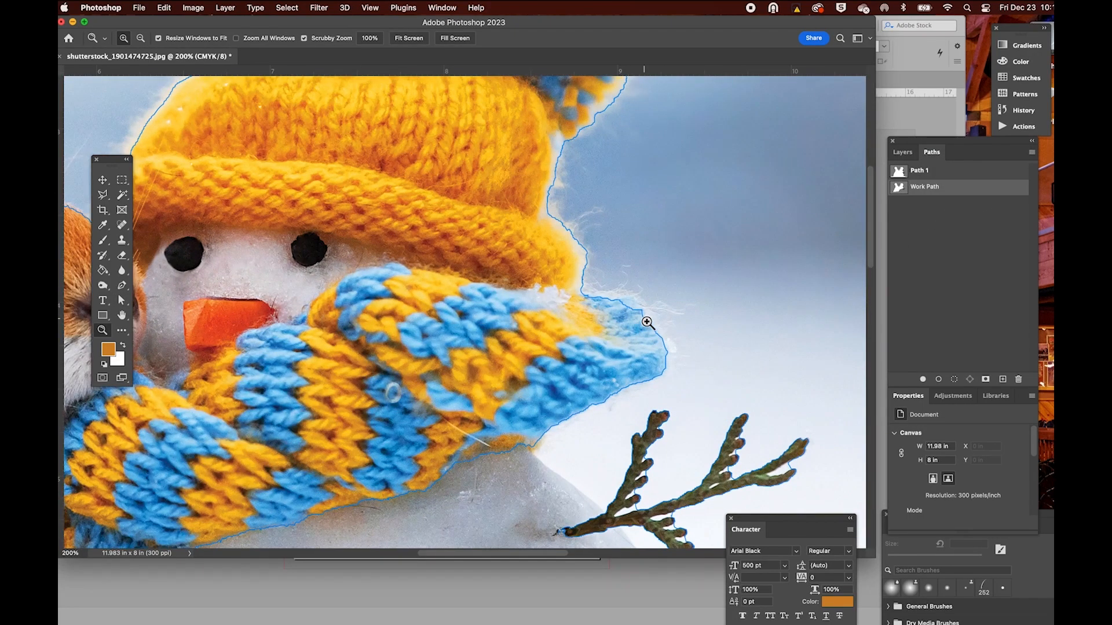
click(646, 321)
click(643, 317)
click(641, 316)
click(641, 315)
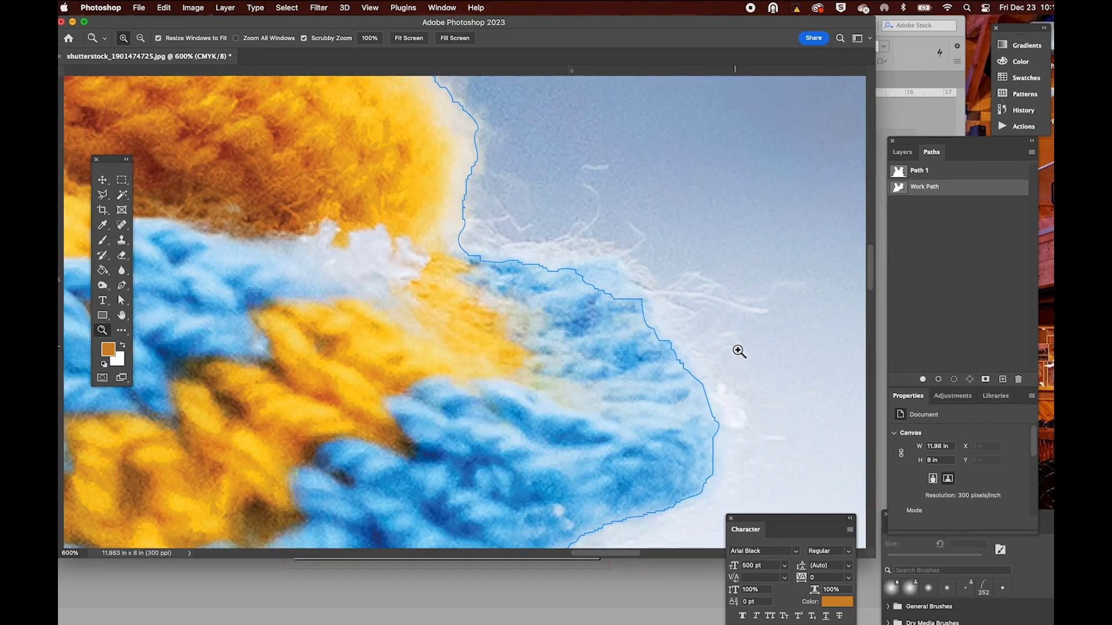
key(a)
click(699, 375)
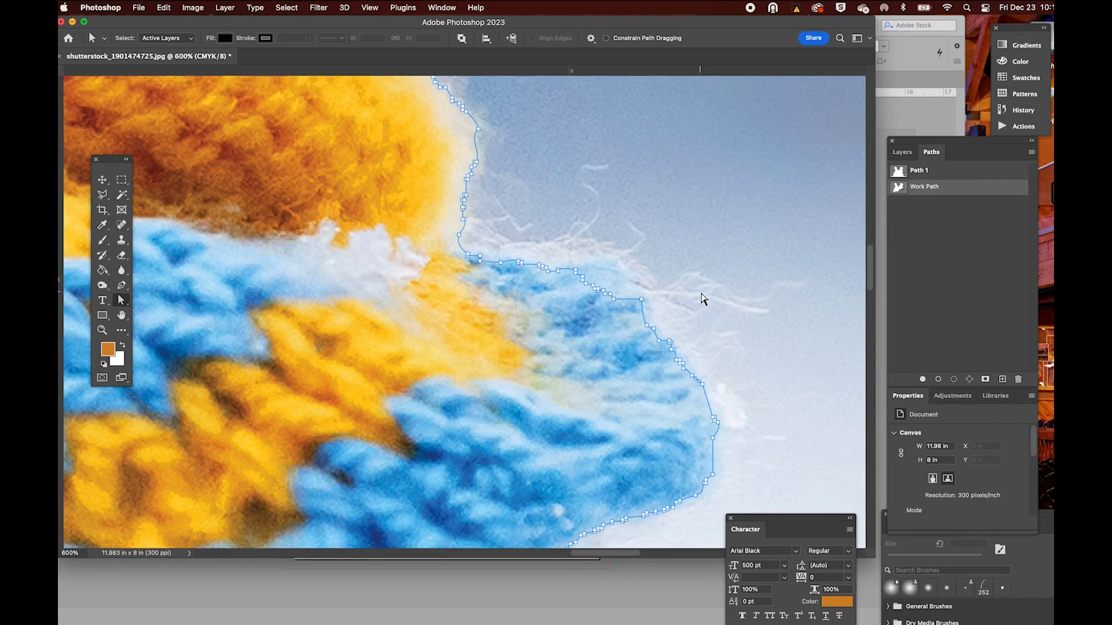
key(z)
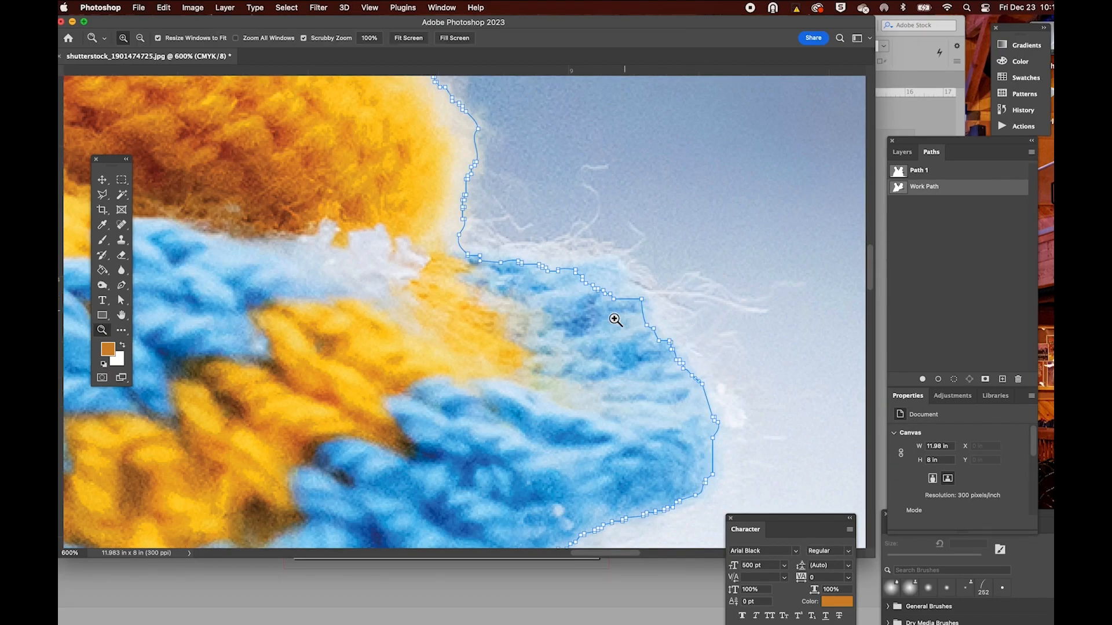
click(603, 307)
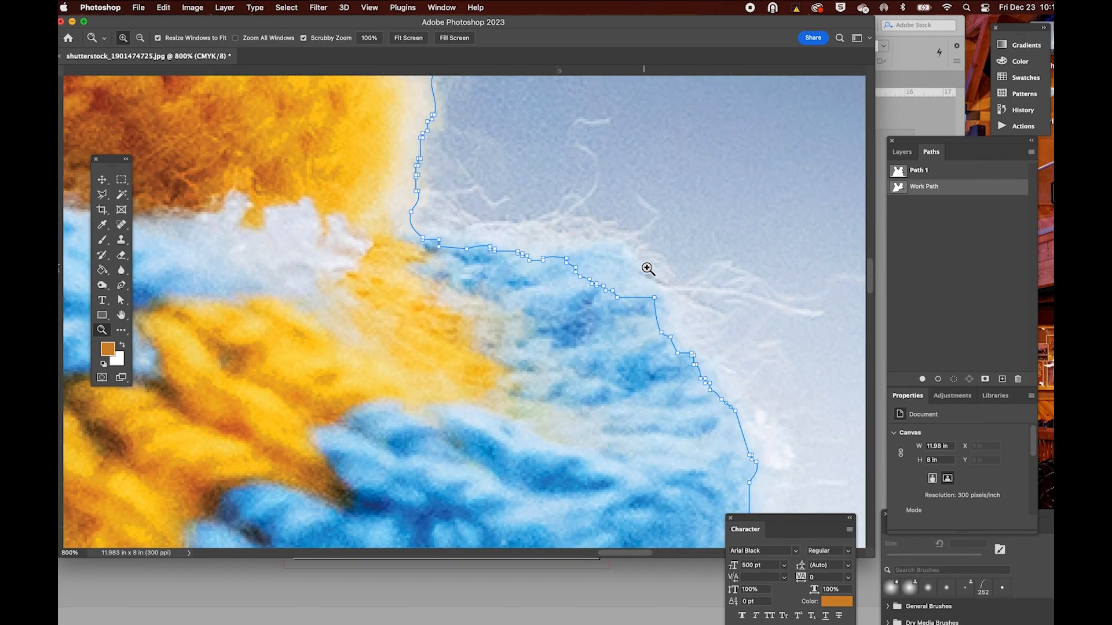
key(a)
click(690, 286)
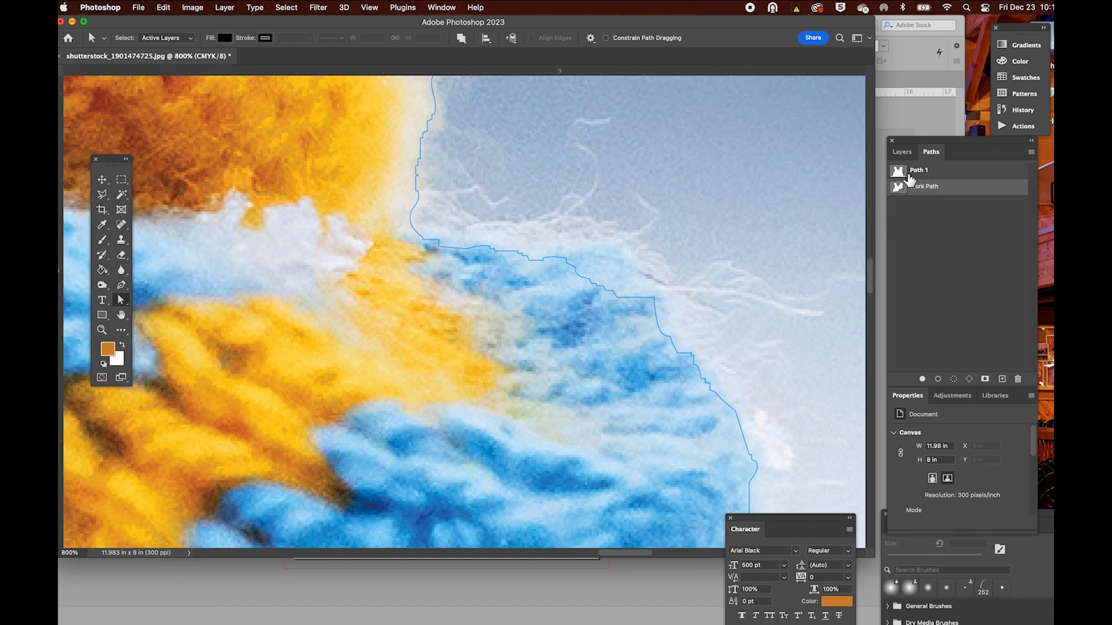
- Display Path 1 and compare its curve along the same scarf edge, then deselect it
click(908, 172)
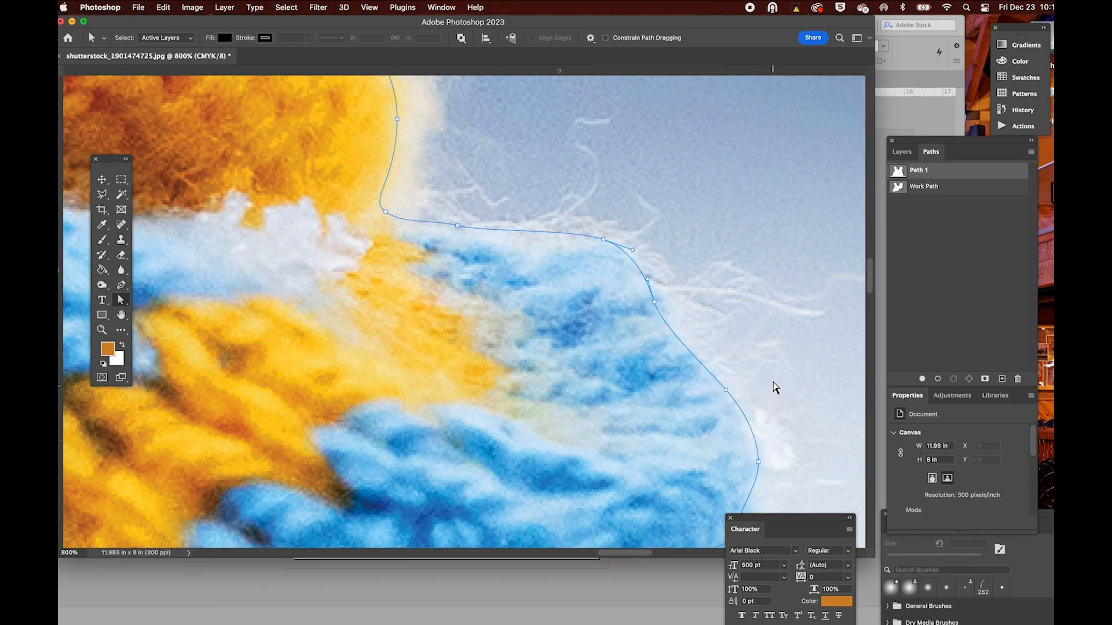
click(798, 267)
click(660, 313)
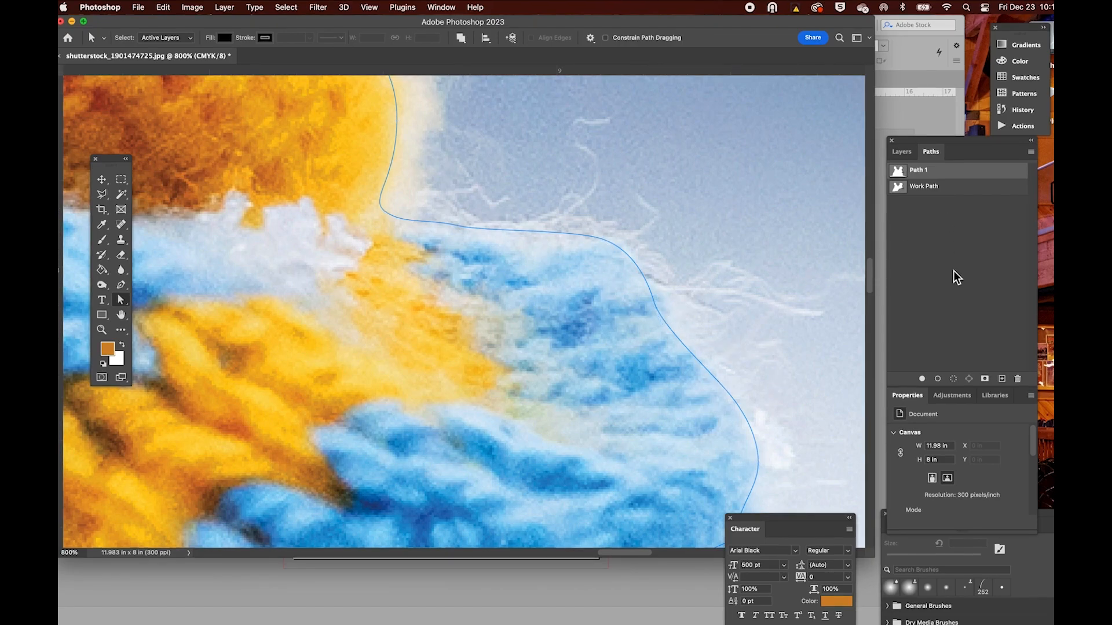
click(966, 240)
- Save the work path as Path 2
click(950, 186)
click(1031, 151)
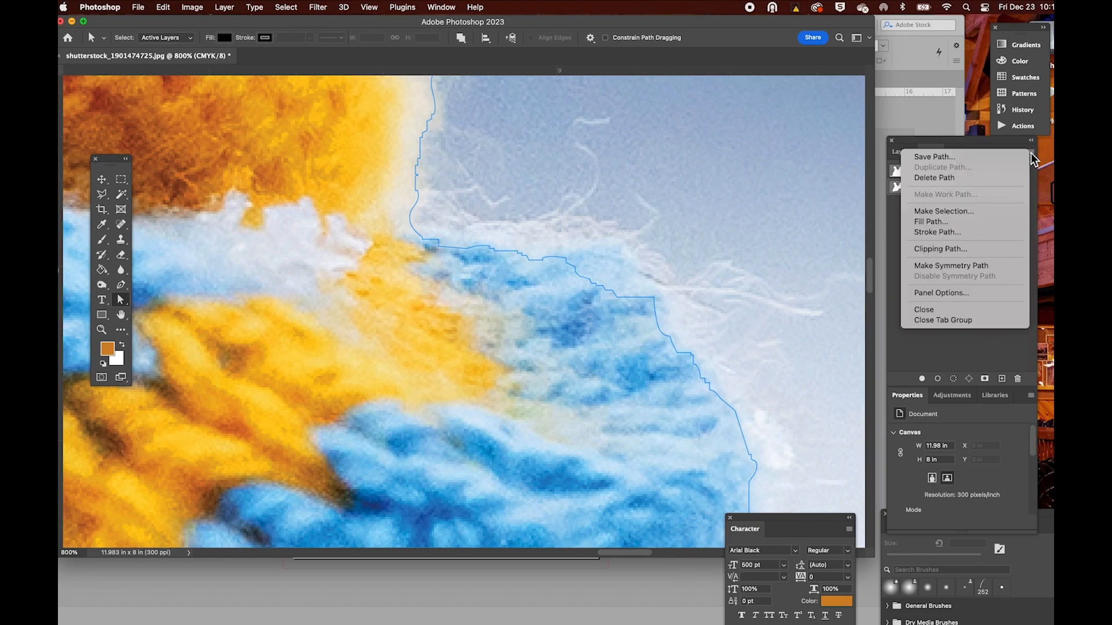
click(933, 156)
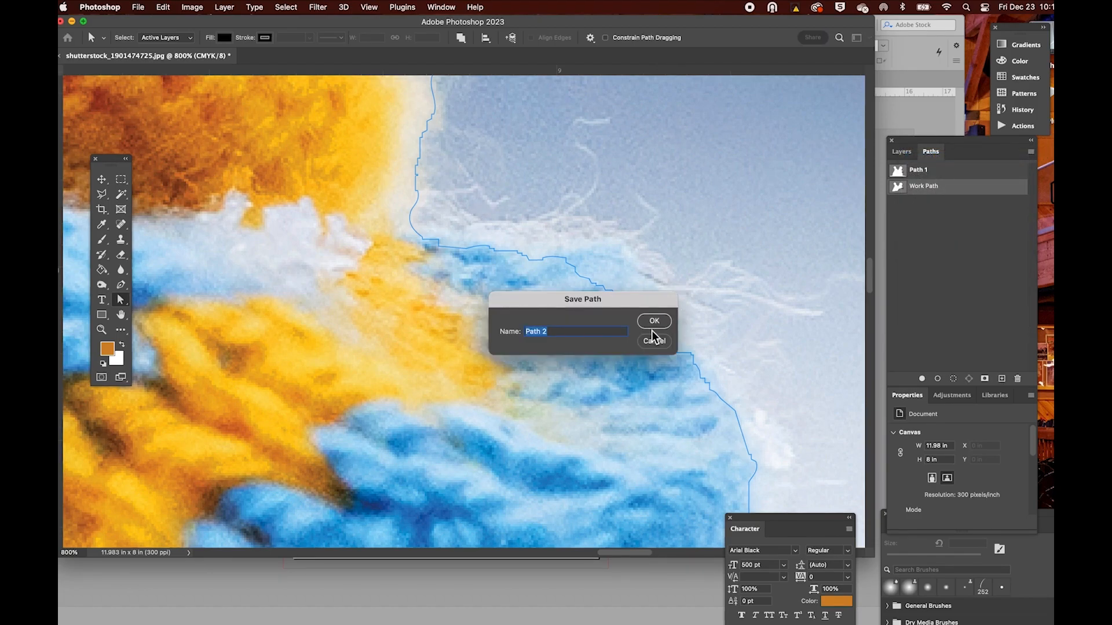
key(Return)
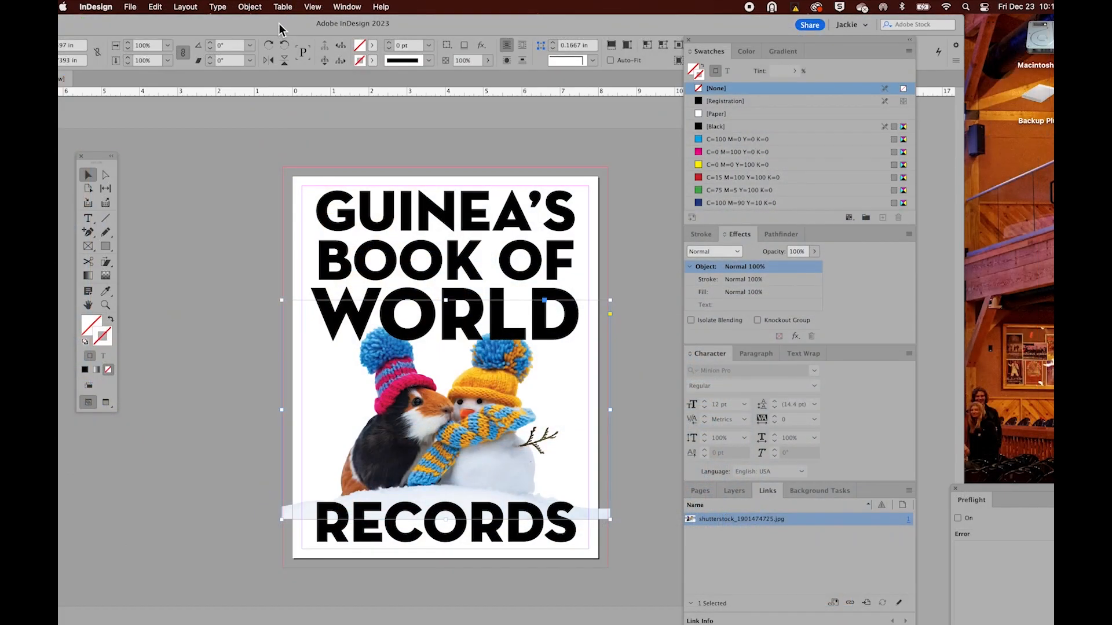
- Switch to the InDesign cover layout and bring the clipped guinea pig and snowman photo in front of the title text
drag(279, 24, 328, 23)
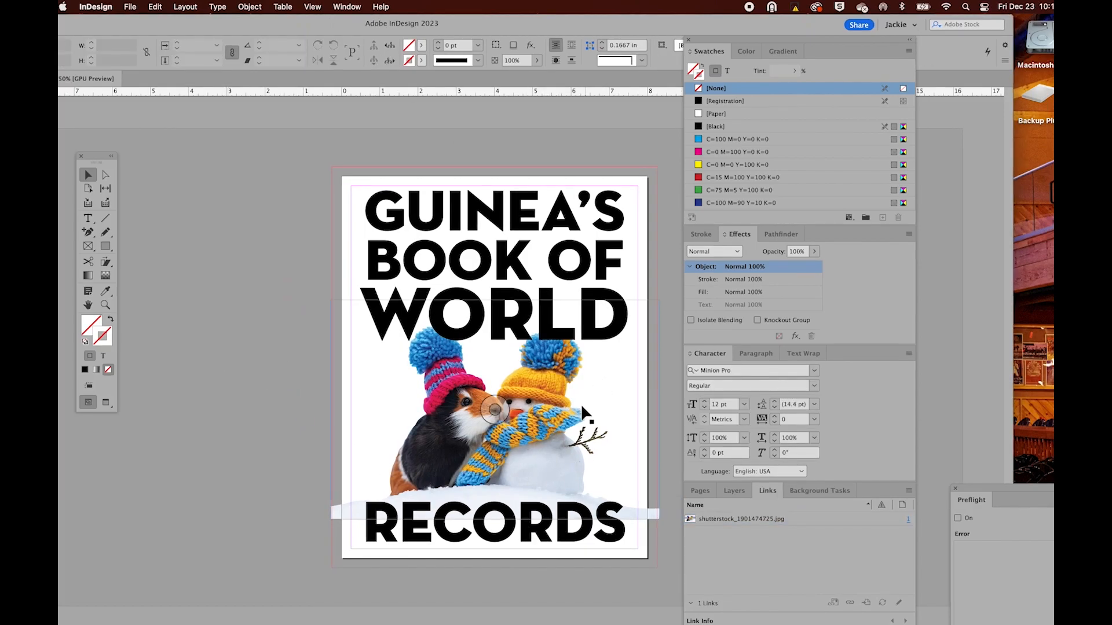
key(super+shift+bracketright)
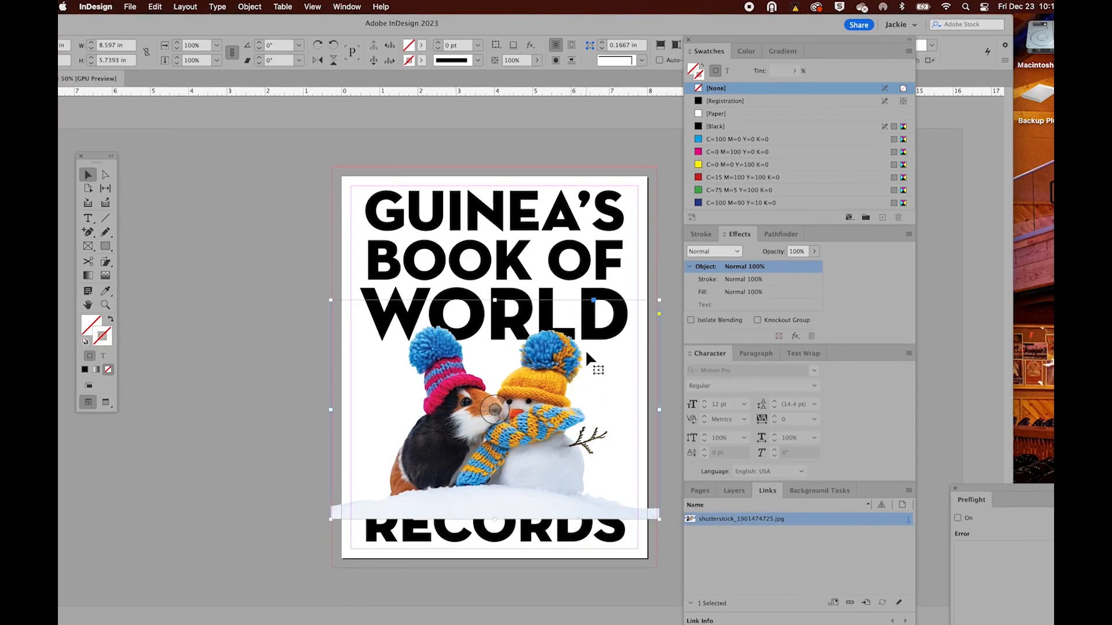
drag(556, 405, 549, 405)
drag(564, 475, 570, 473)
key(z)
click(571, 535)
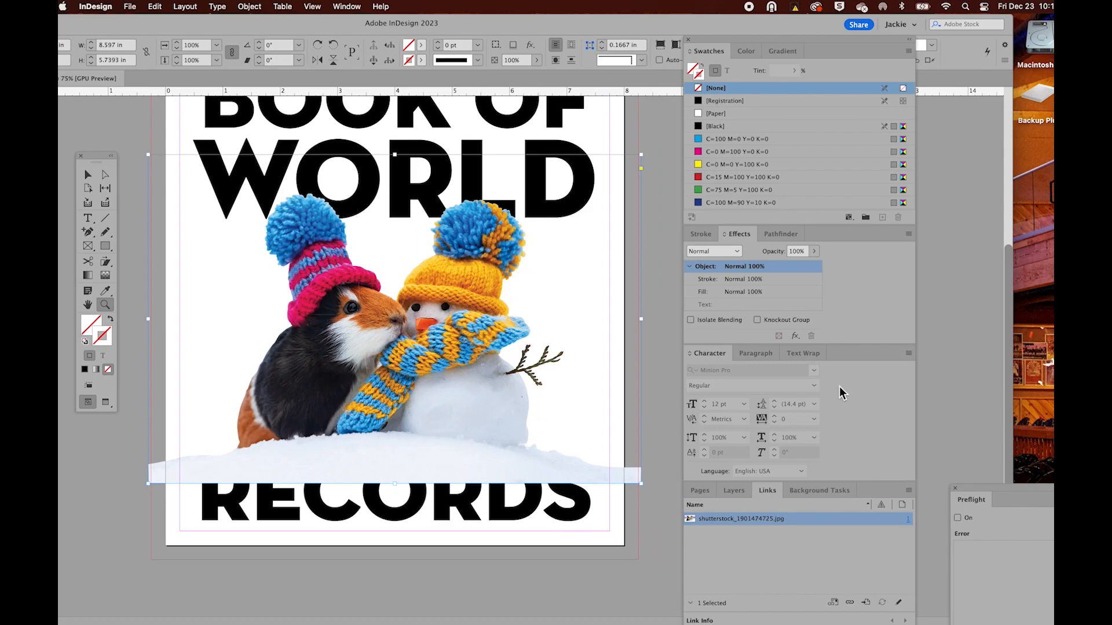
- Bring the RECORDS text frame in front of the guinea pig and snowman photo
click(87, 175)
click(539, 550)
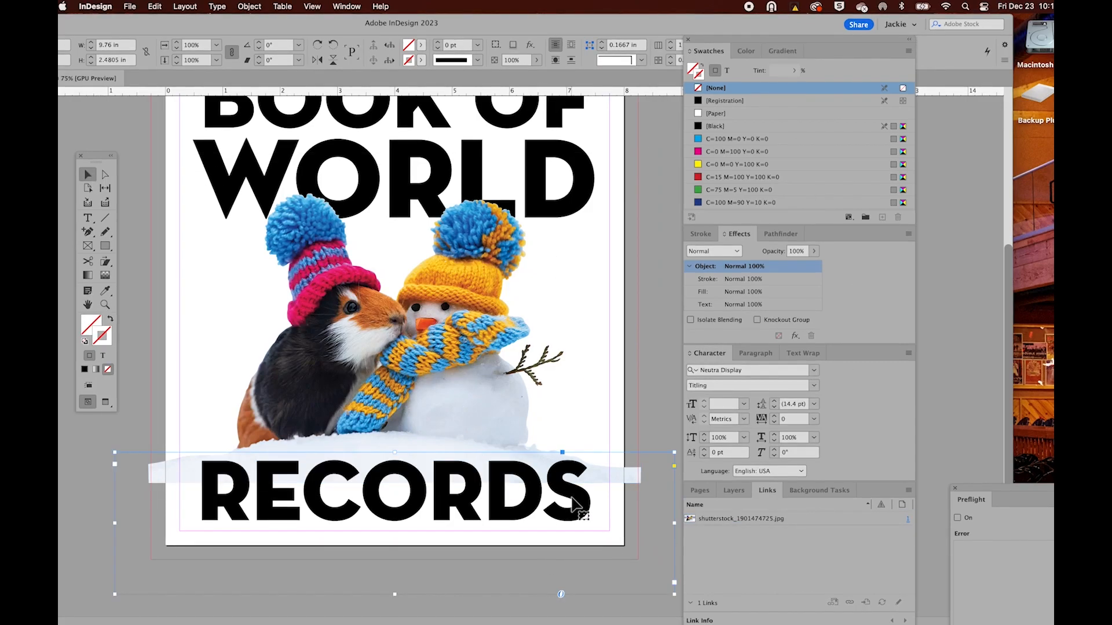
- Apply a Directional Feather effect with a 0.25 in bottom feather width to the guinea pig and snowman photo
click(394, 319)
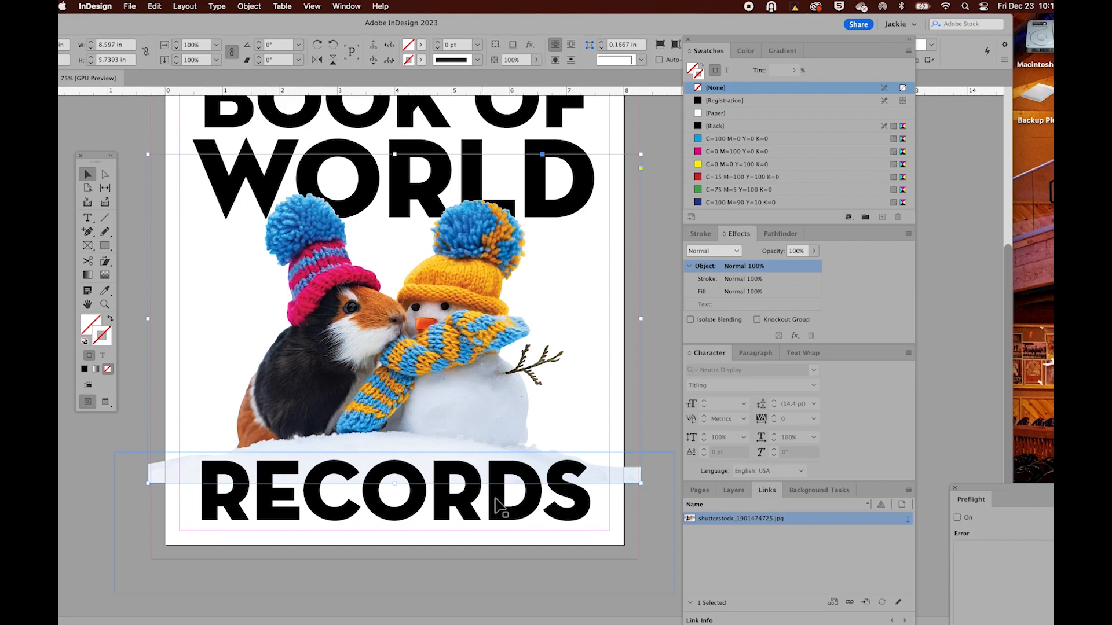
click(249, 7)
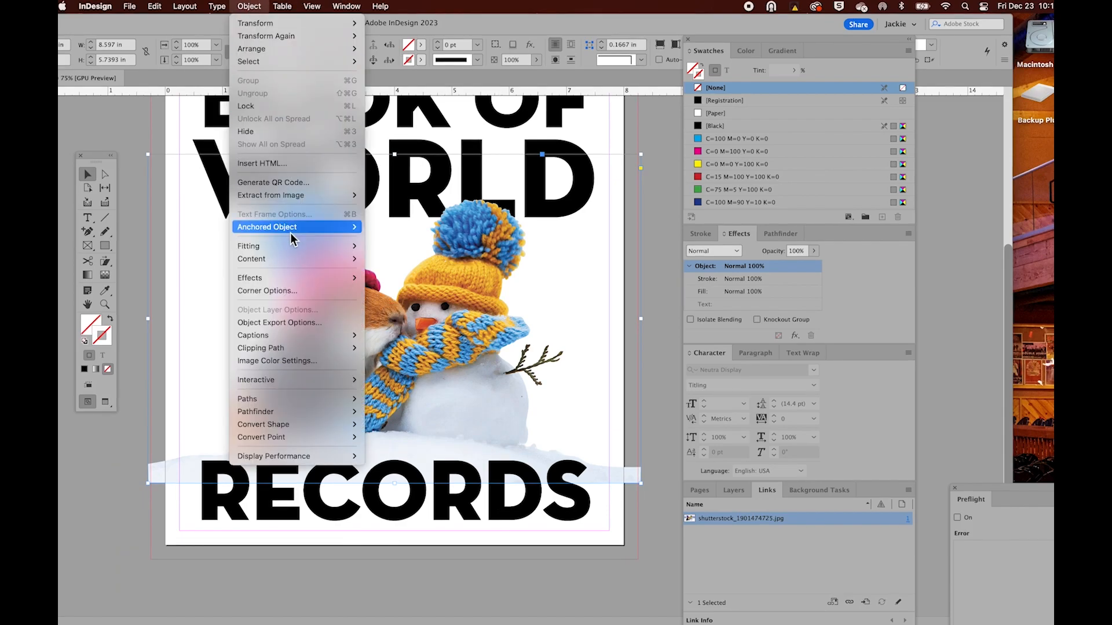
mouse_move(283, 258)
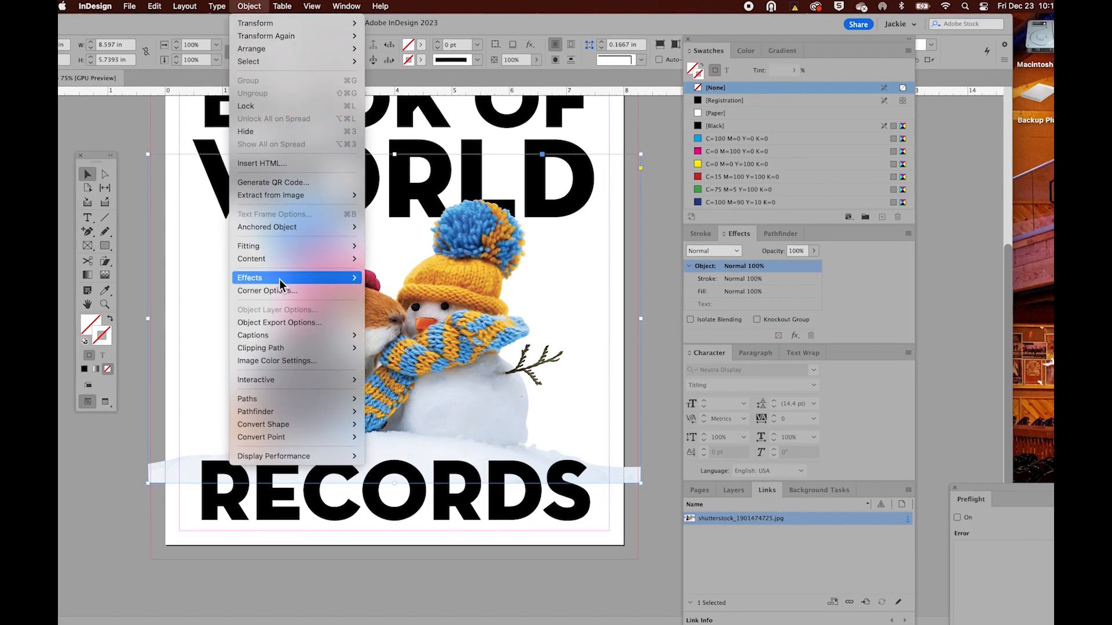
mouse_move(281, 279)
click(418, 384)
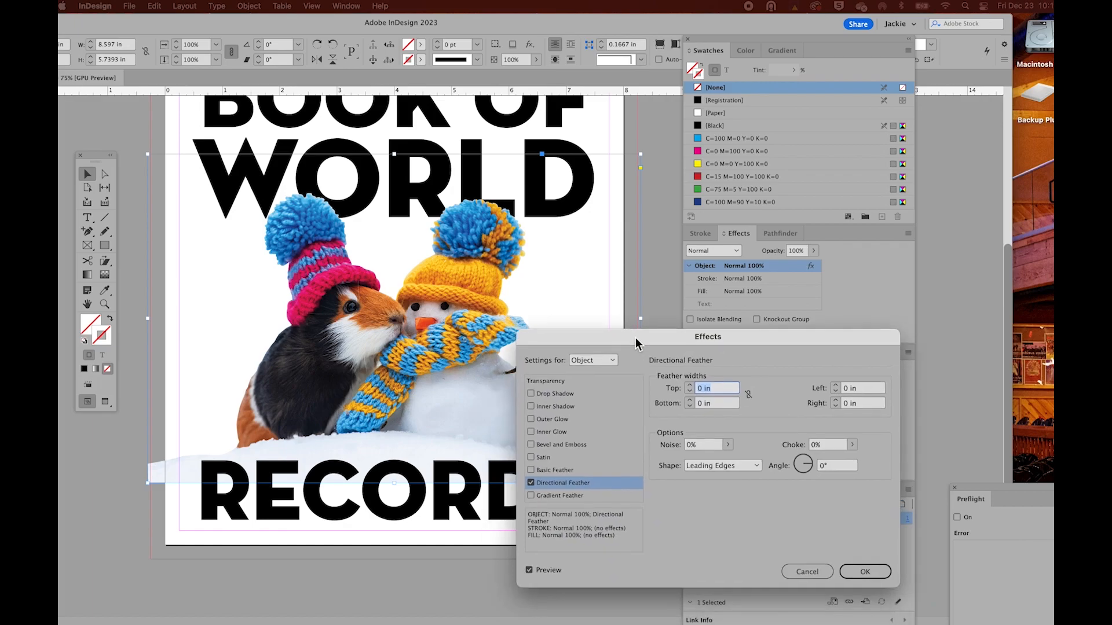
drag(644, 344, 334, 126)
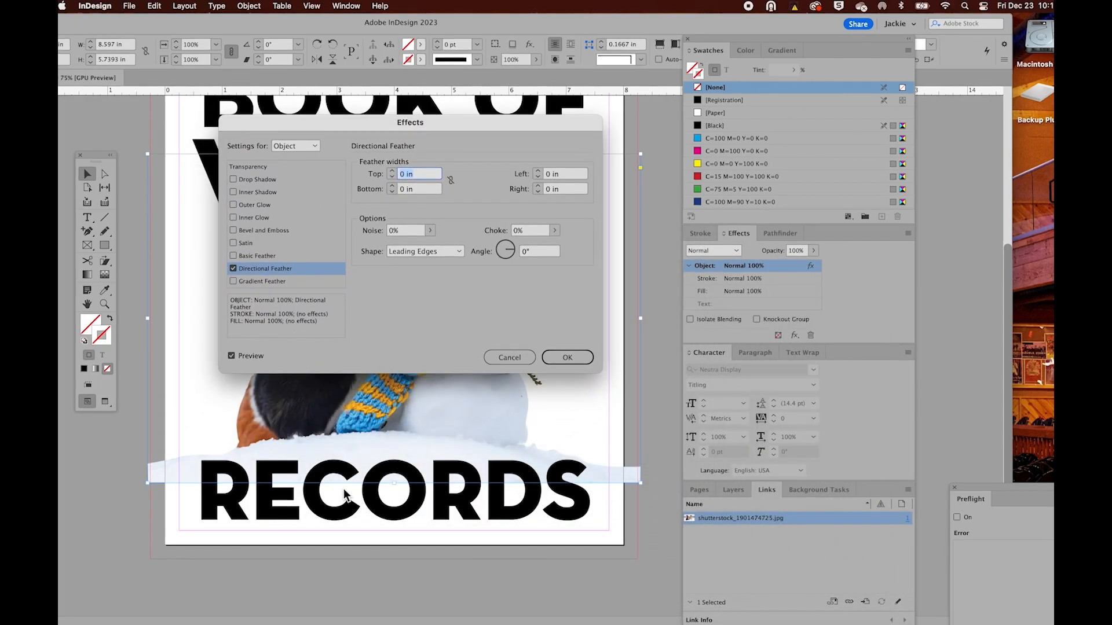
click(393, 186)
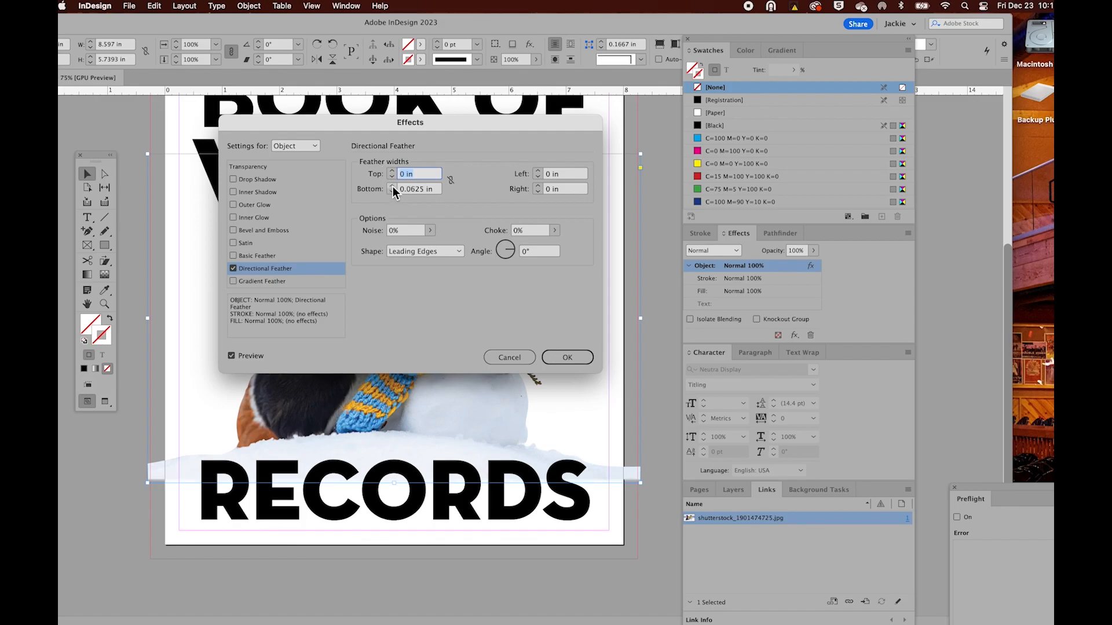
click(393, 186)
click(393, 185)
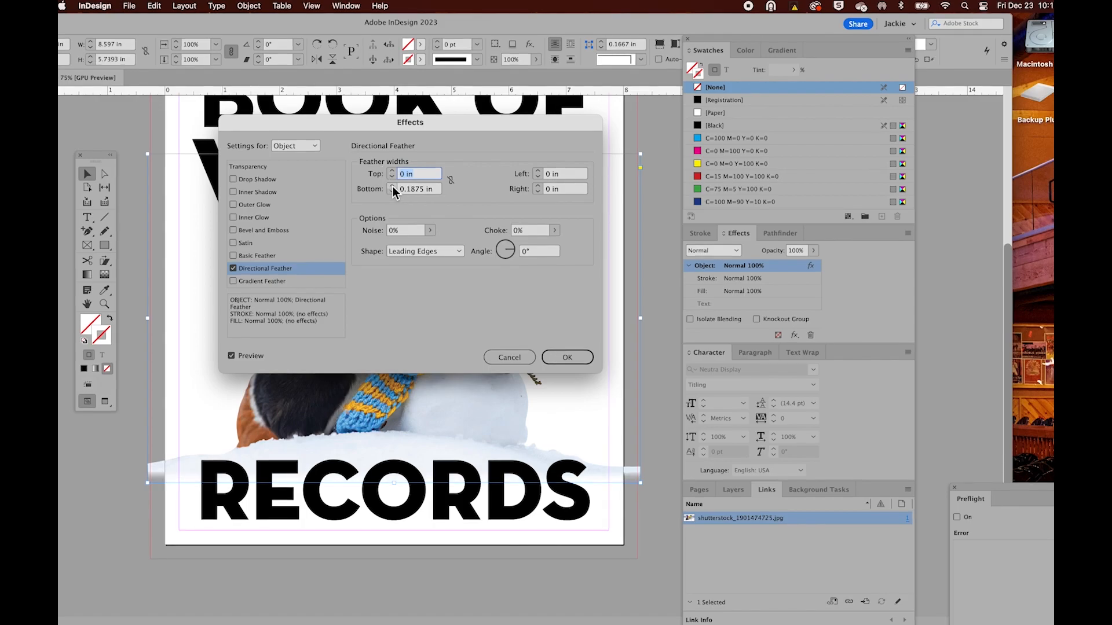
click(392, 186)
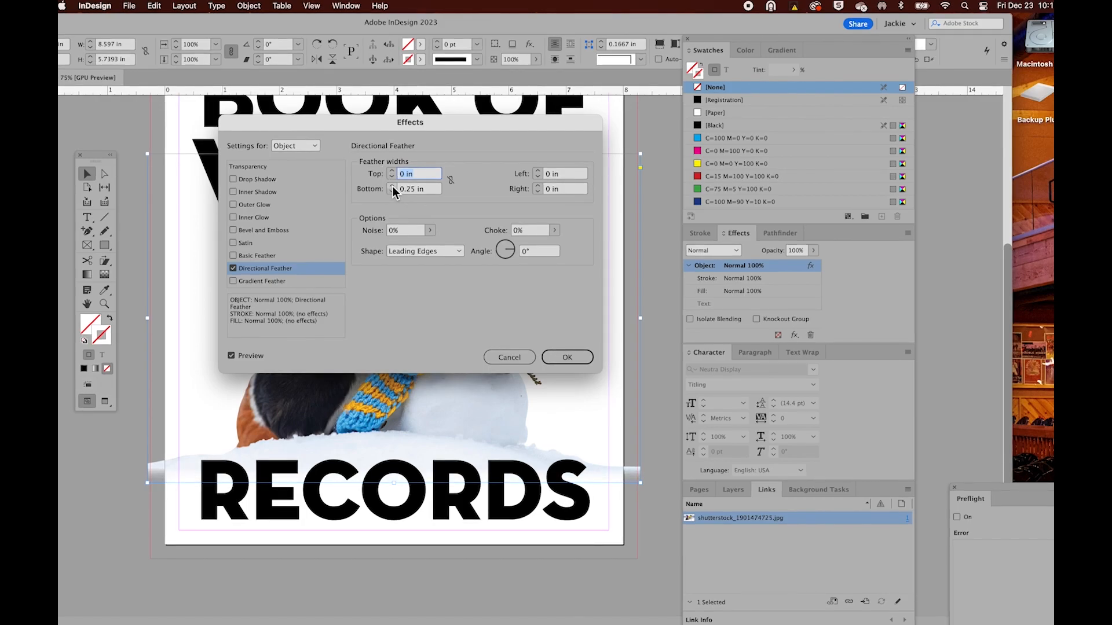
click(575, 357)
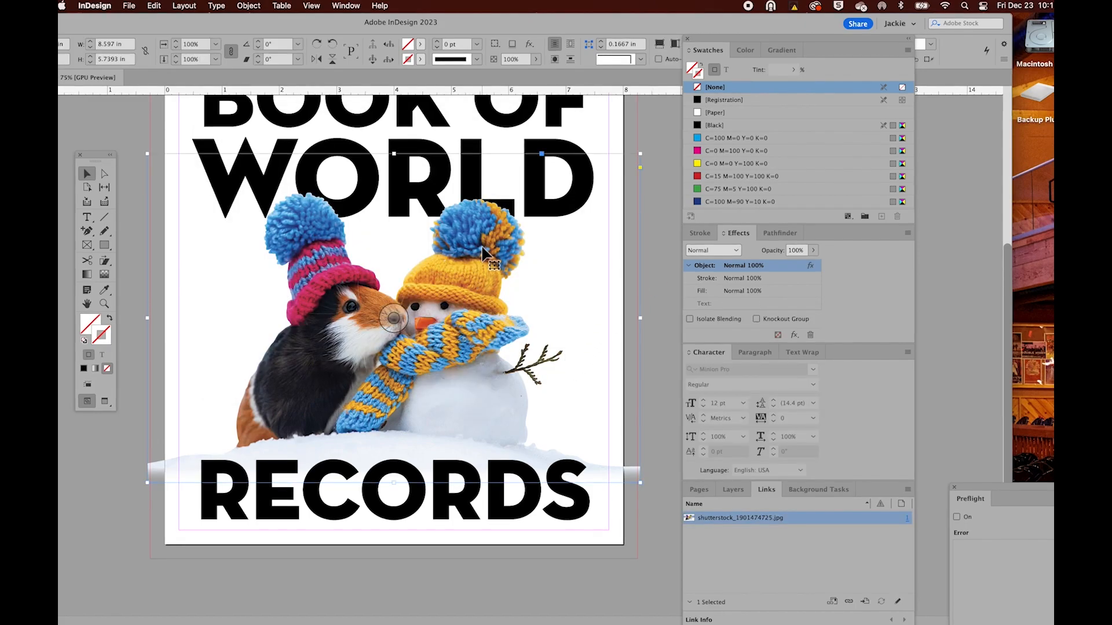
- Move the feathered photo straight down slightly so the snow sits lower behind RECORDS, then deselect it
drag(481, 247, 483, 263)
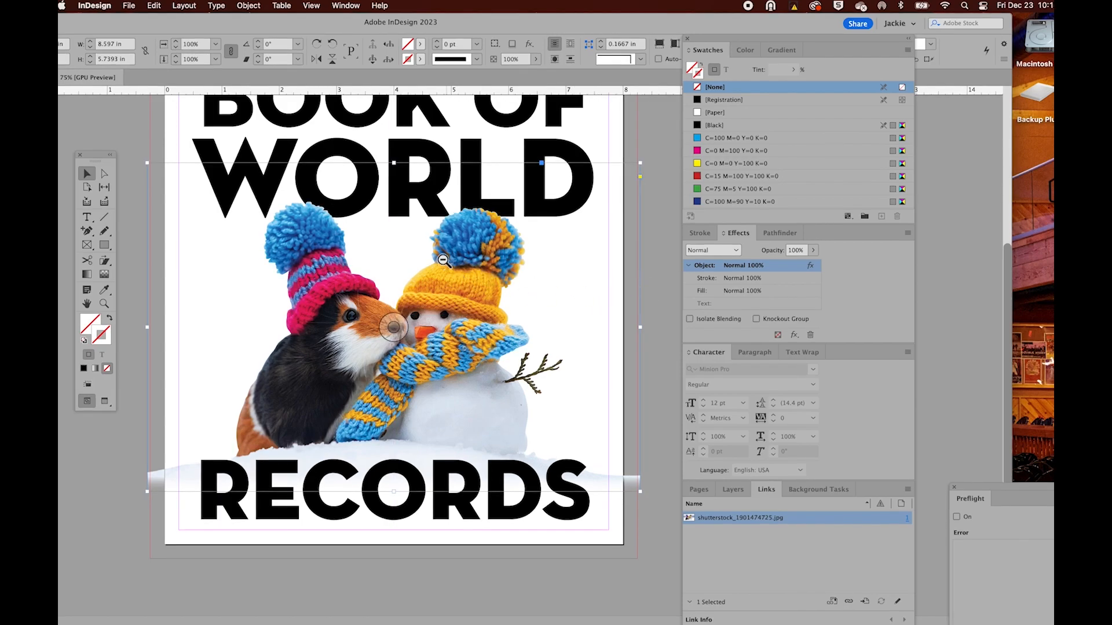
key(super+minus)
drag(590, 23, 509, 19)
click(612, 322)
- Draw a rectangle from beyond the cover's top bleed down to the snow's lower edge and fill it with blue sampled from the photo
click(106, 241)
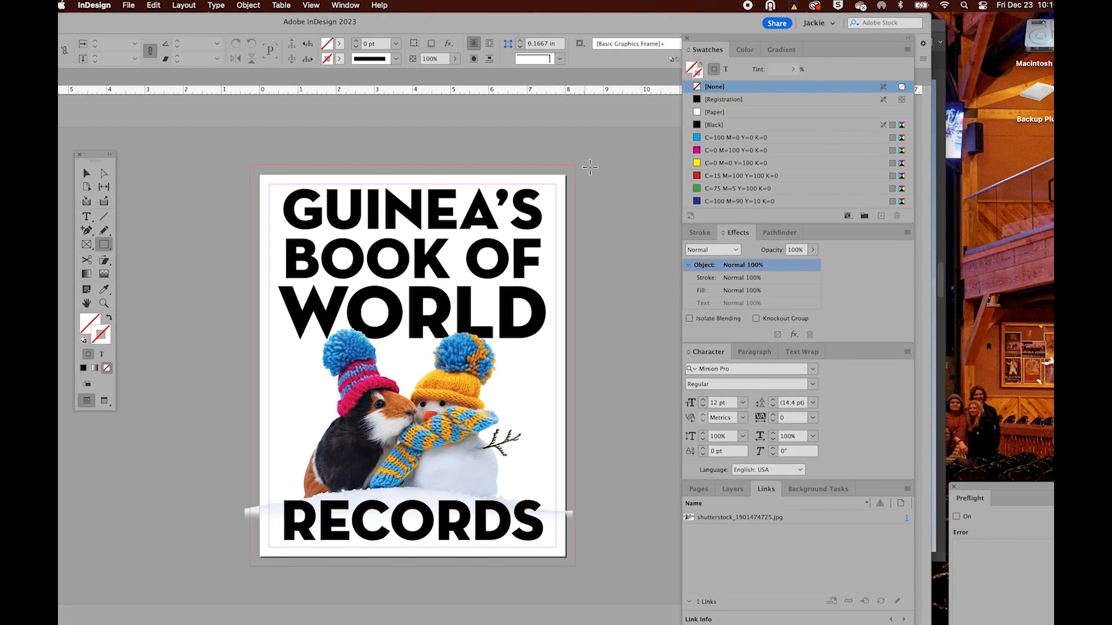
drag(578, 165, 240, 515)
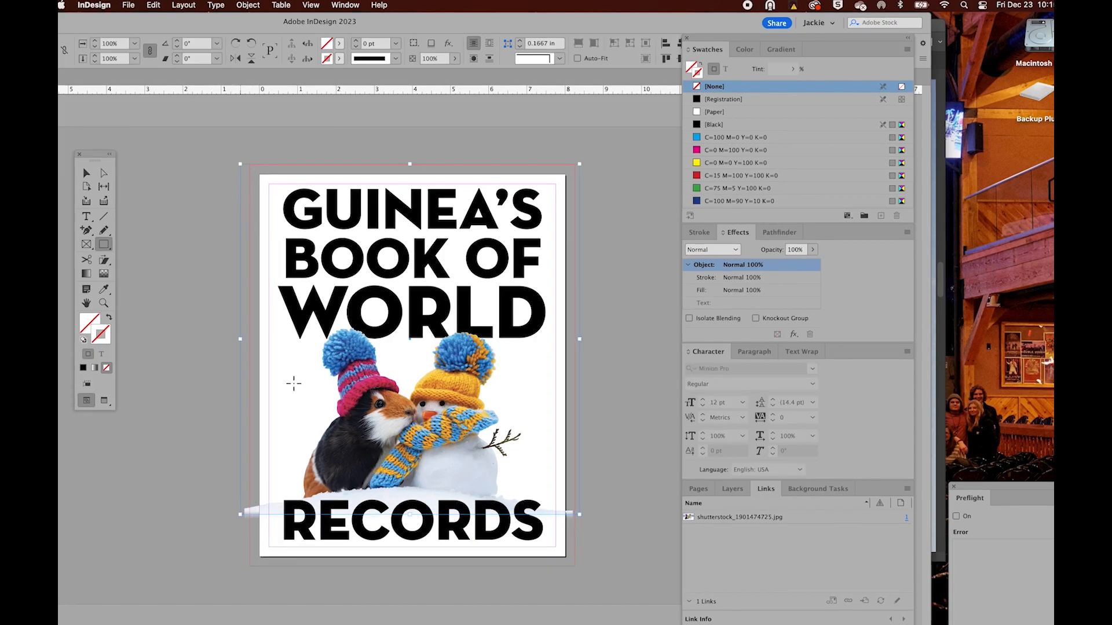
click(92, 325)
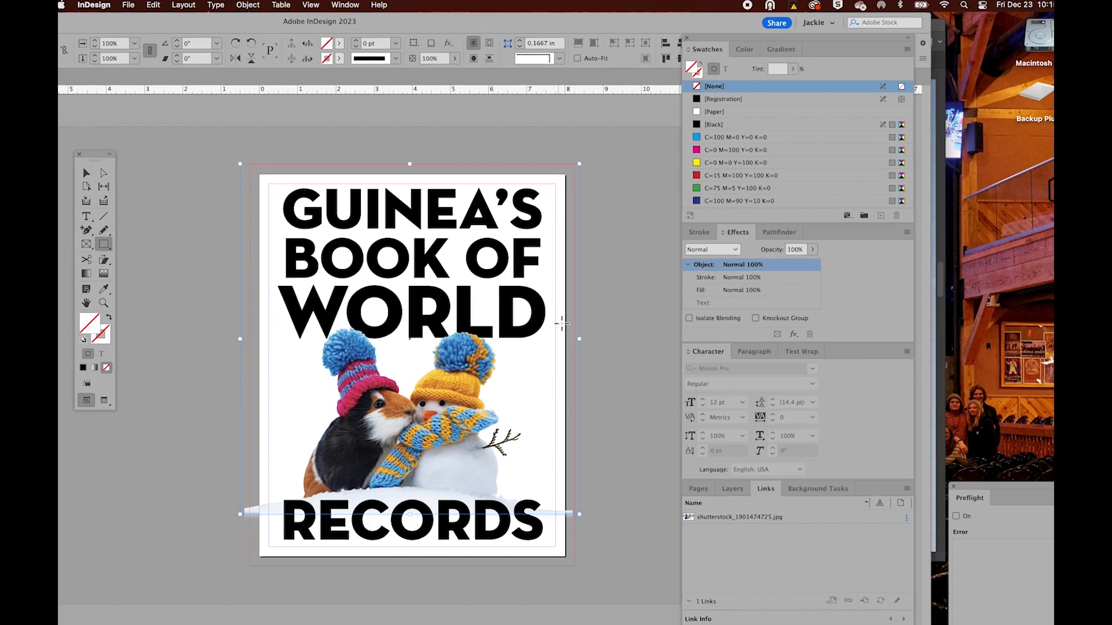
key(i)
click(459, 347)
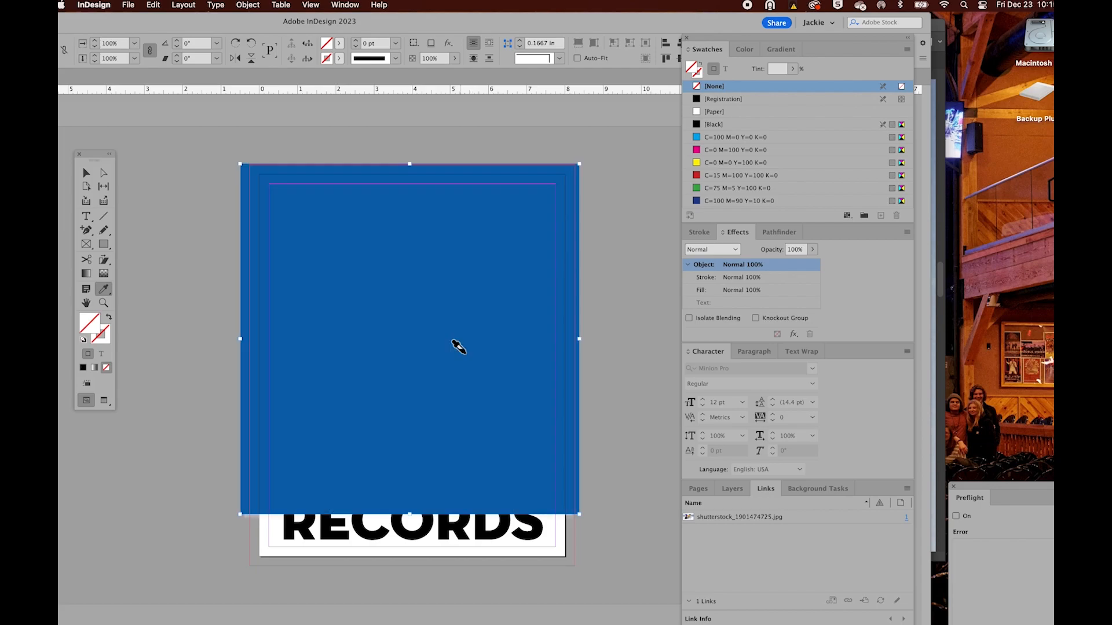
- Send the blue rectangle behind the title and photo, and save its fill as the CMYK swatch C=90 M=62 Y=1 K=0
click(86, 173)
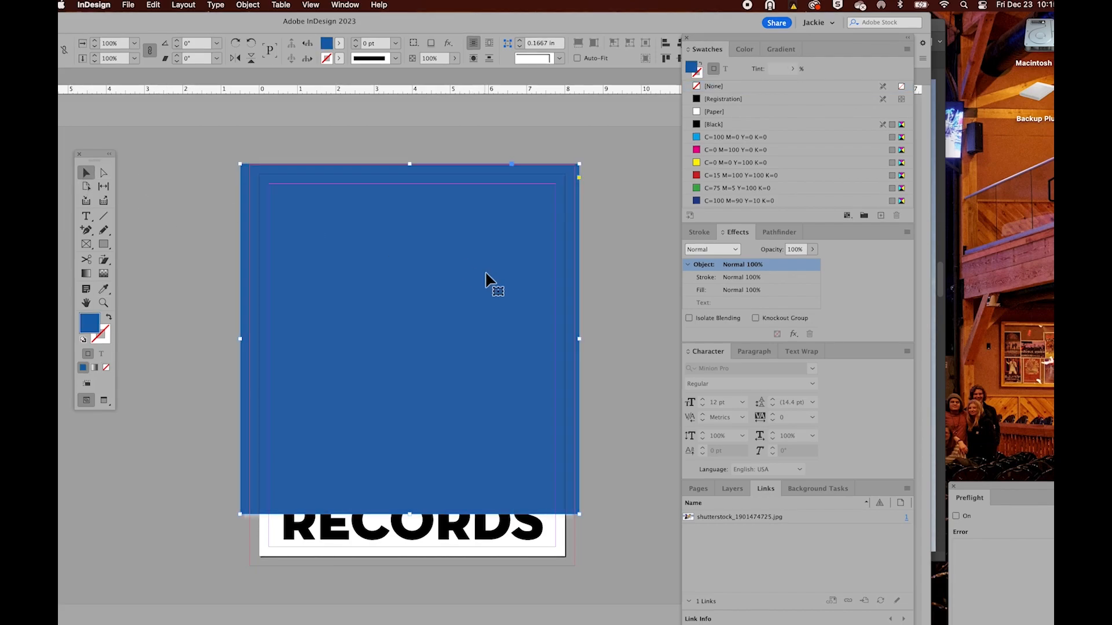
key(super+shift+bracketleft)
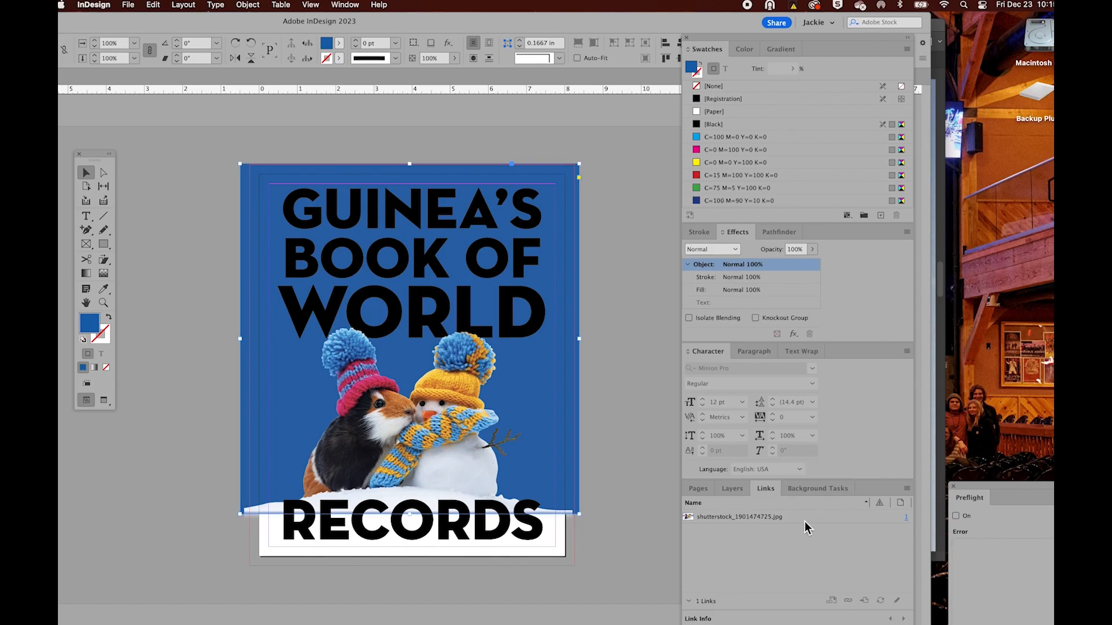
double_click(90, 323)
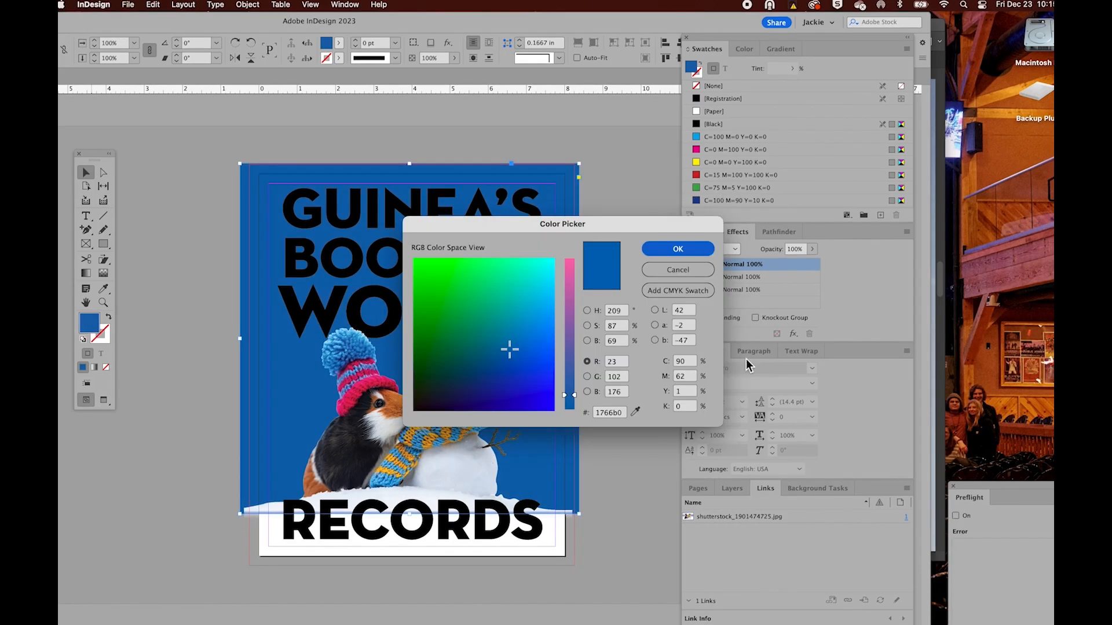
click(679, 291)
key(Return)
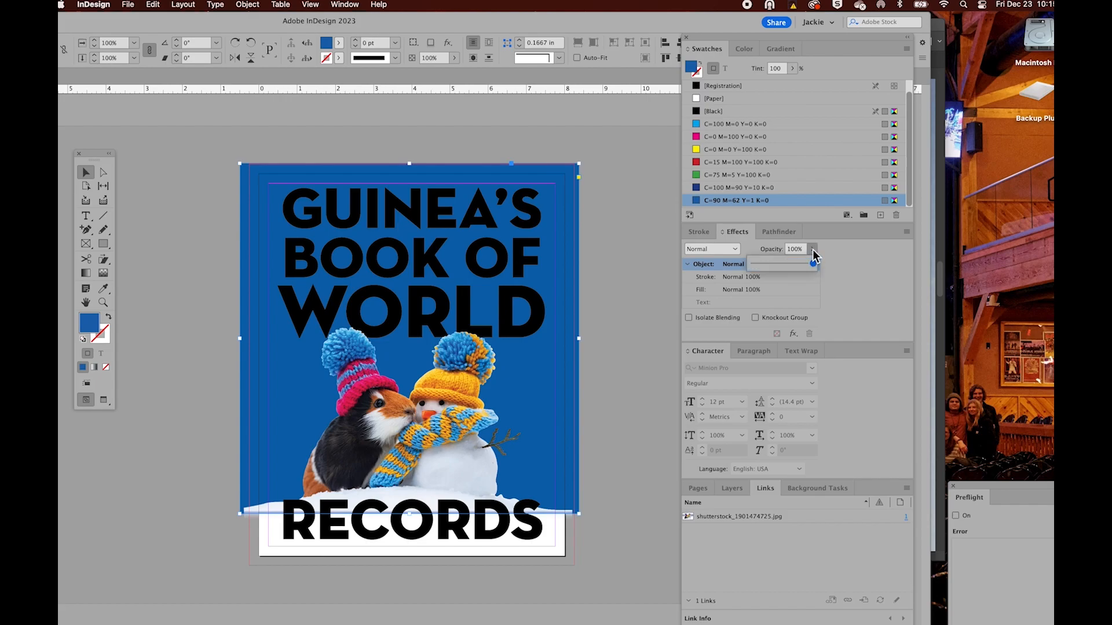
- Lighten the rectangle's tint to 26%, change its swatch to C=100 M=0 Y=0 K=0, and fine-tune the tint
click(793, 69)
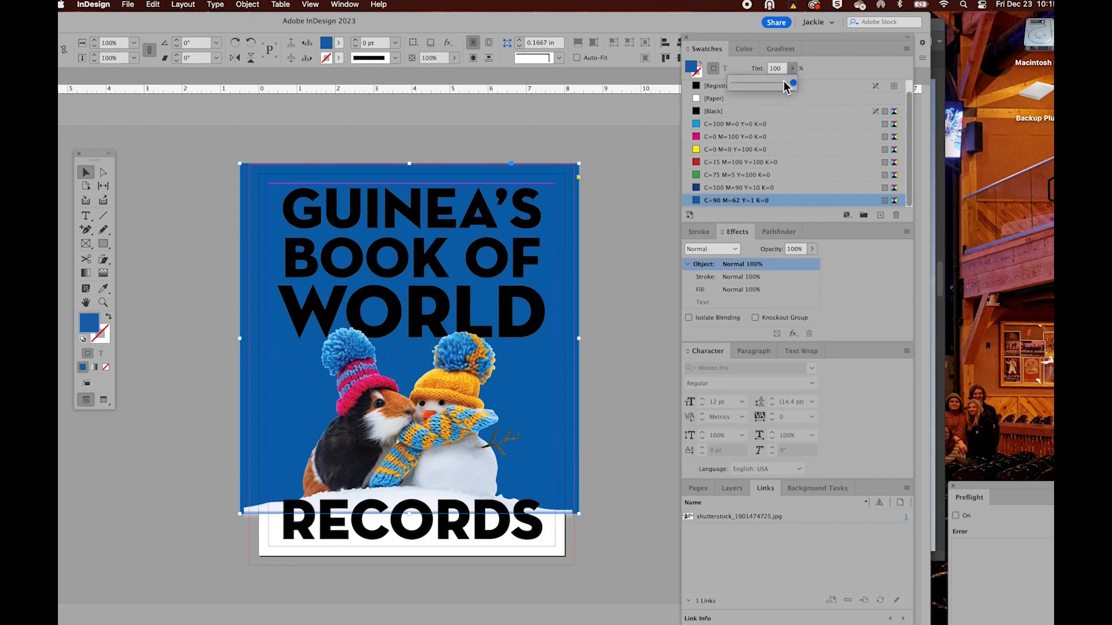
drag(791, 83, 749, 85)
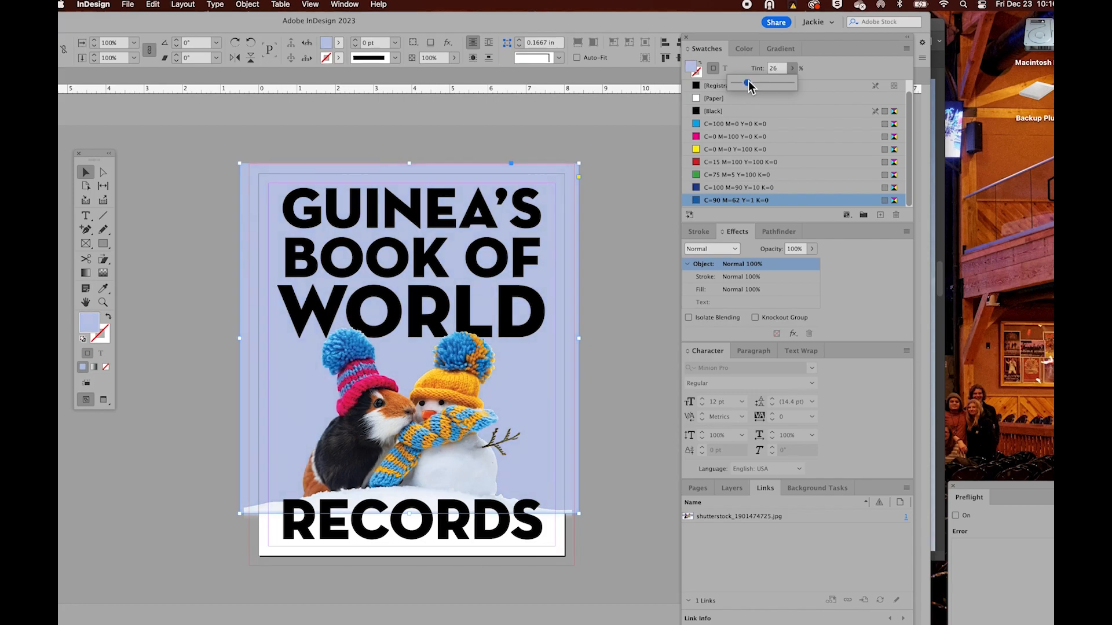
click(721, 124)
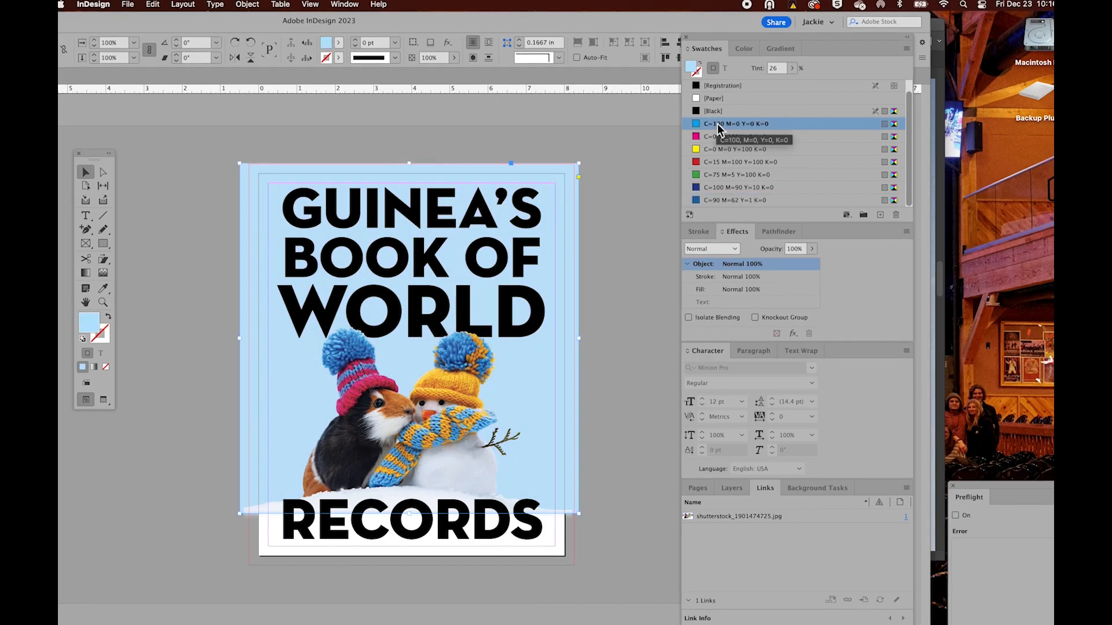
click(793, 68)
drag(753, 84, 751, 87)
click(643, 394)
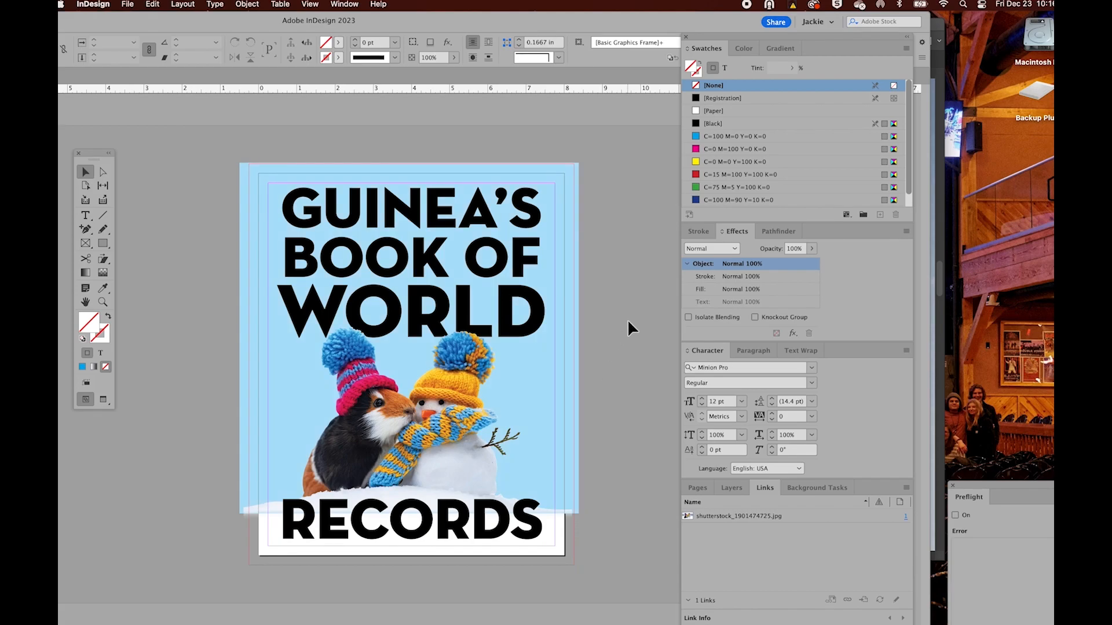
- Examine the cutout edges of the hats, pompoms and scarf against the light blue background
key(z)
click(415, 393)
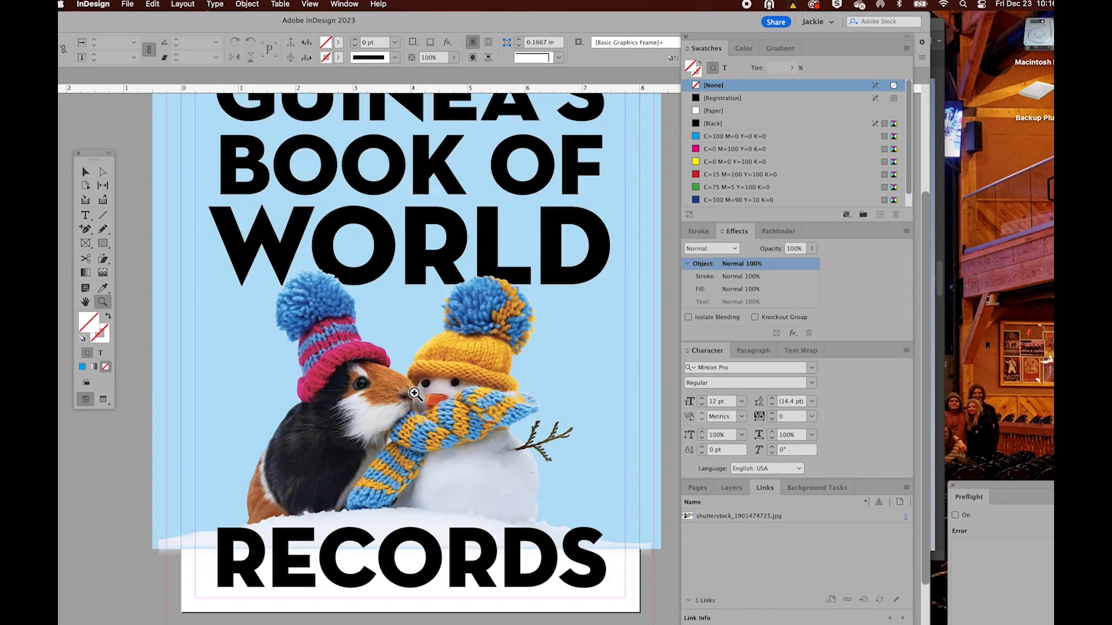
click(416, 394)
click(435, 298)
click(415, 367)
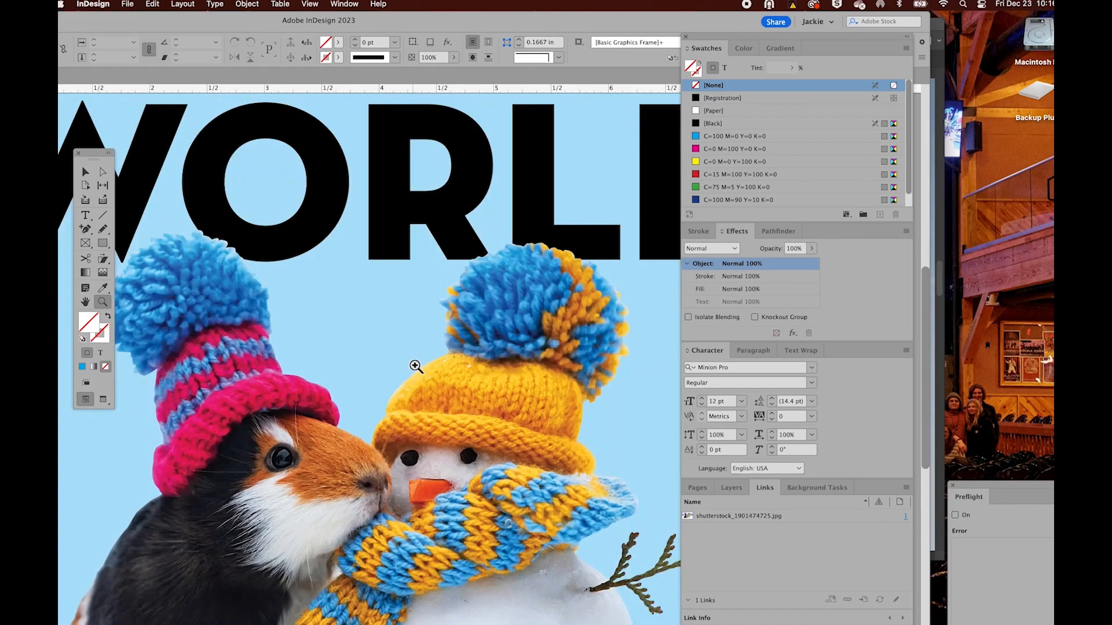
click(415, 367)
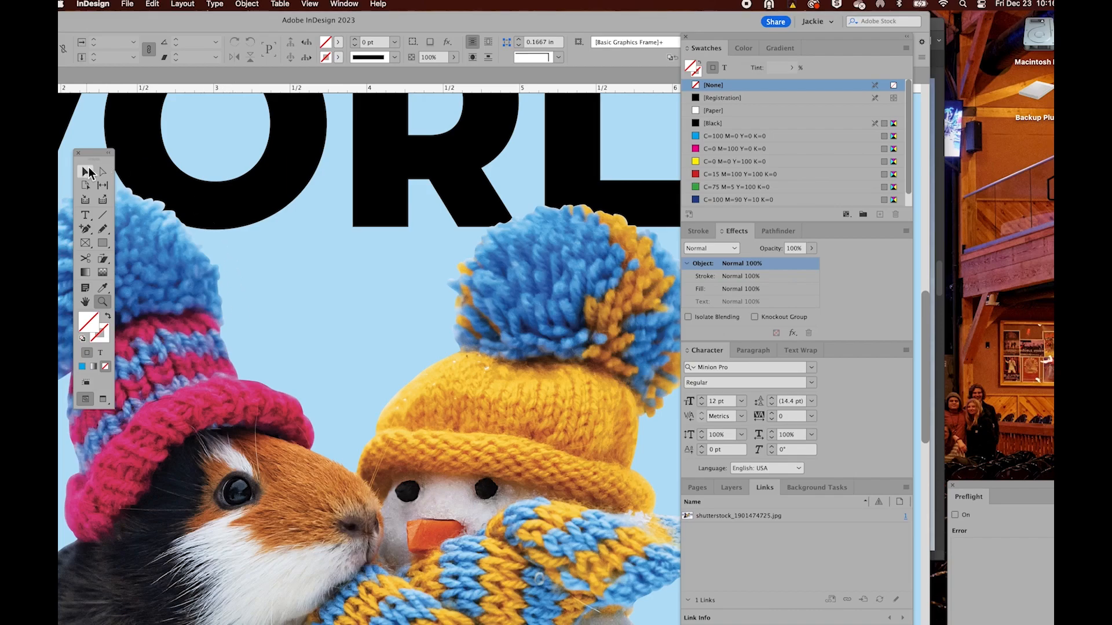
click(85, 172)
click(411, 365)
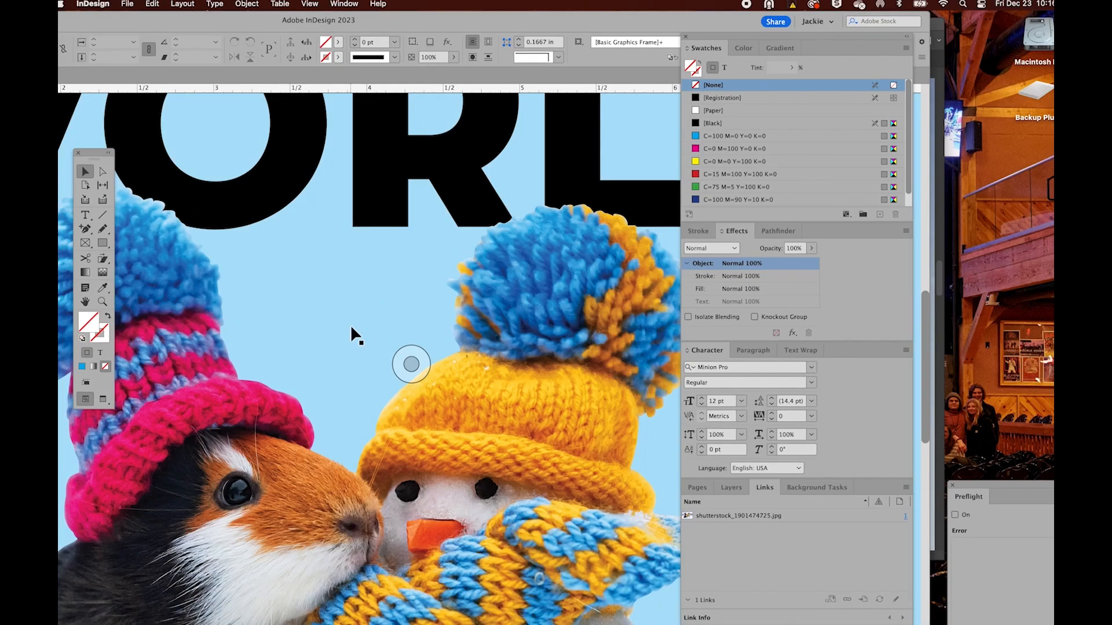
key(super+0)
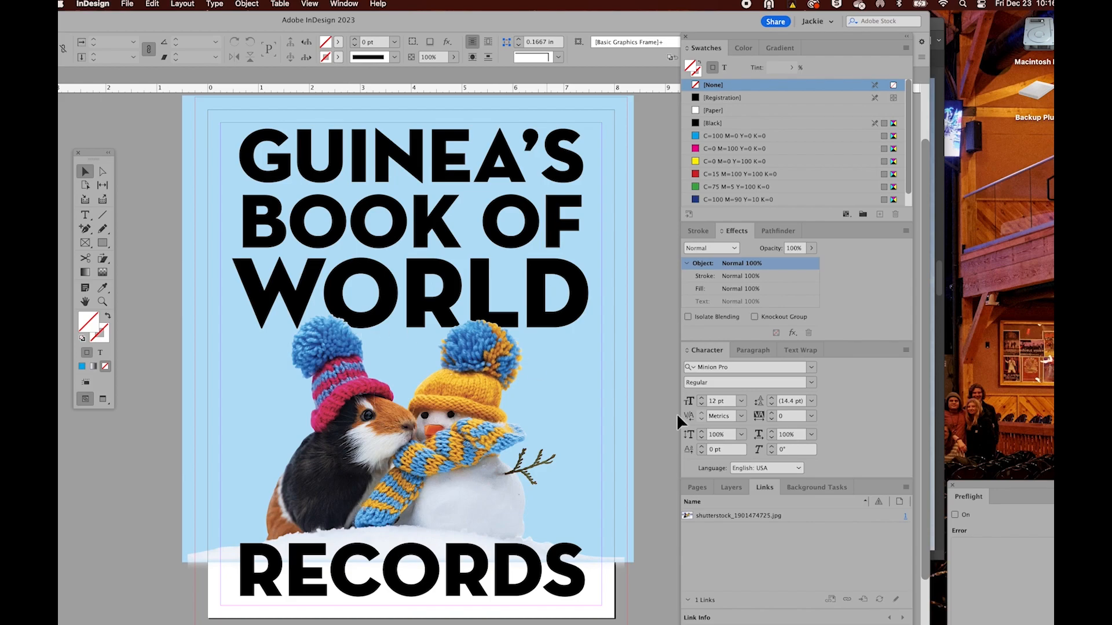
- Nudge the guinea pig and snowman photo down six increments, then deselect it
click(558, 409)
key(Down)
key(Down)
key(Down)
key(Down)
key(Down)
key(Down)
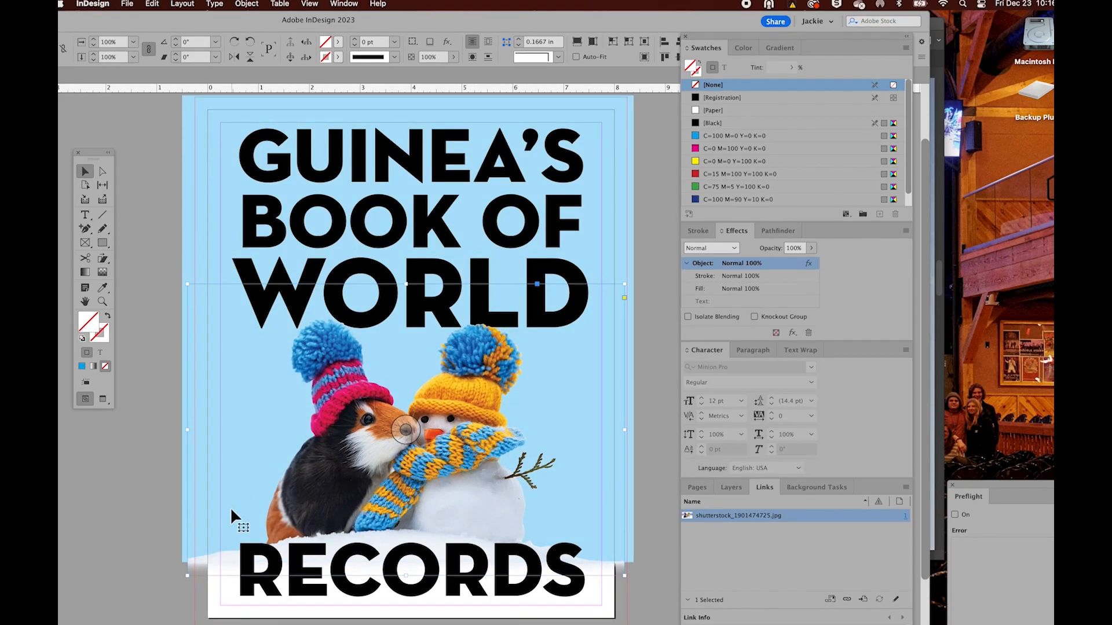
click(129, 440)
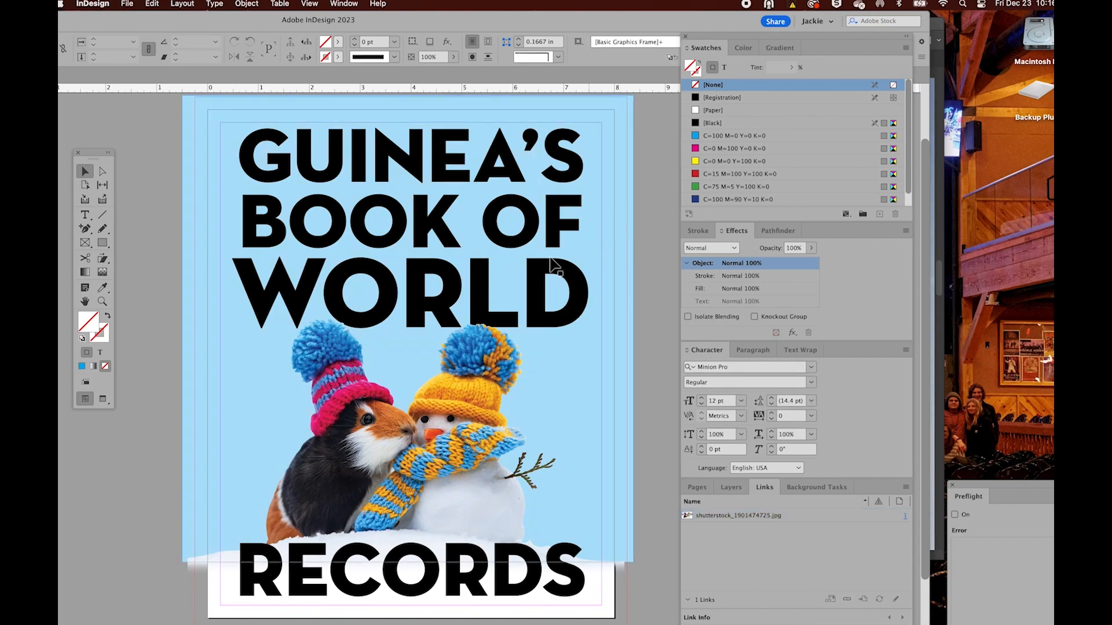
key(super+minus)
click(568, 186)
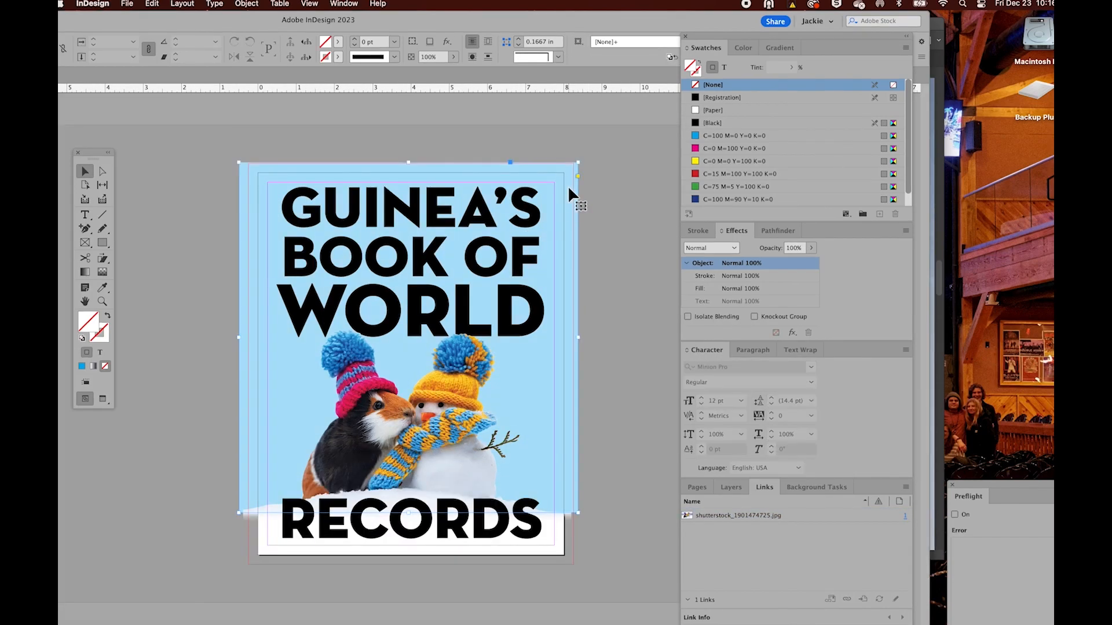
click(635, 359)
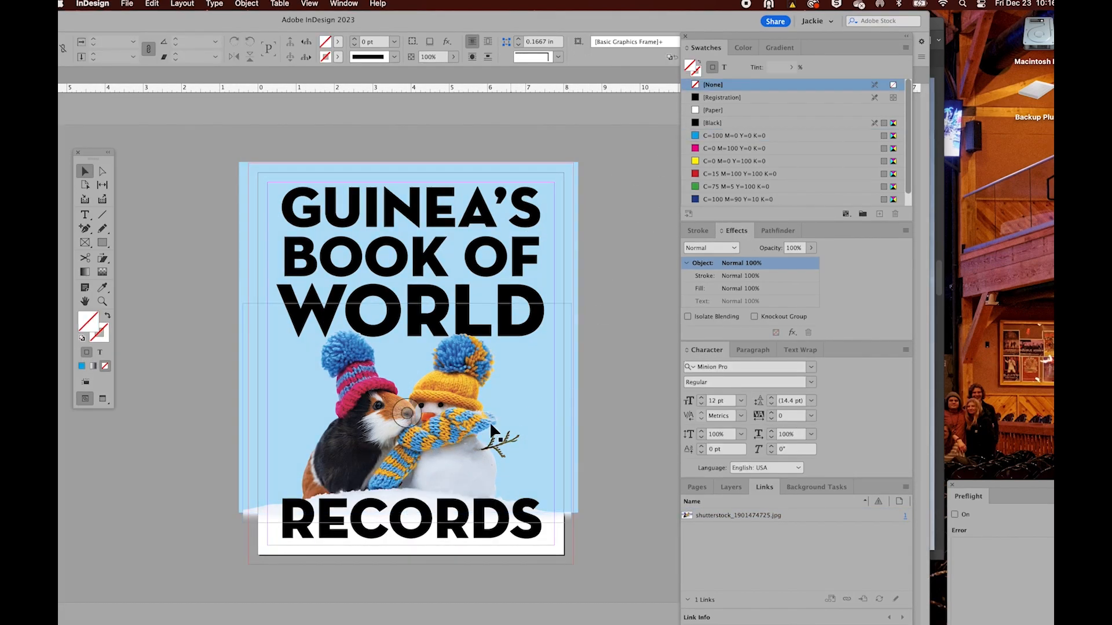
- Try Path 2 as the Photoshop clipping path of the guinea pig and snowman photo
click(461, 440)
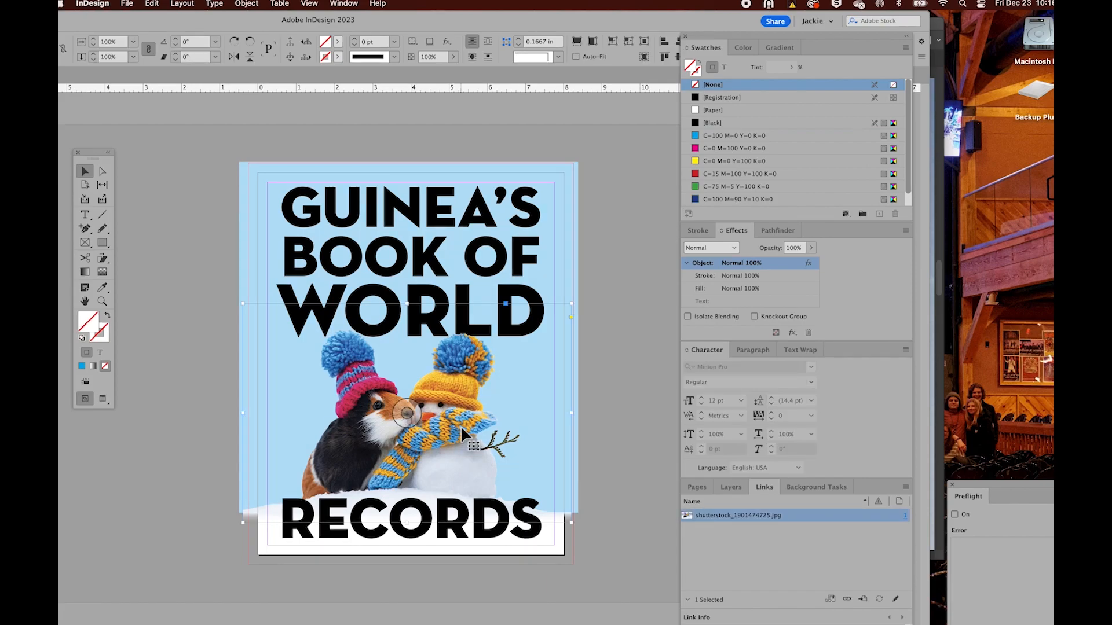
click(247, 4)
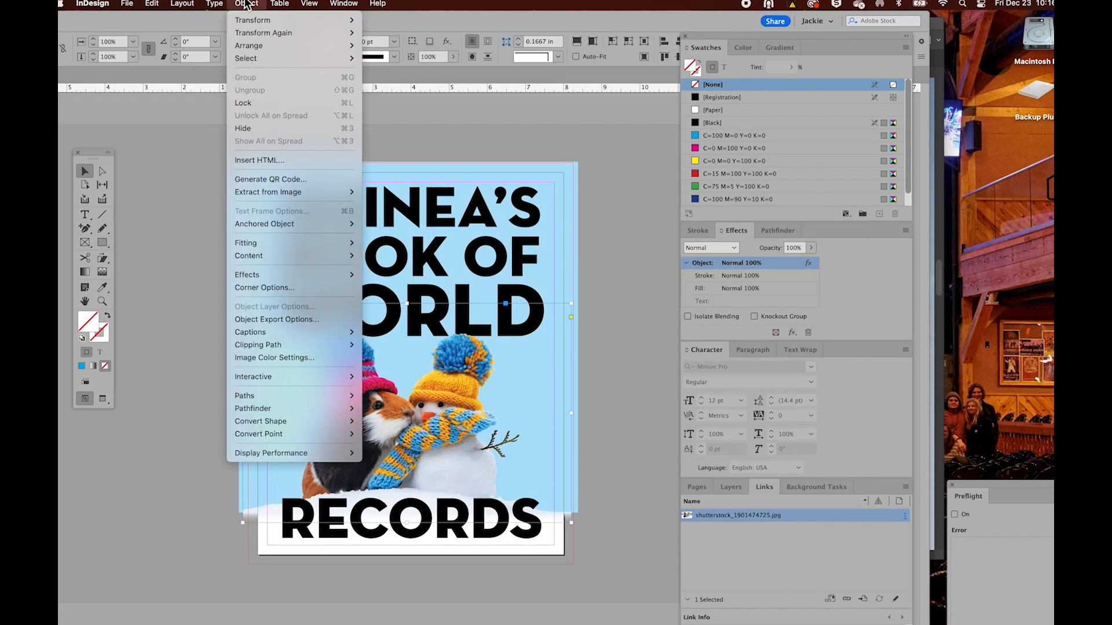
mouse_move(263, 345)
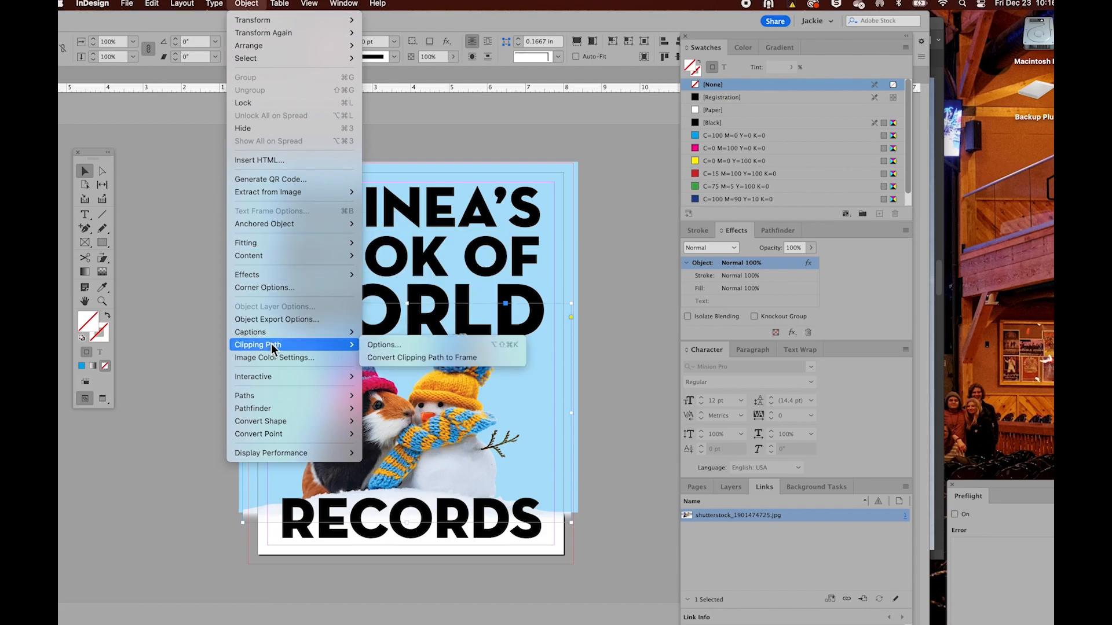
click(402, 345)
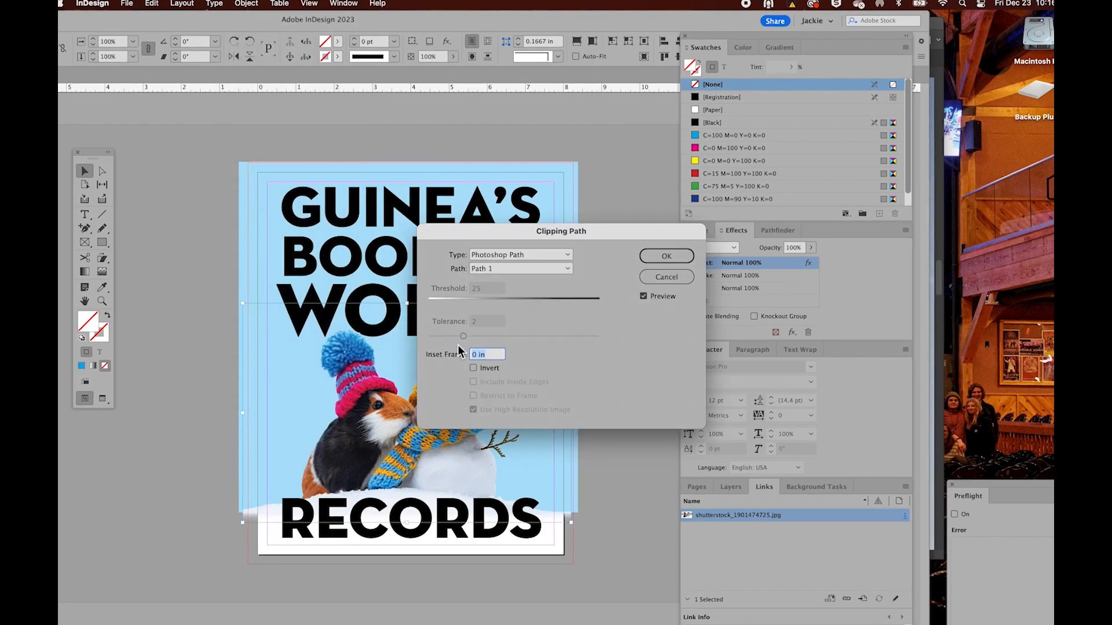
click(567, 269)
click(510, 298)
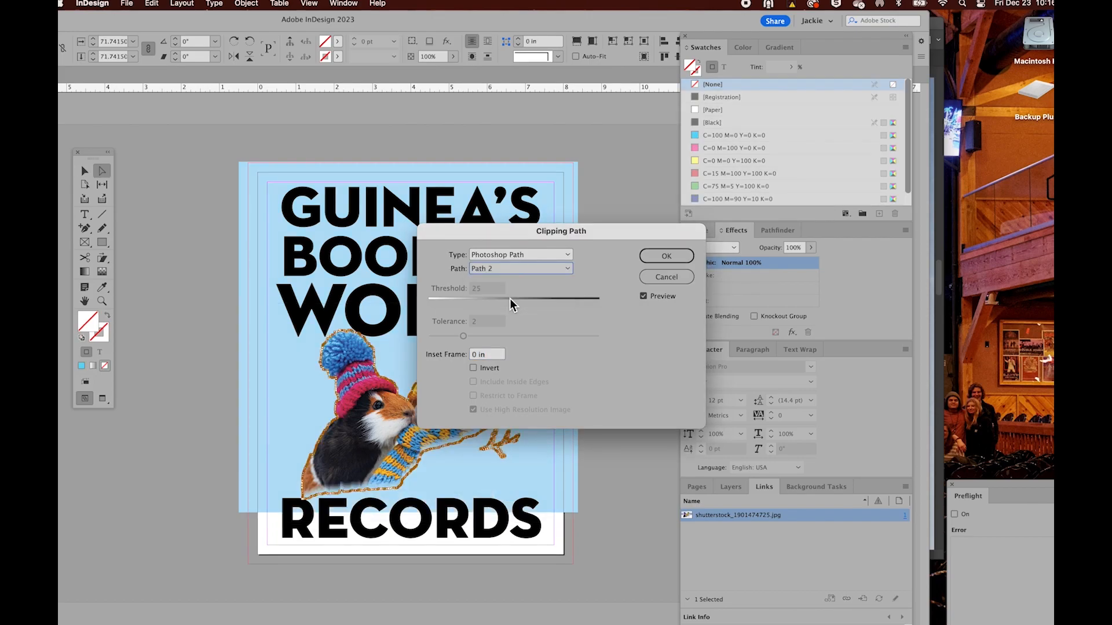
click(668, 259)
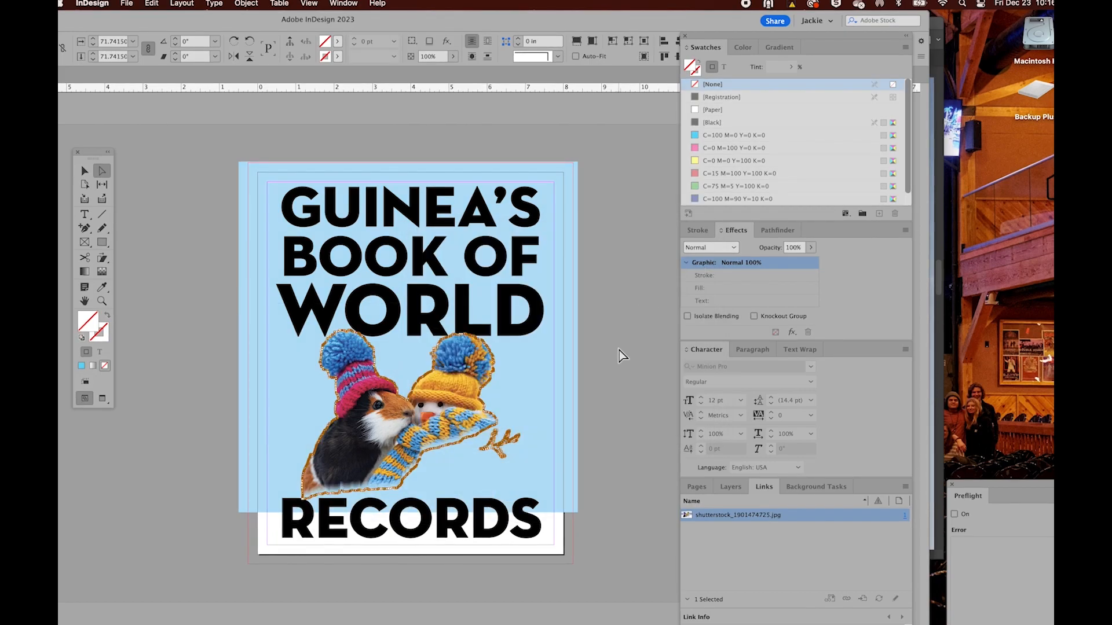
- Examine the cutout edges around the snowman's yellow hat, pompom and scarf up close against the light blue background
key(z)
click(485, 370)
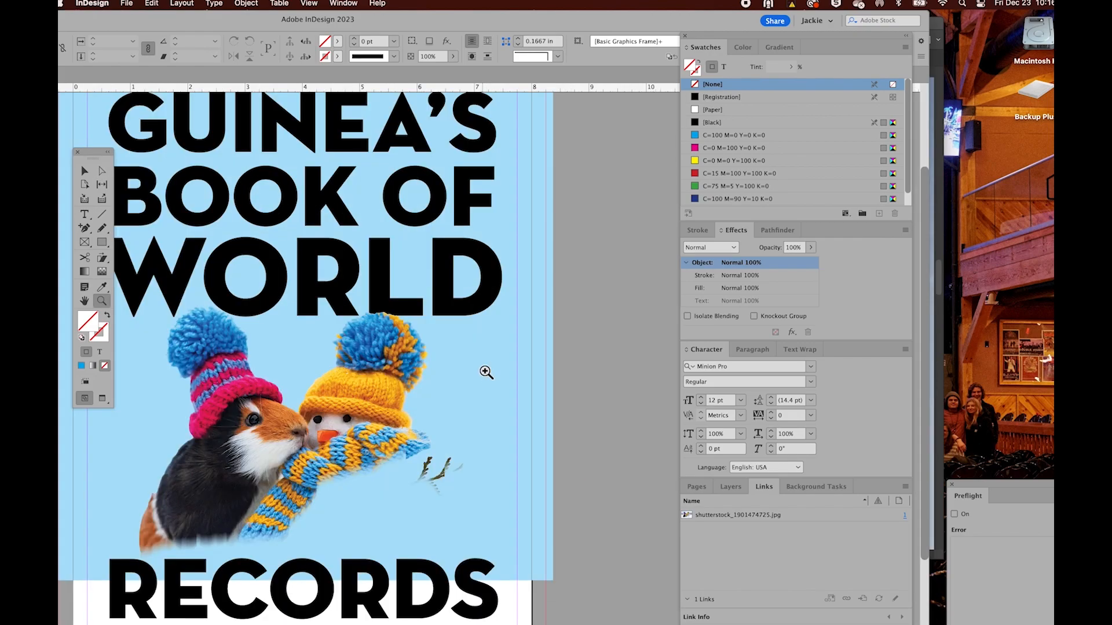
click(386, 380)
click(382, 375)
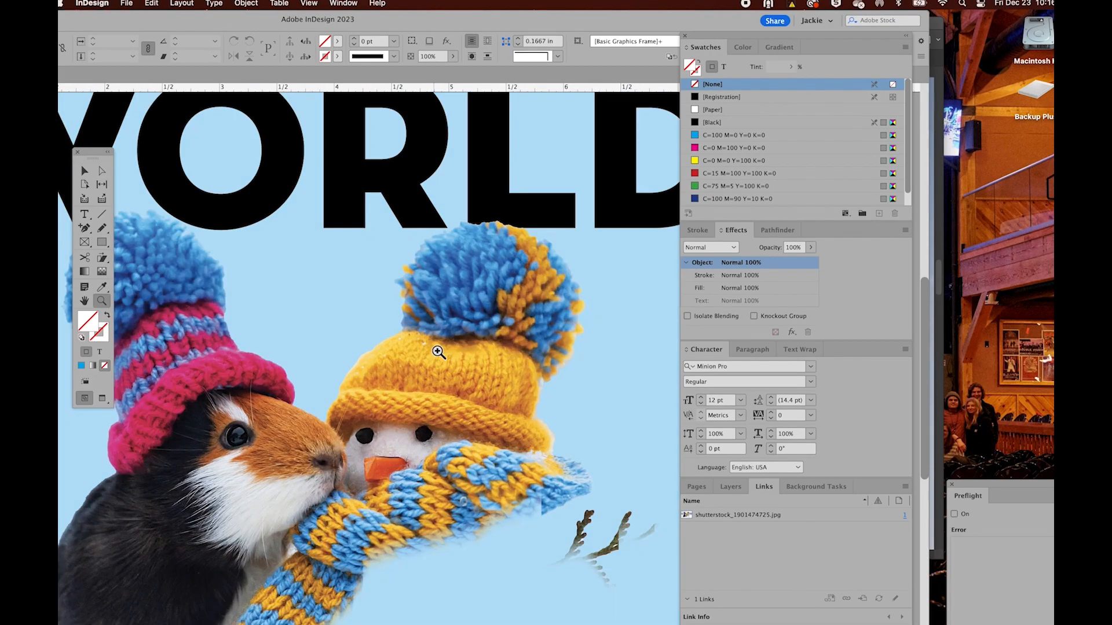
click(438, 351)
click(536, 418)
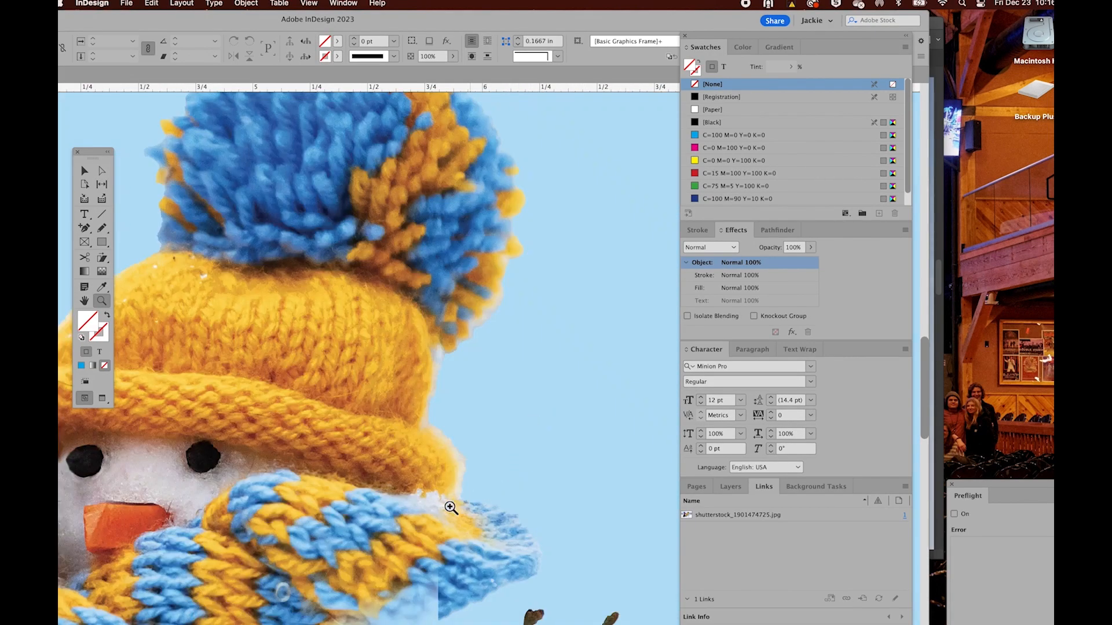
click(449, 392)
click(431, 310)
click(464, 364)
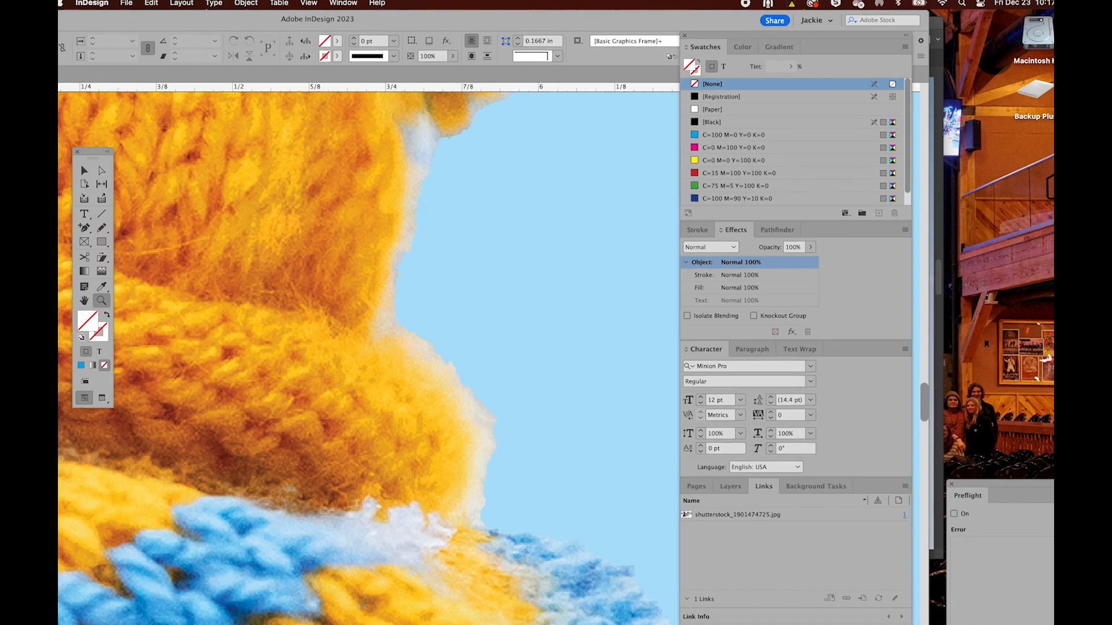
- Set the photo's Photoshop clipping path back to Path 1
click(85, 172)
click(277, 173)
click(246, 3)
mouse_move(257, 344)
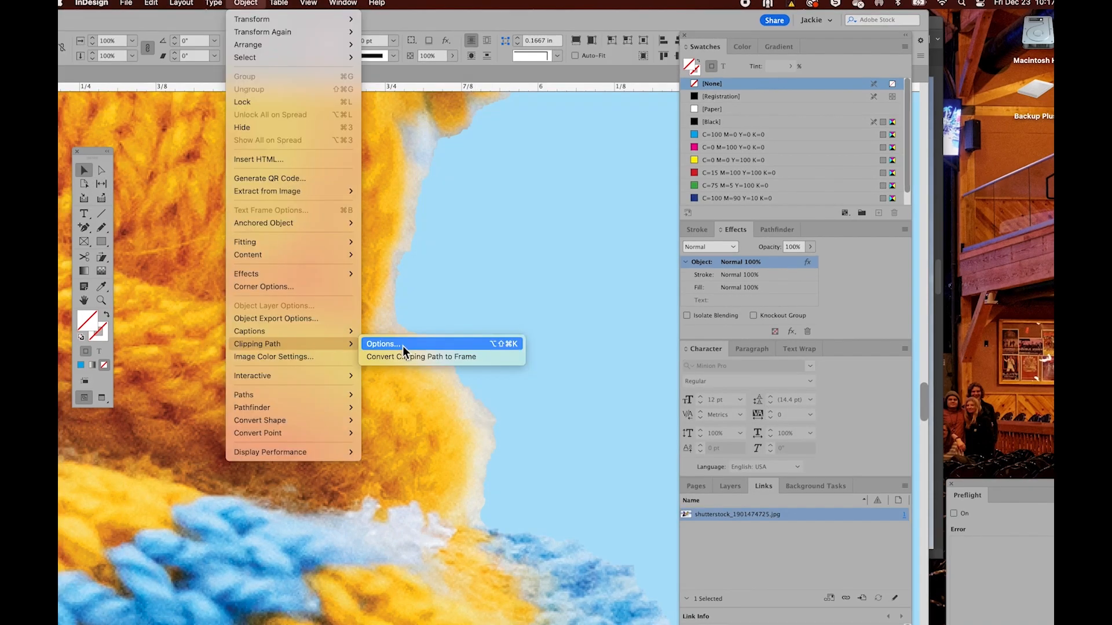
click(402, 344)
click(568, 261)
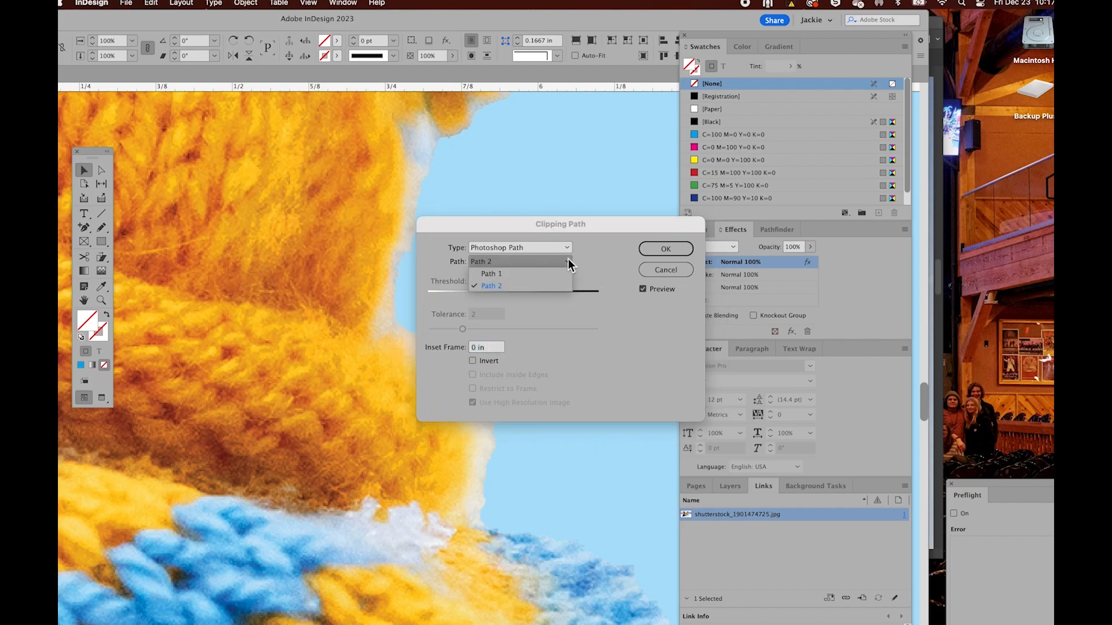
click(544, 272)
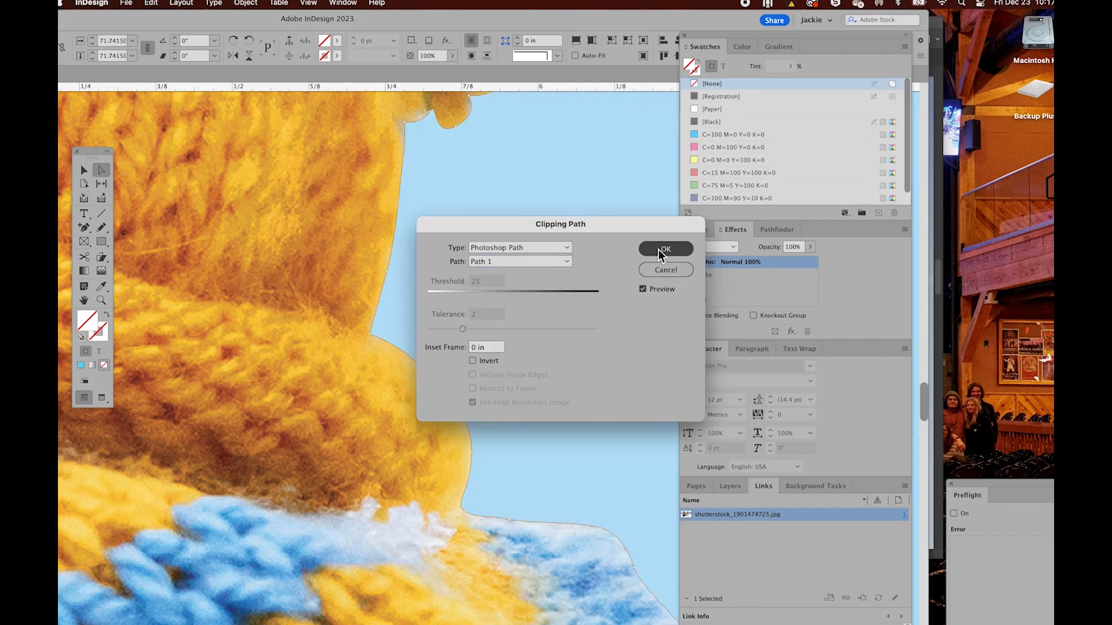
click(658, 249)
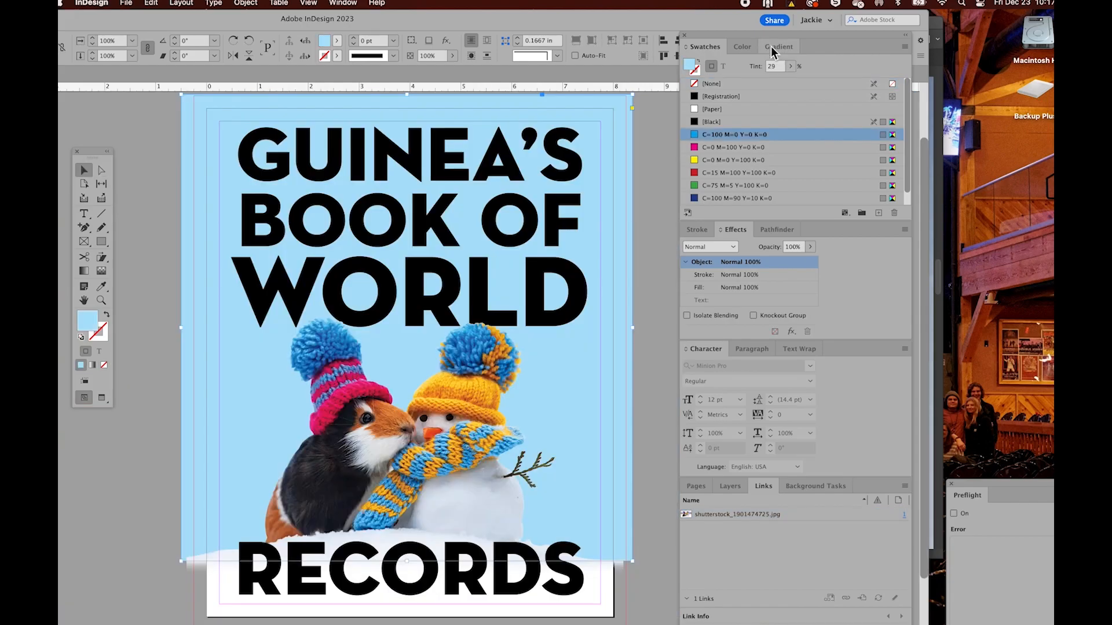
- Fill the light blue background rectangle with a white-to-black linear gradient
click(783, 47)
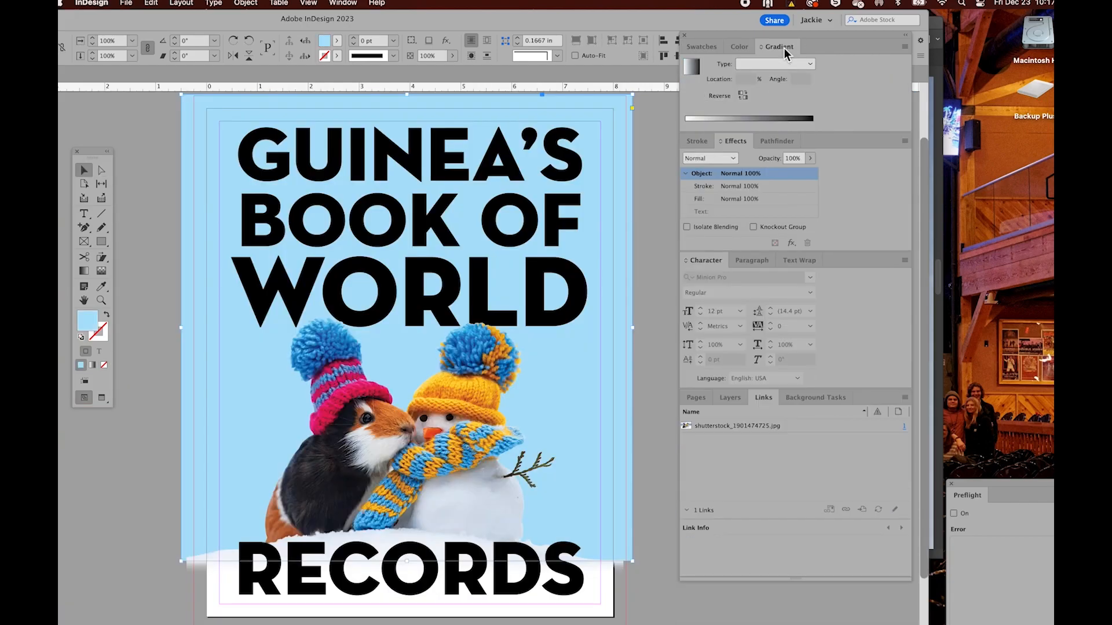
drag(784, 47, 653, 215)
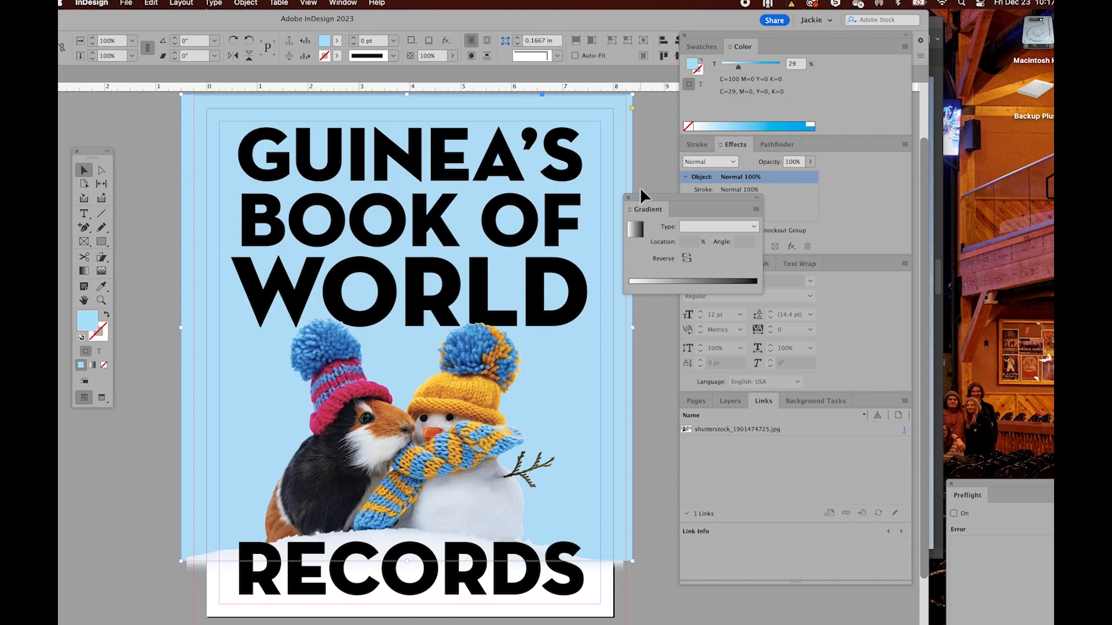
click(636, 231)
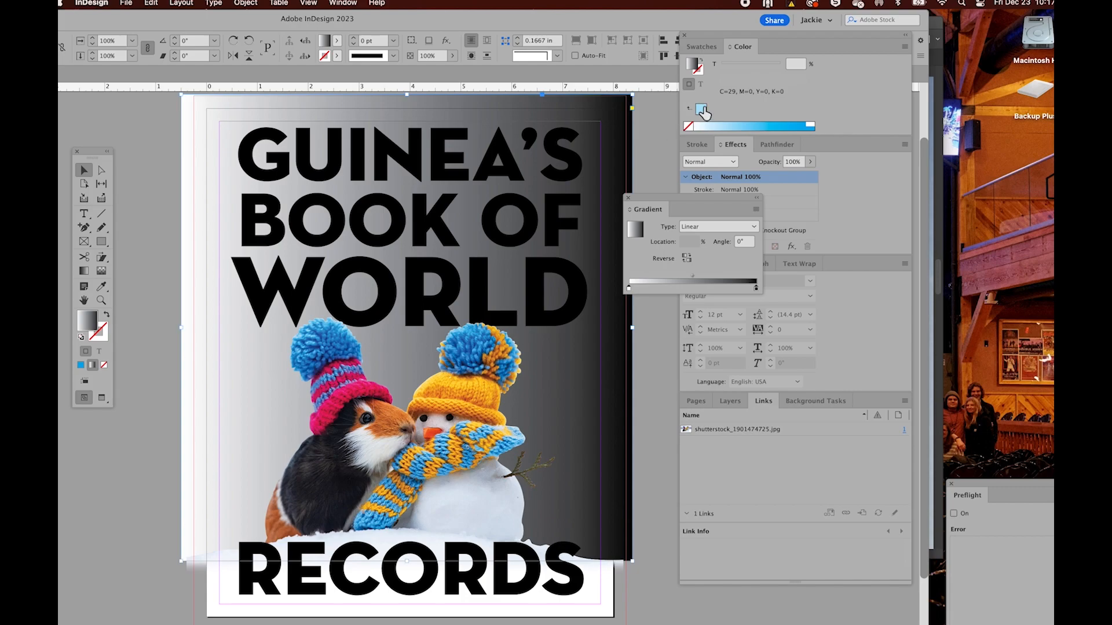
- Recolor the gradient's black end stop with the swatch C=100 M=0 Y=0 K=0
drag(701, 109, 672, 282)
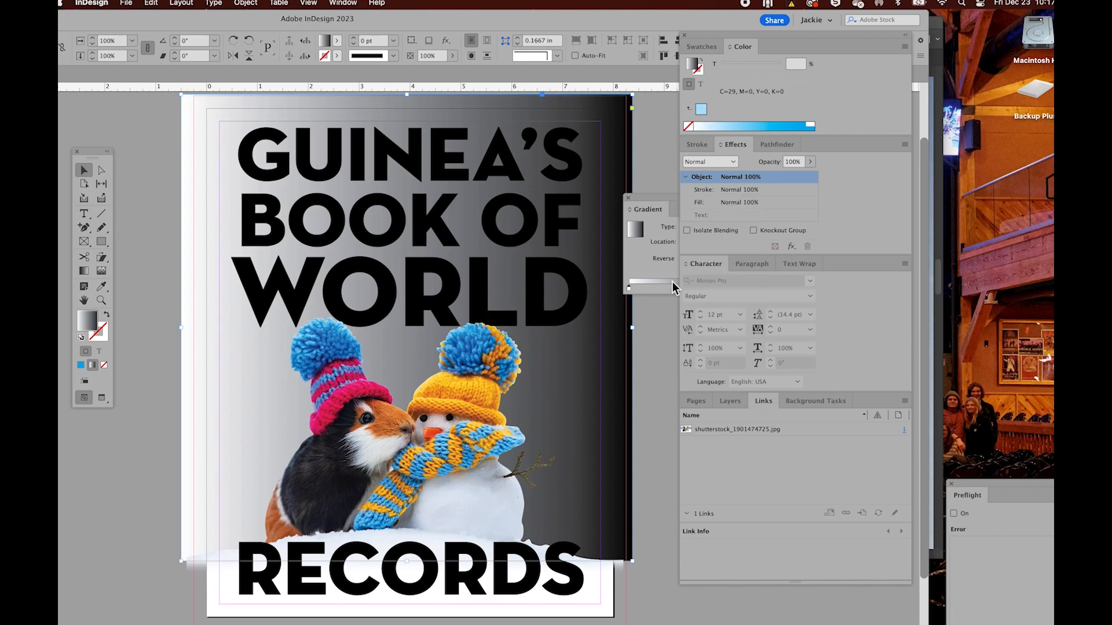
click(673, 198)
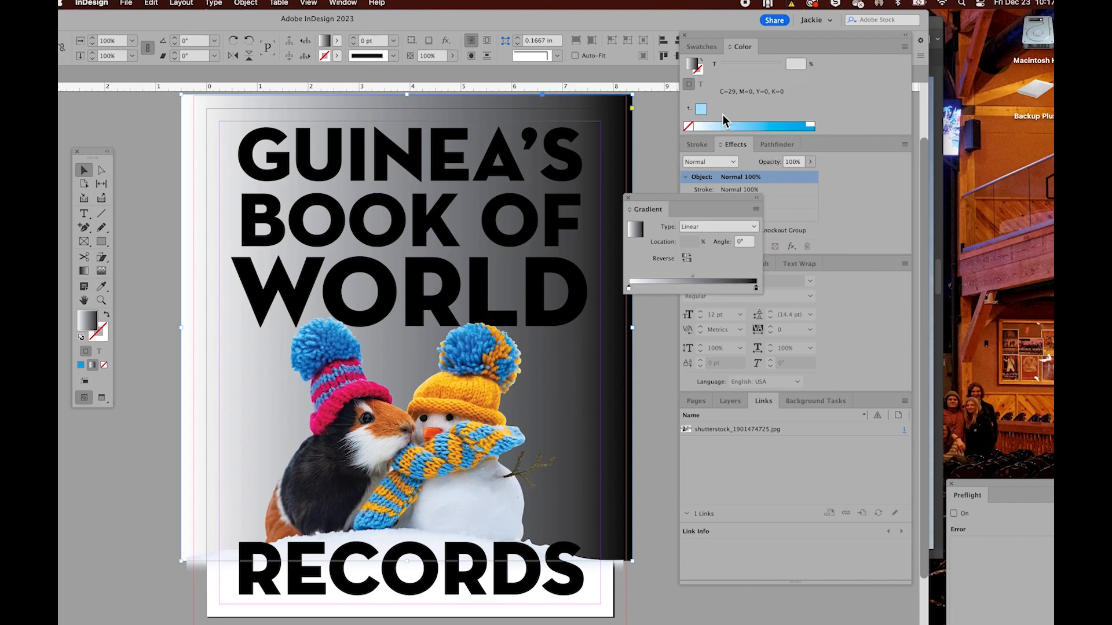
drag(700, 110, 672, 289)
click(662, 277)
click(756, 288)
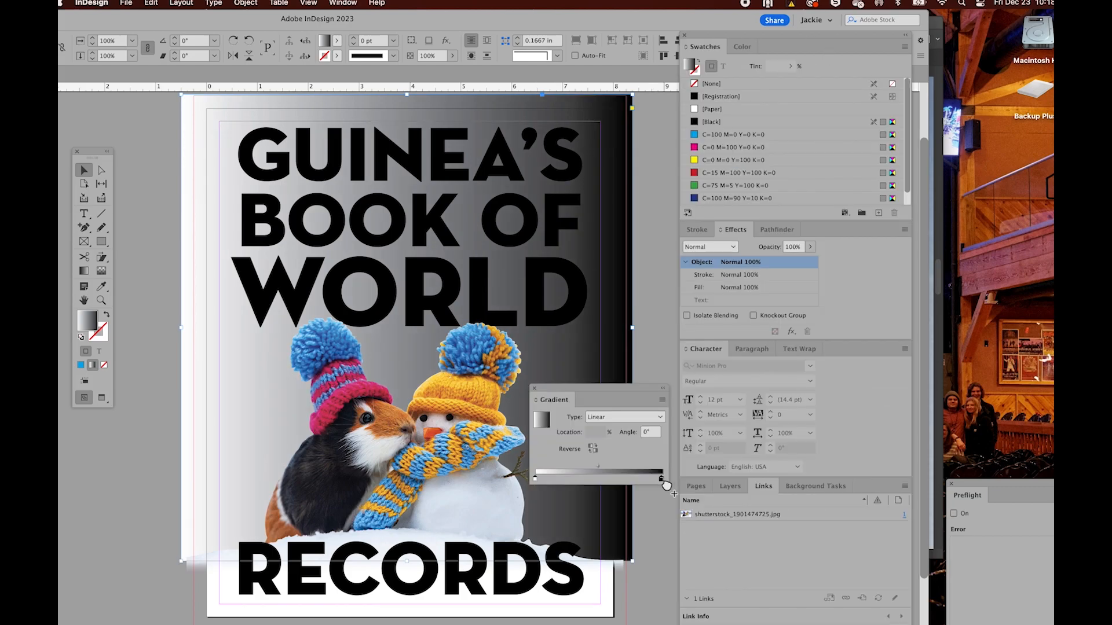
drag(666, 484, 665, 481)
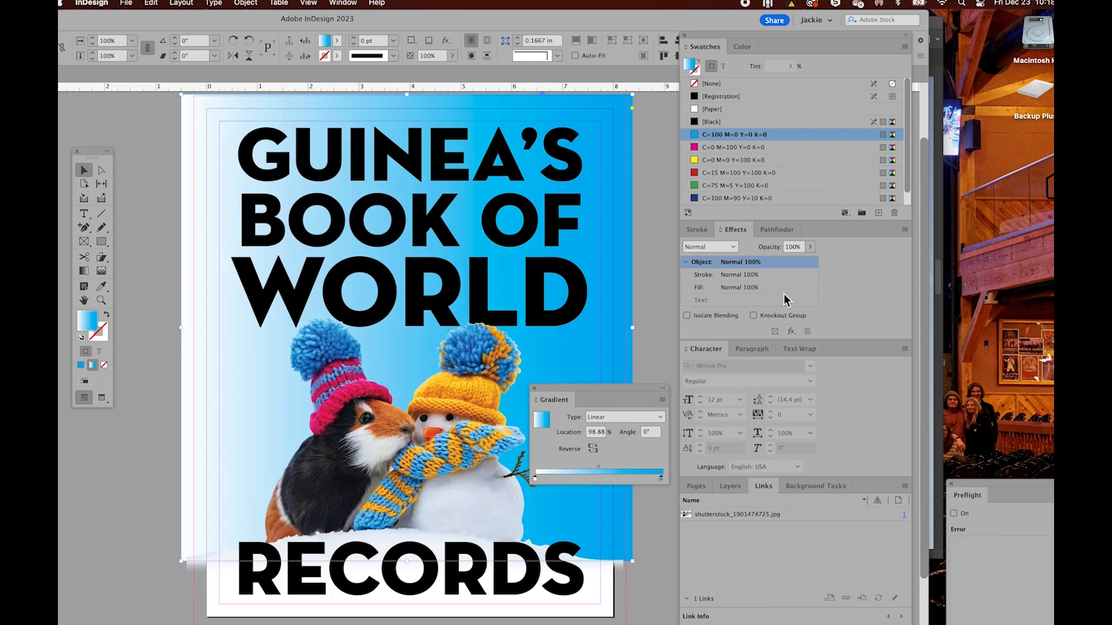
- Redirect the gradient to run down the rectangle, from white at its top edge to cyan at the snow, and deselect it
key(g)
drag(405, 96, 436, 555)
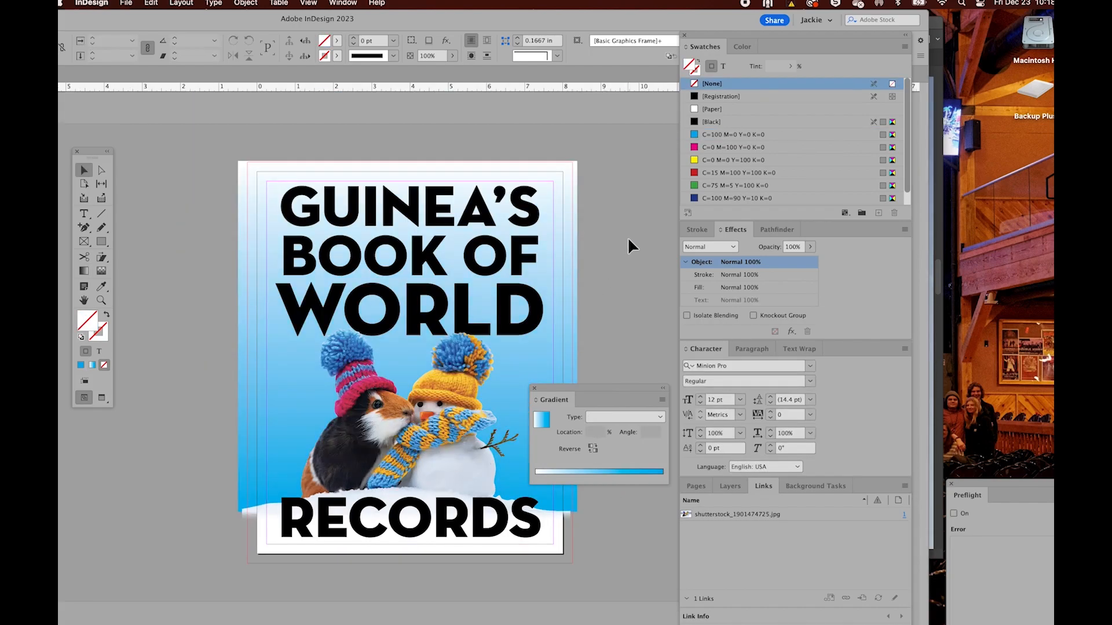
drag(481, 17, 425, 22)
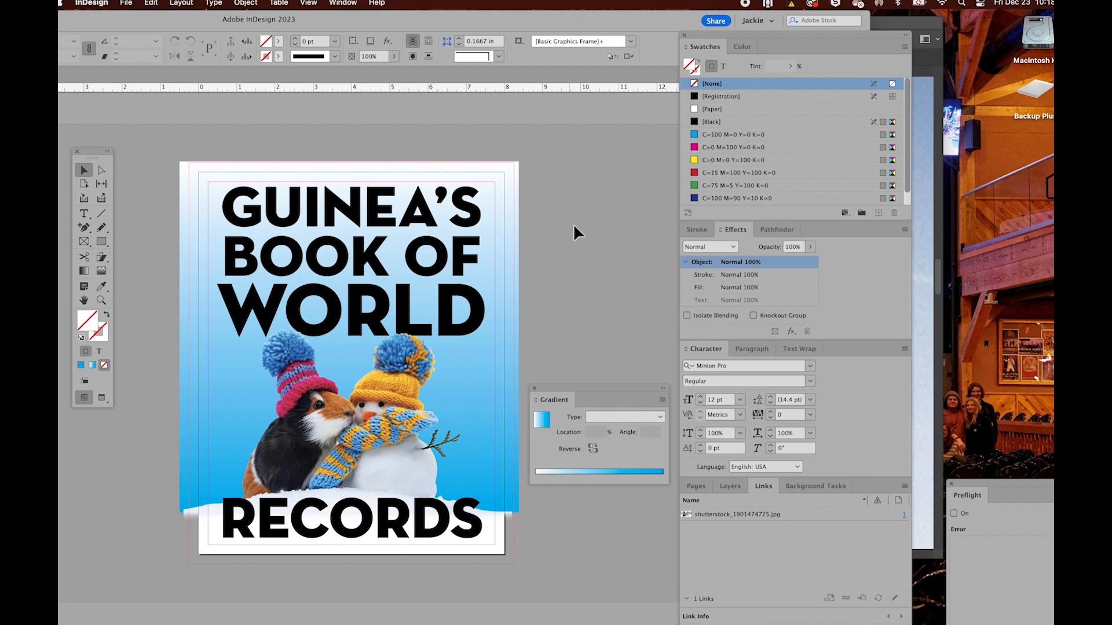